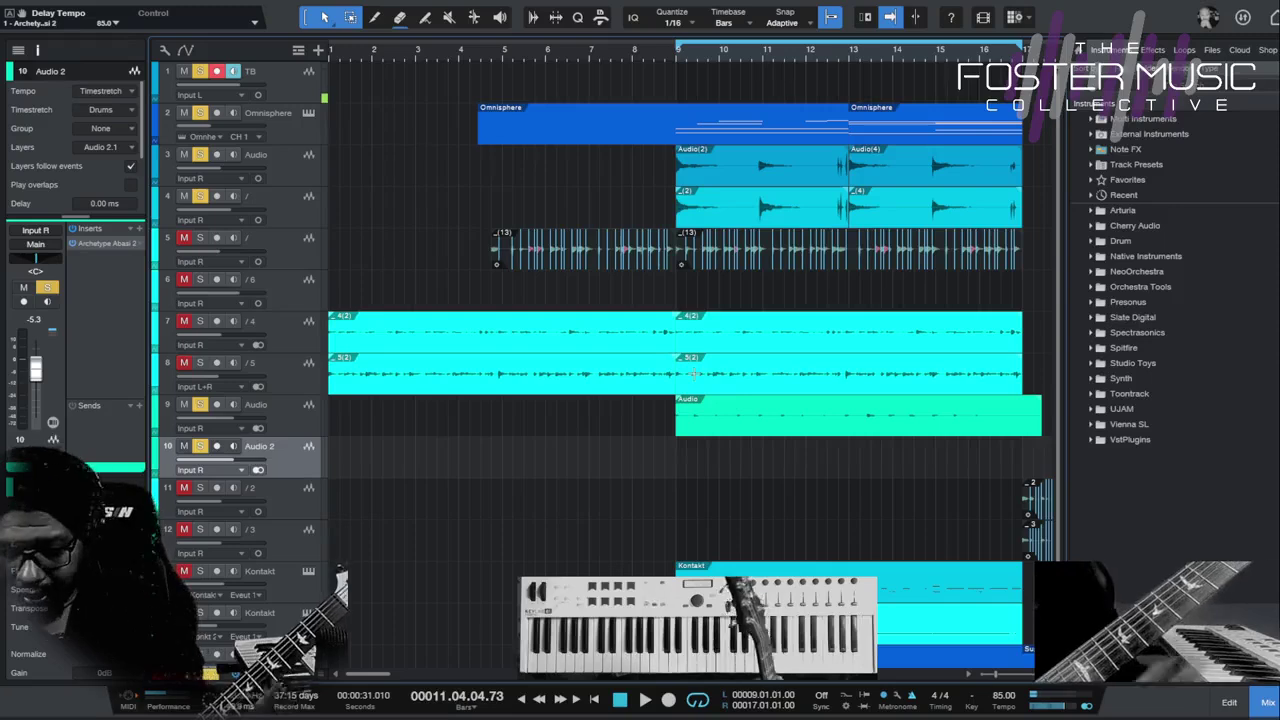
Take the Omnisphere track out of solo and play the soloed guitar parts from bar 9
left_click(678, 62)
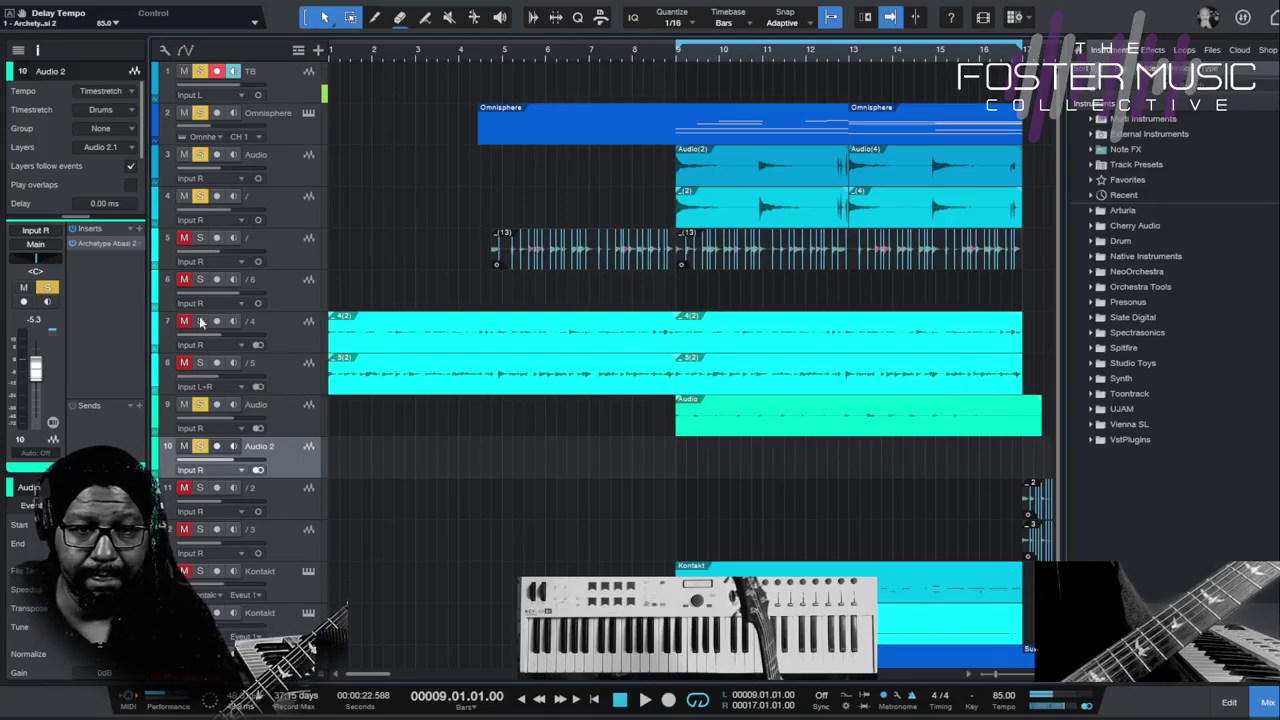
left_click(198, 114)
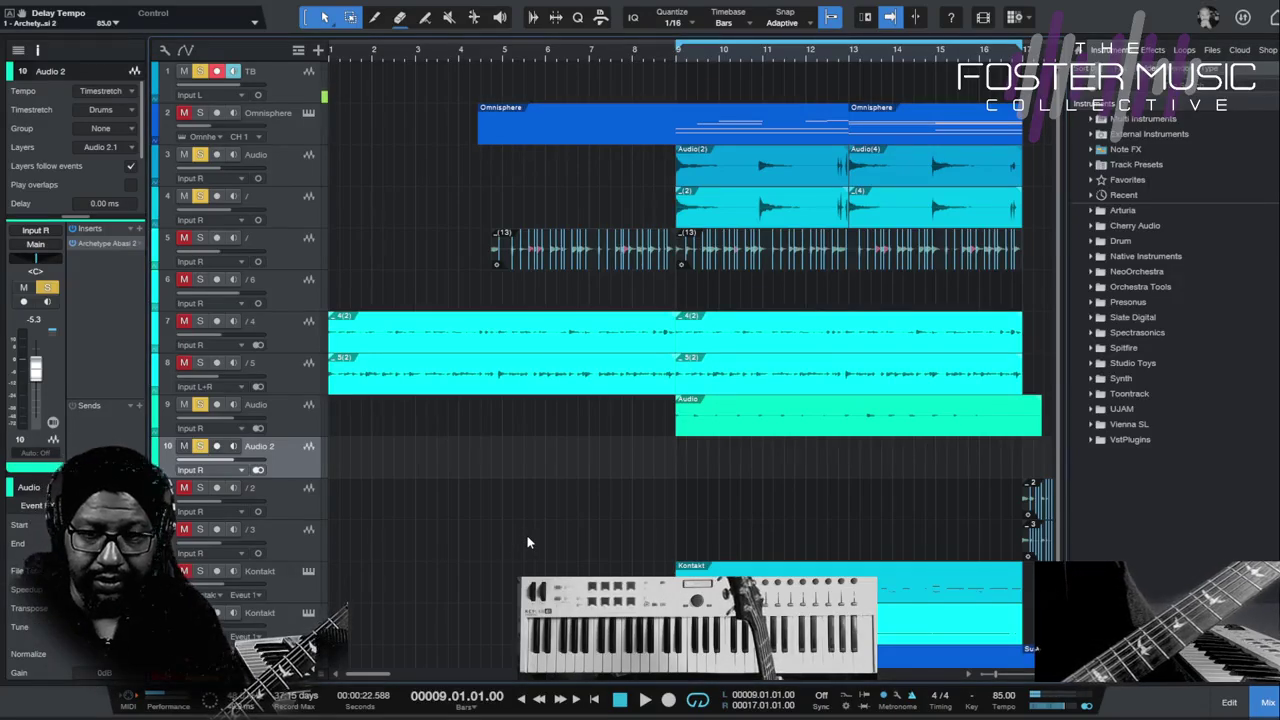
key("space")
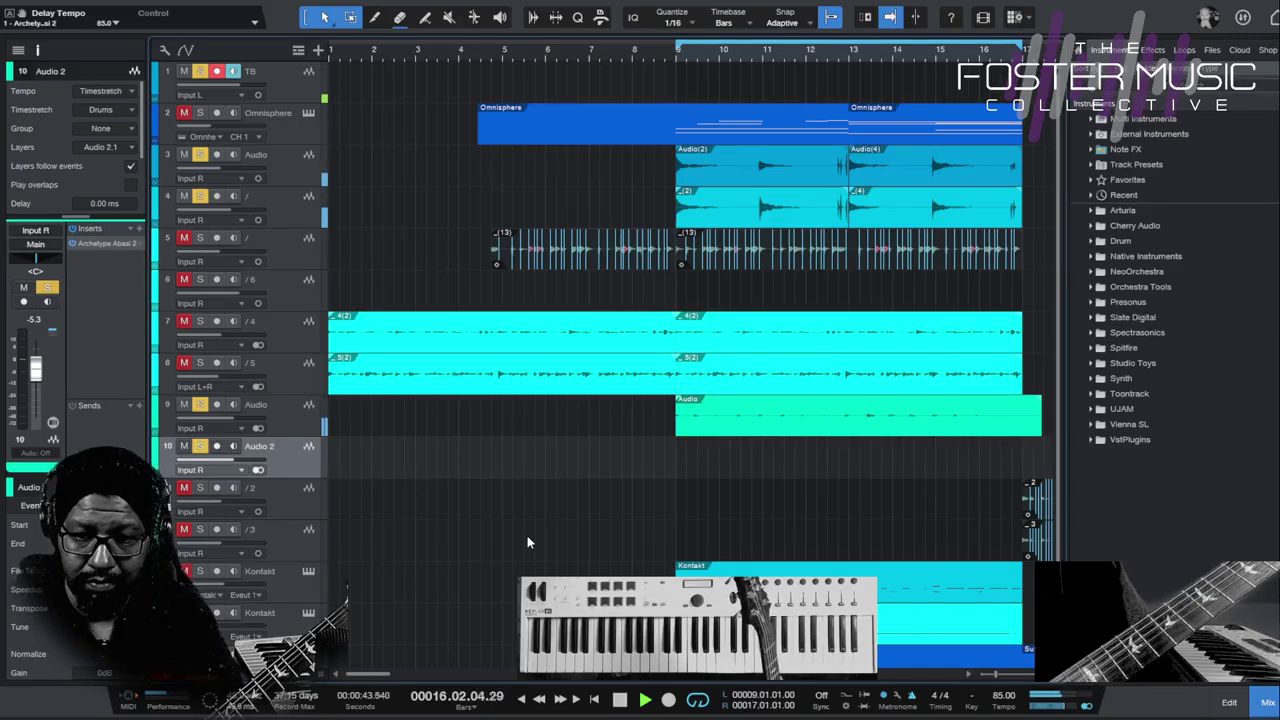
key("space")
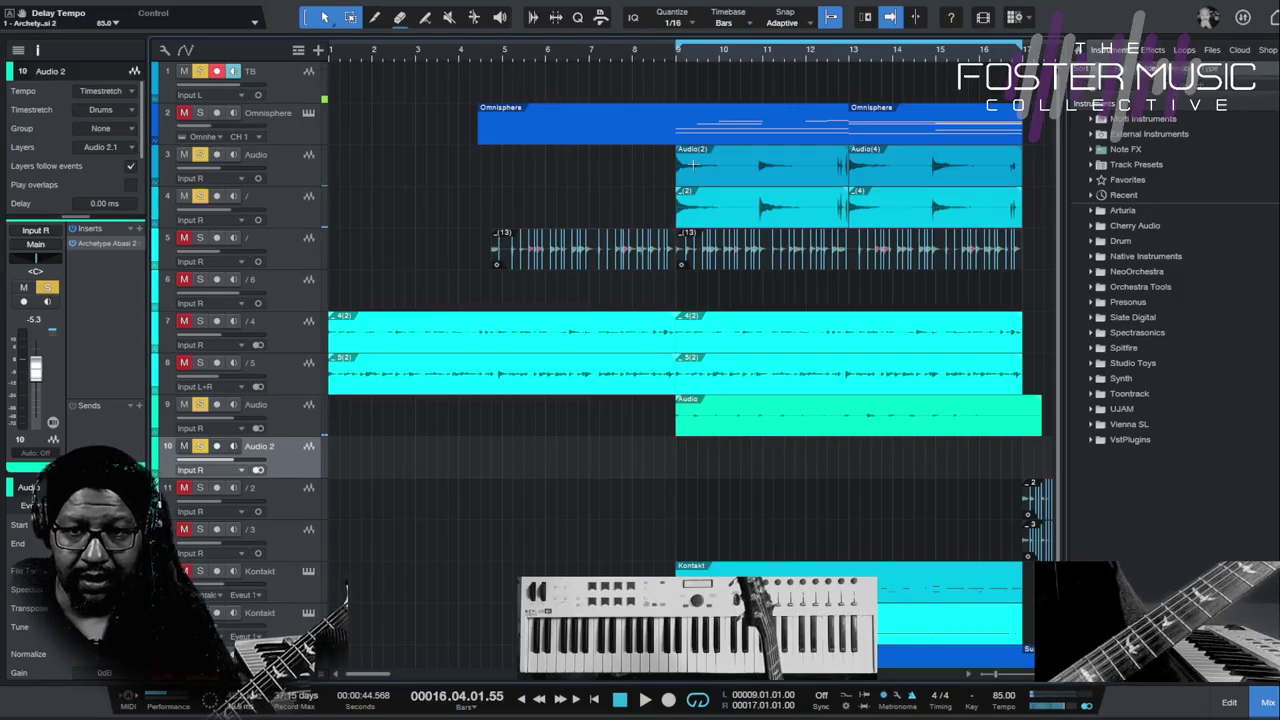
Turn off autoscroll and move the audio event on track 9 to bar 1
left_click(797, 433)
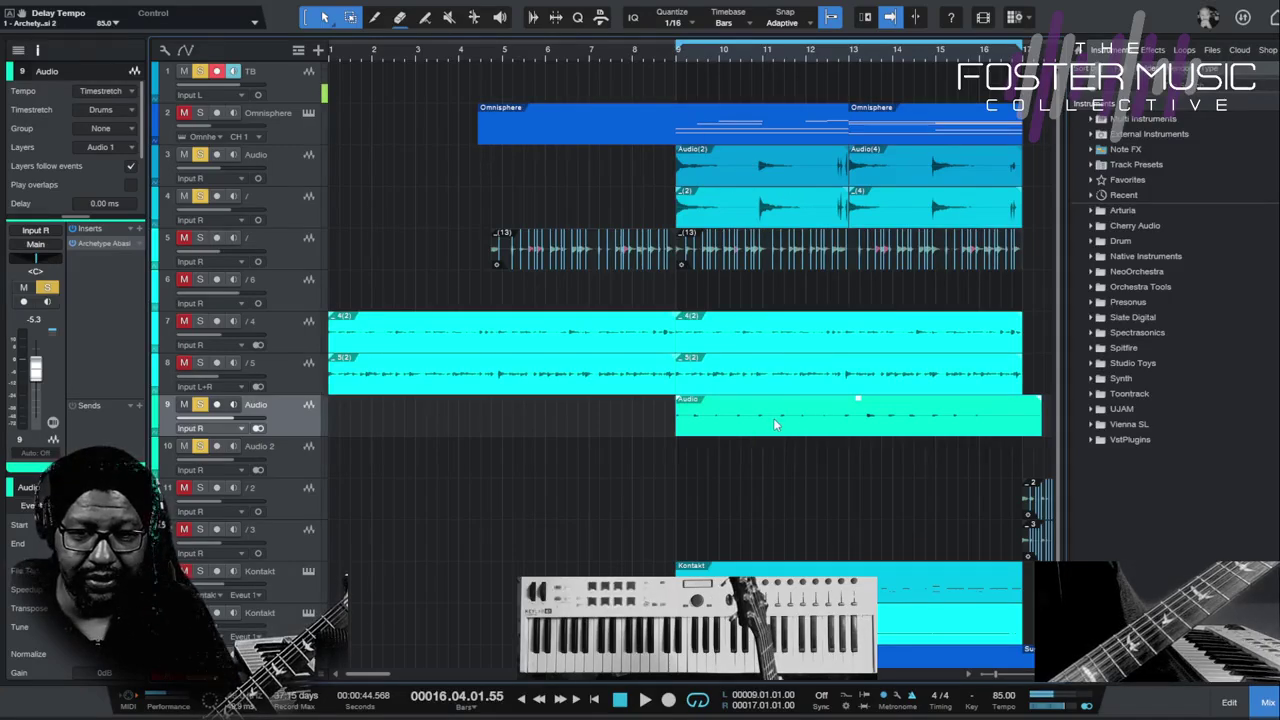
key("f")
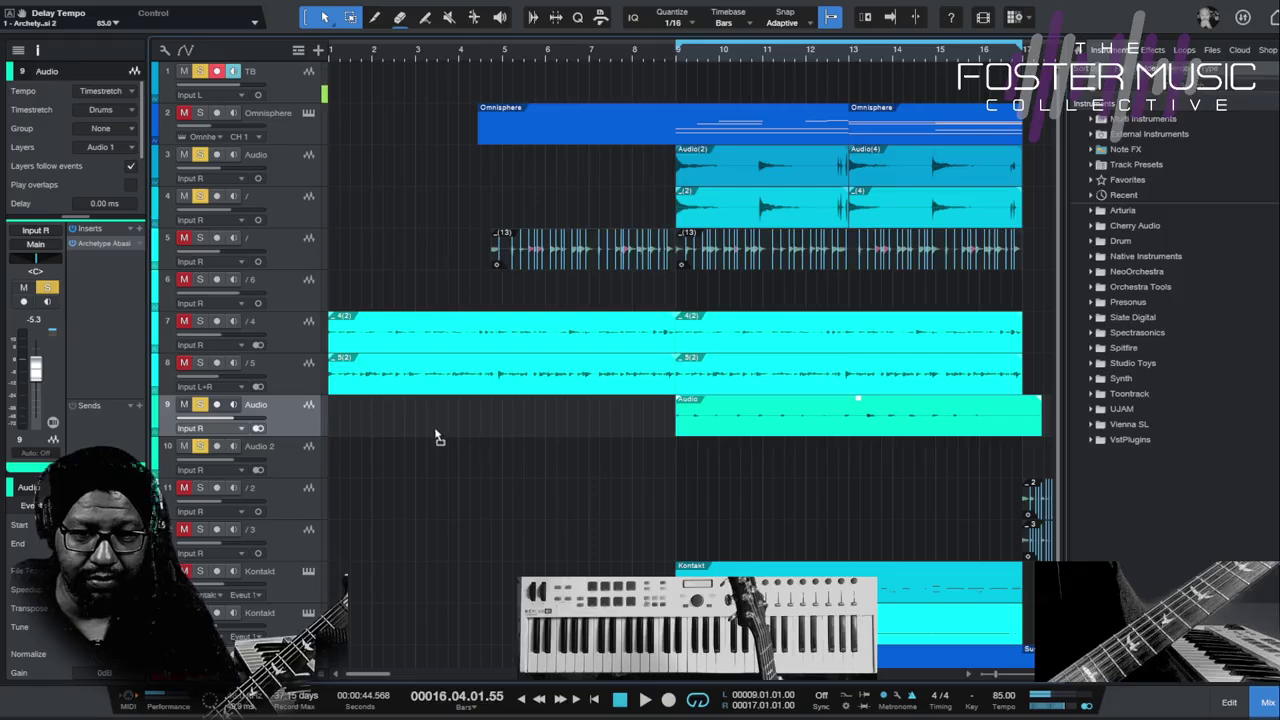
key("ctrl+z")
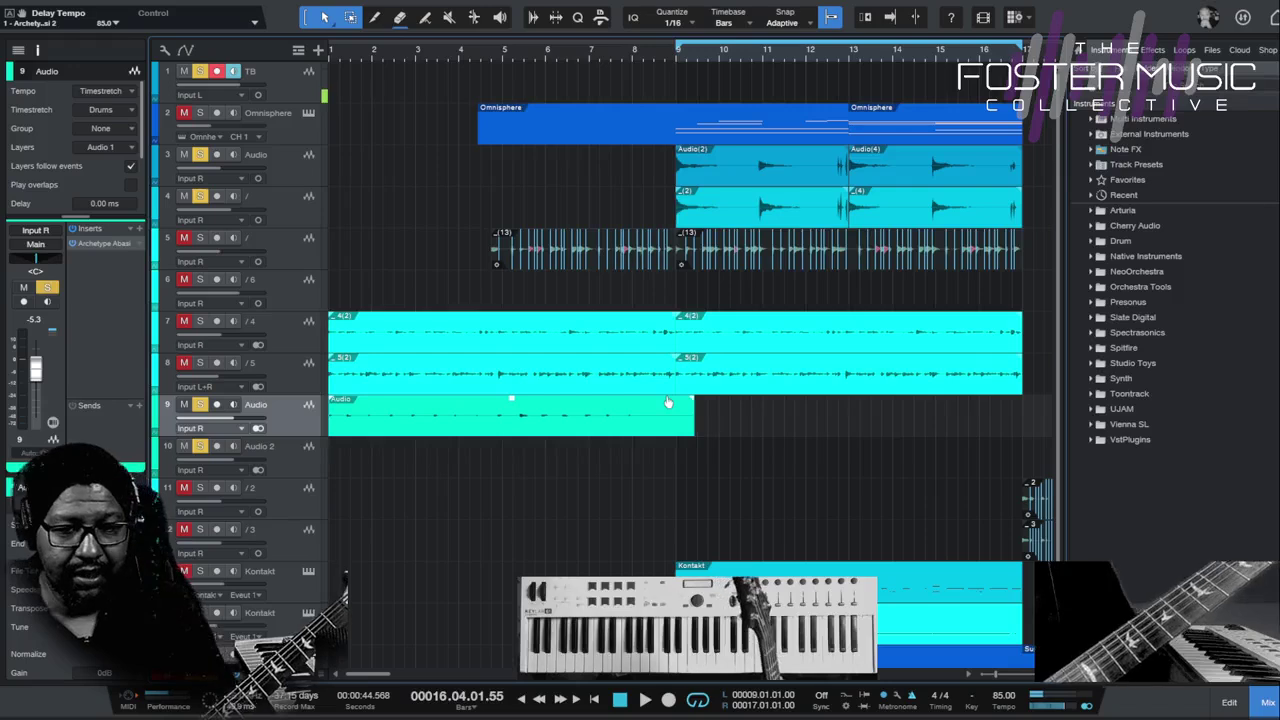
Arm track 10 (Audio 2) for recording with its Archetype Abasi insert bypassed, and take the track out of solo
left_click(281, 448)
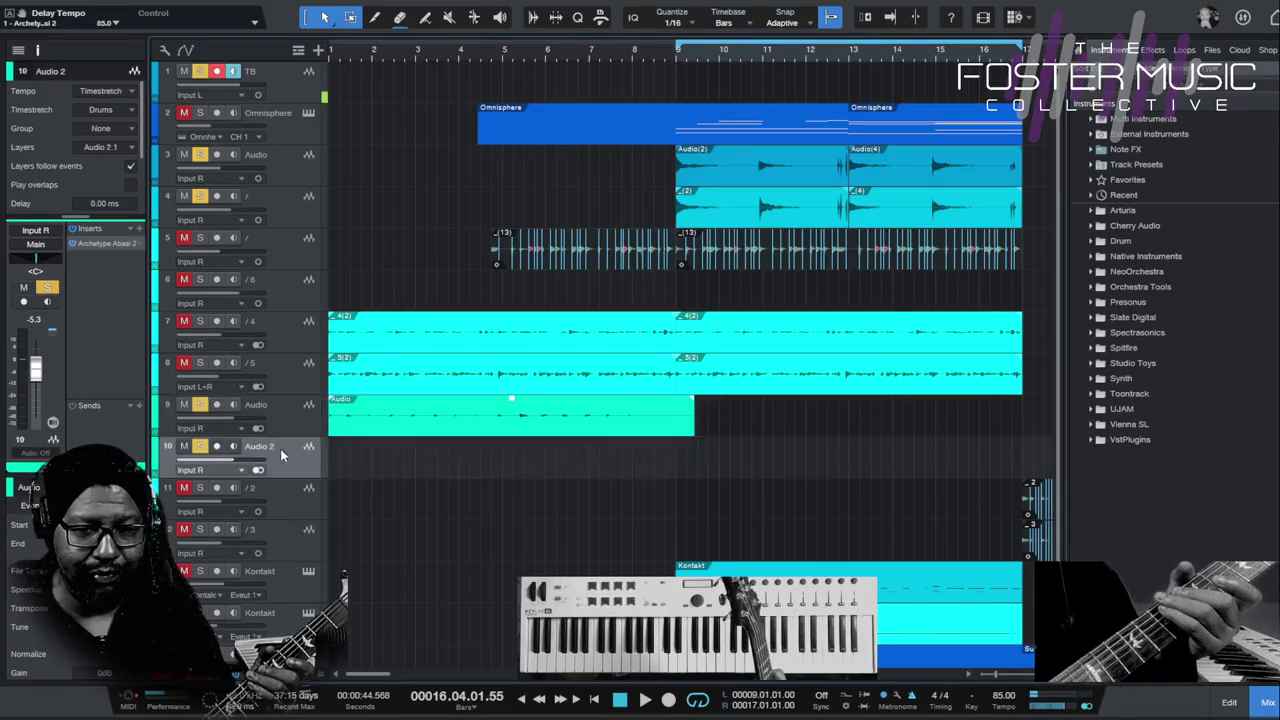
left_click(216, 446)
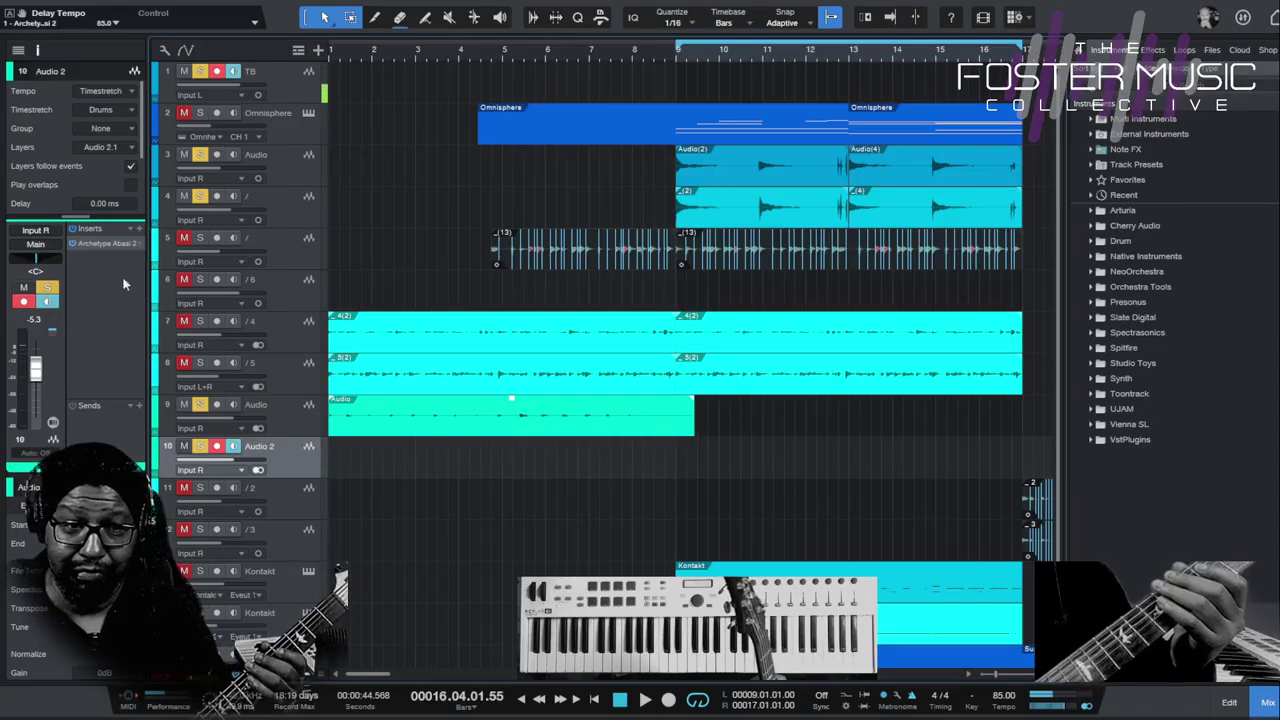
left_click(73, 244)
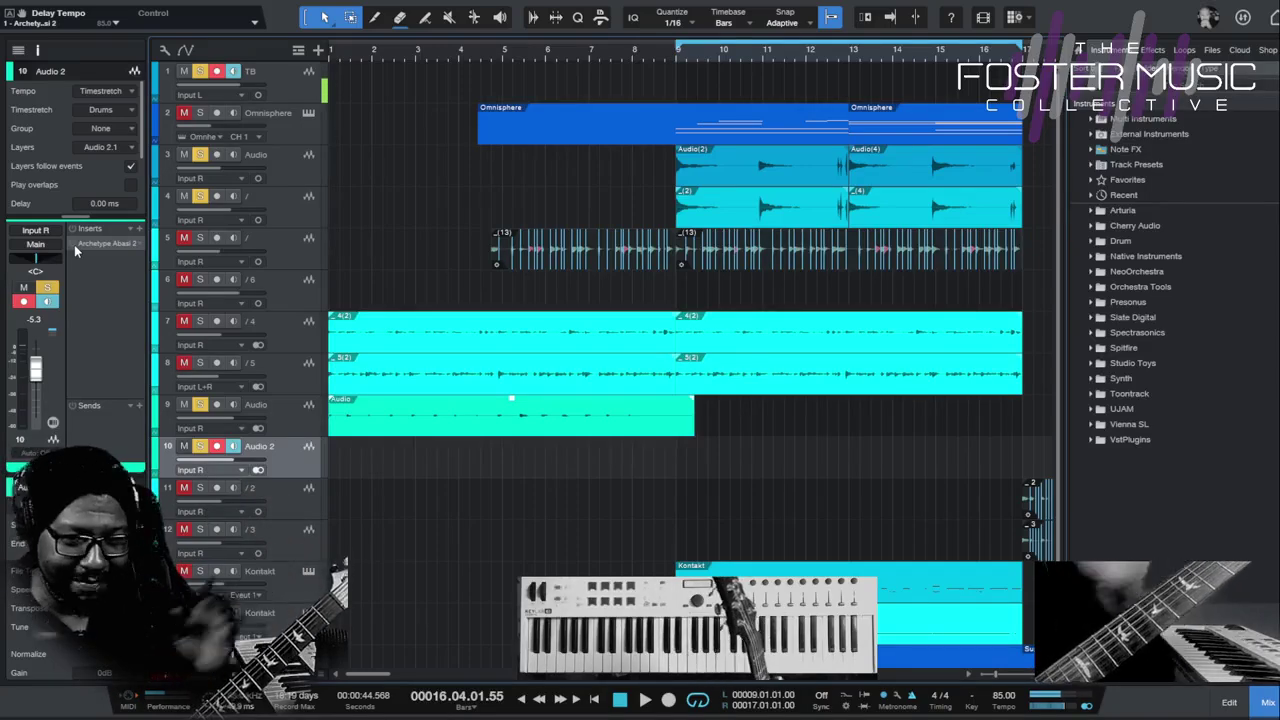
left_click(200, 446)
left_click(184, 446)
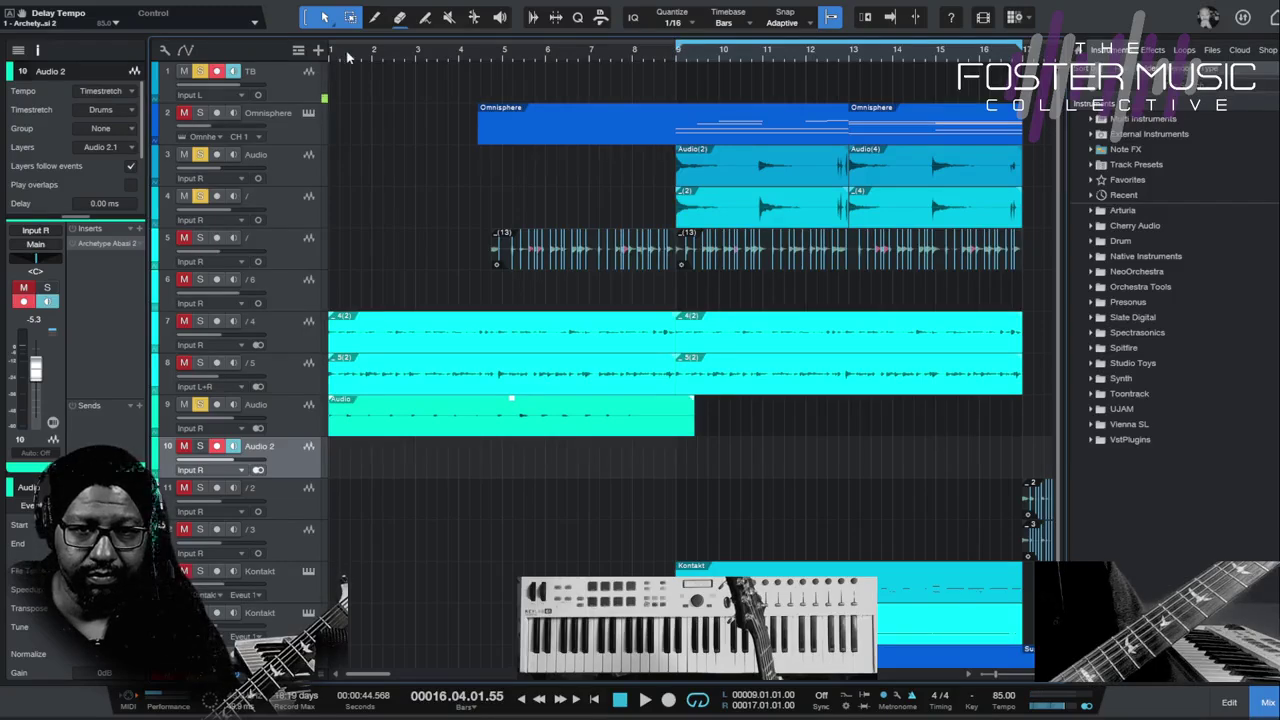
Set the loop range to bars 1 through 9 and solo tracks 7 and 8 instead of track 9
mouse_move(352, 48)
left_mouse_down()
mouse_move(460, 48)
mouse_move(688, 89)
left_mouse_up()
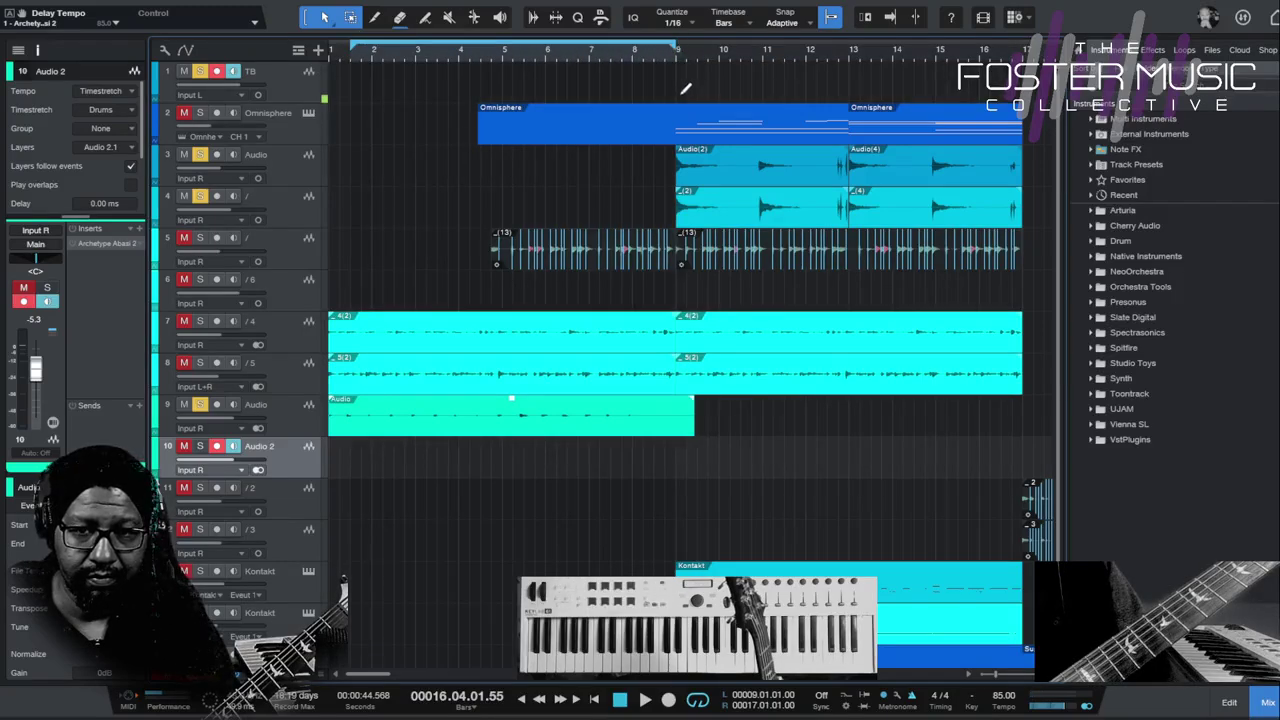
left_click_drag(352, 46, 330, 46)
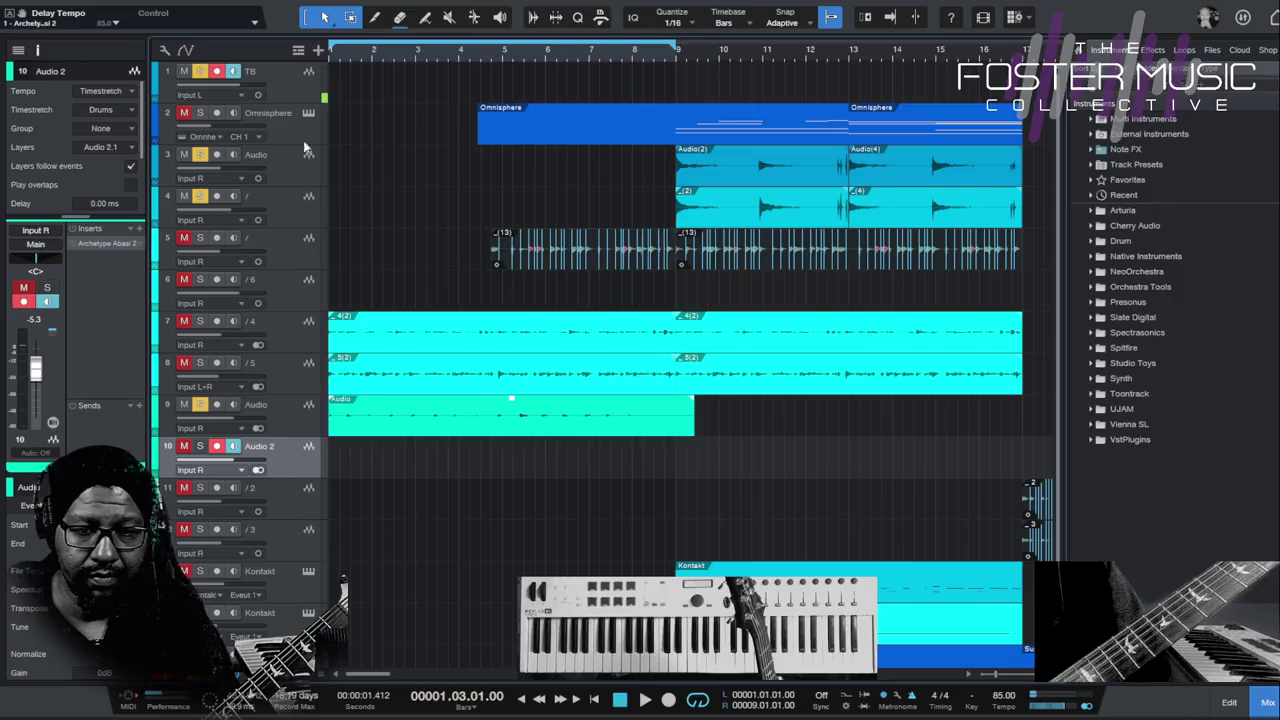
left_click(203, 405)
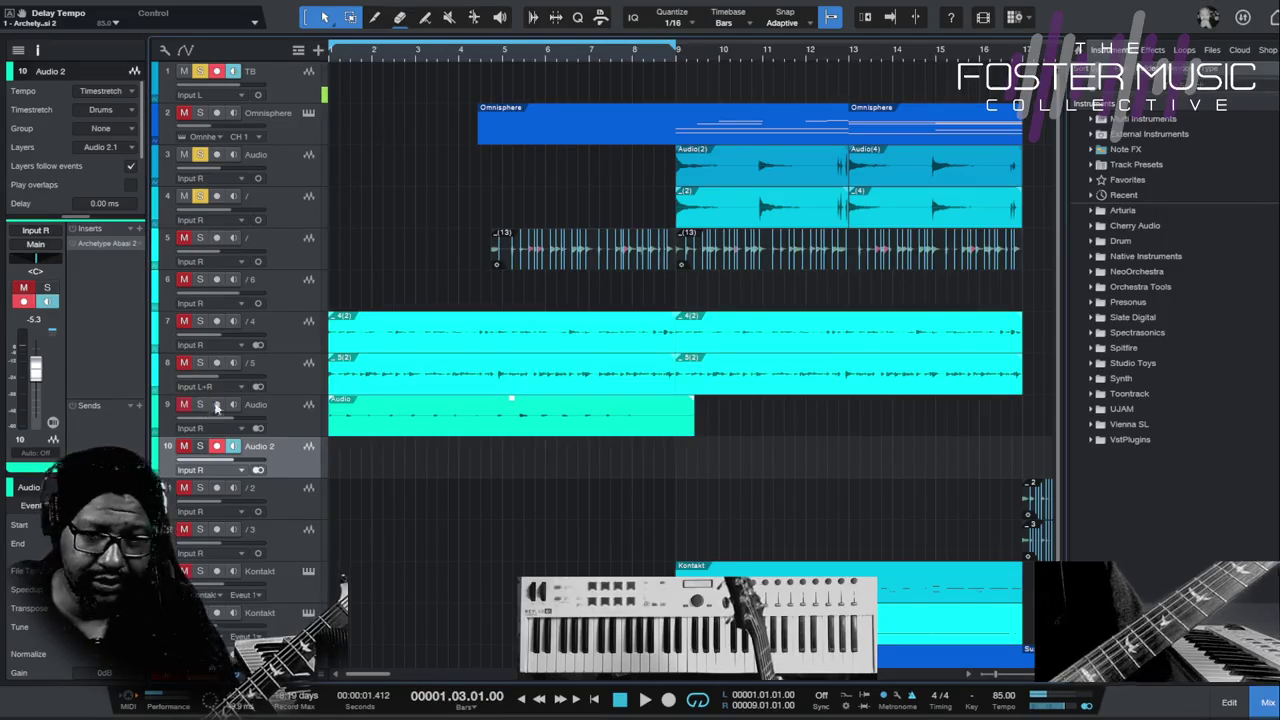
left_click(200, 321)
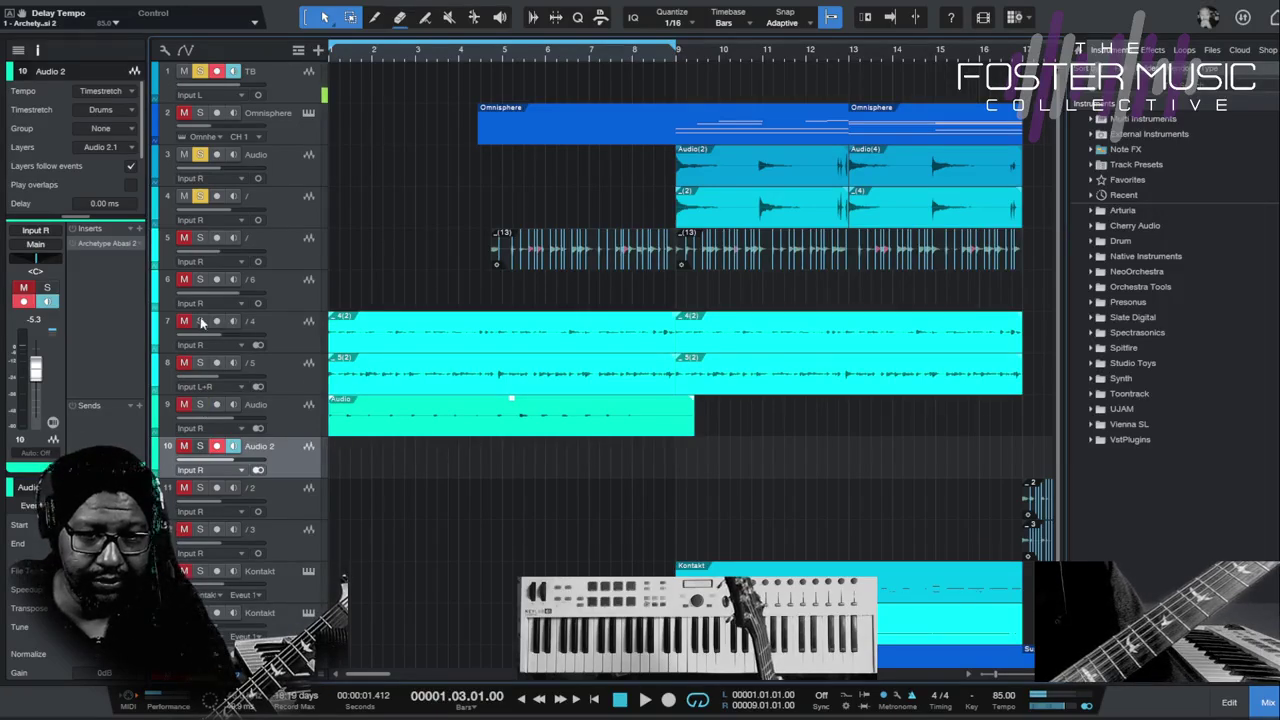
left_click(203, 362)
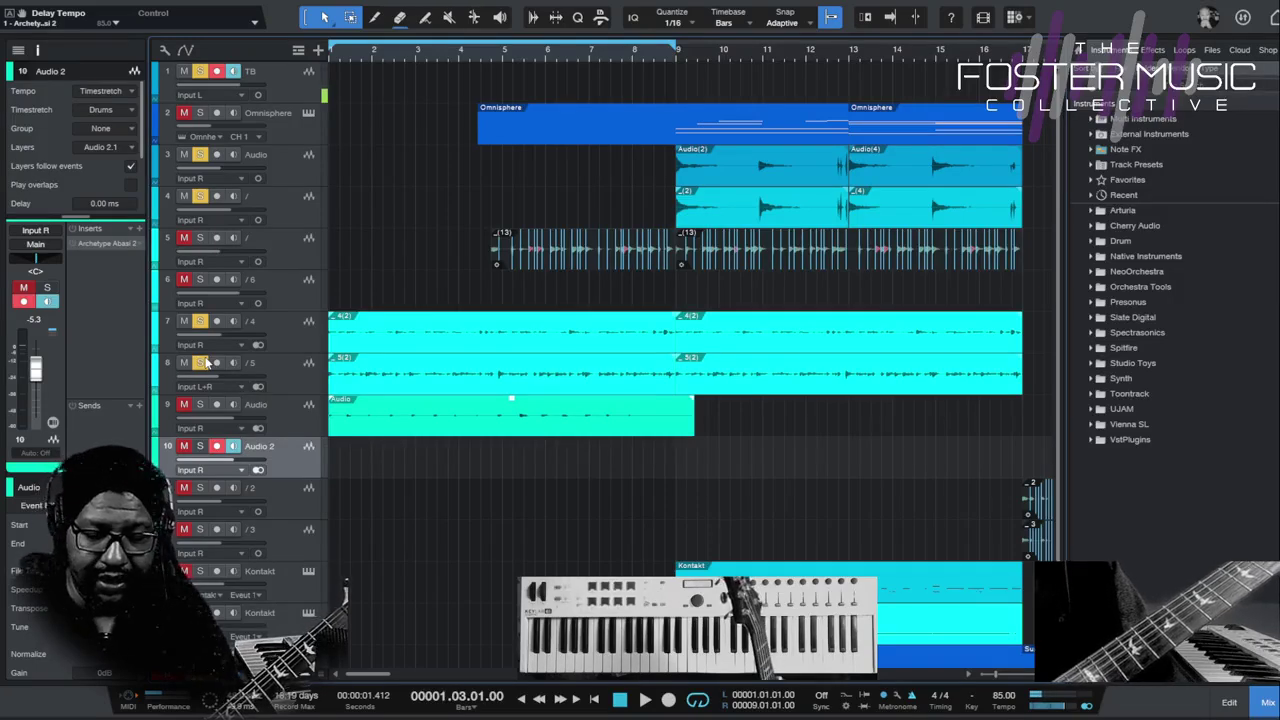
Play the soloed tracks 7 and 8 from the start of the song
key("comma")
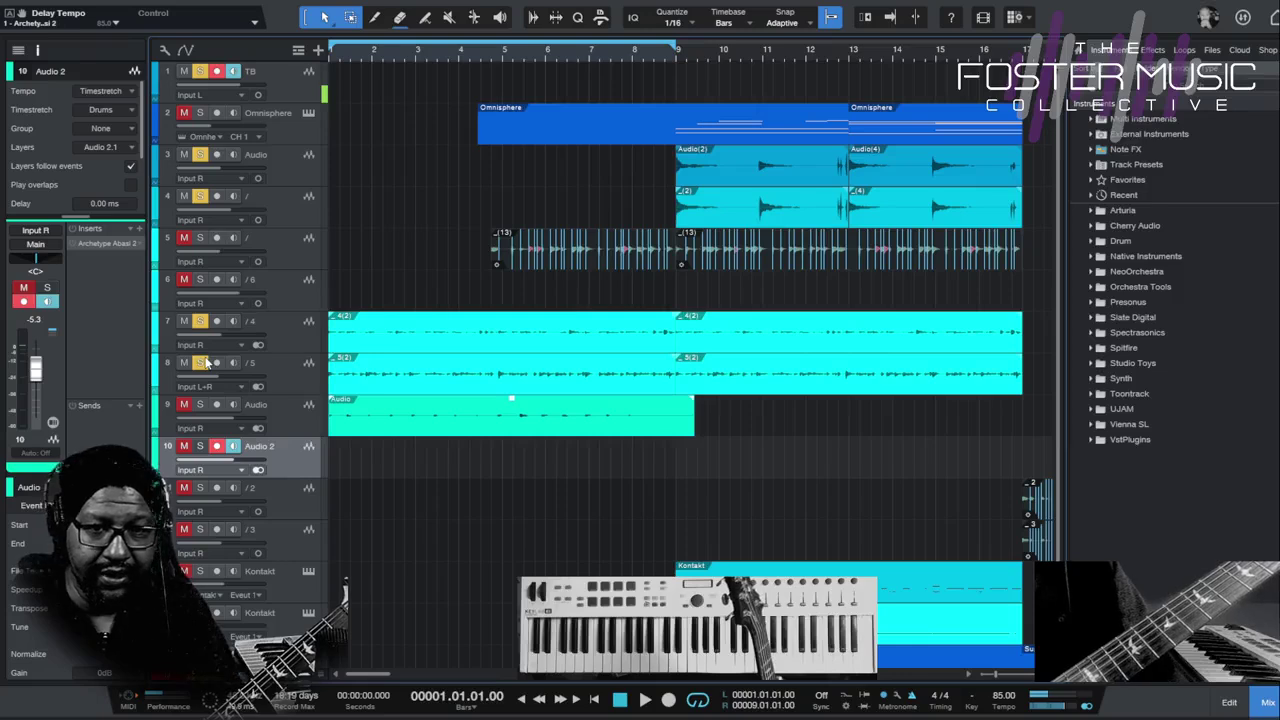
key("space")
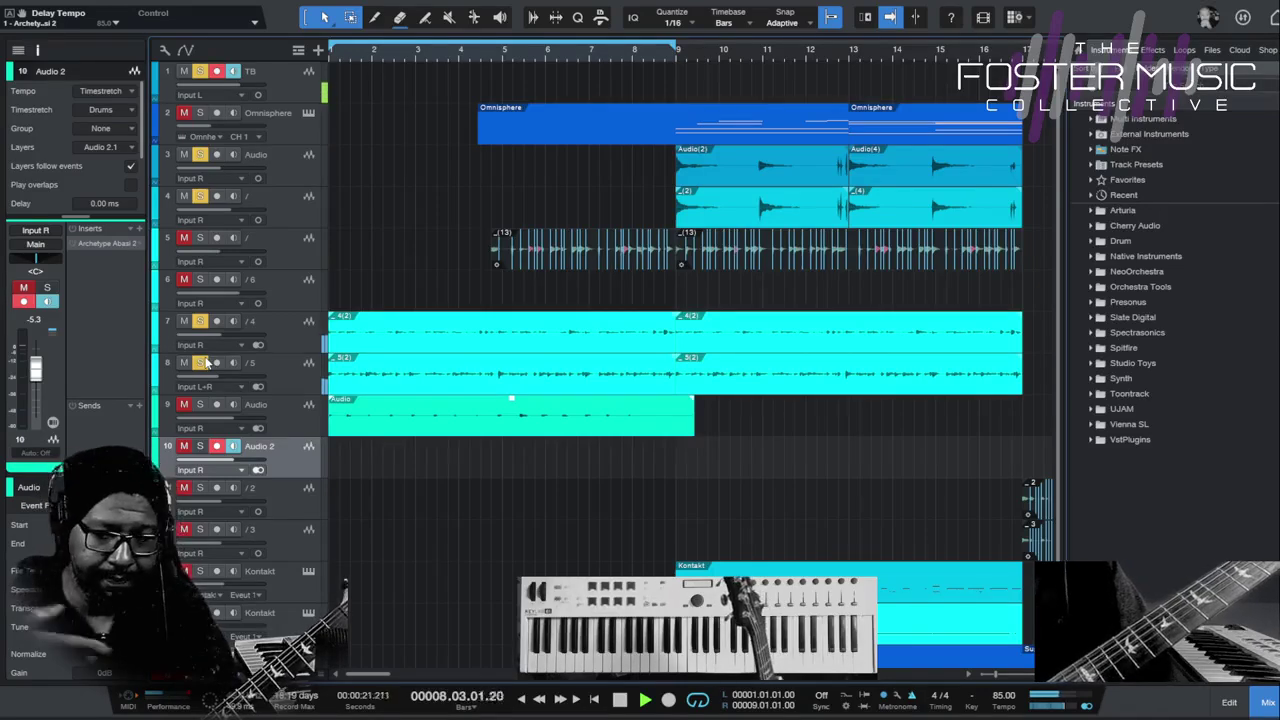
key("space")
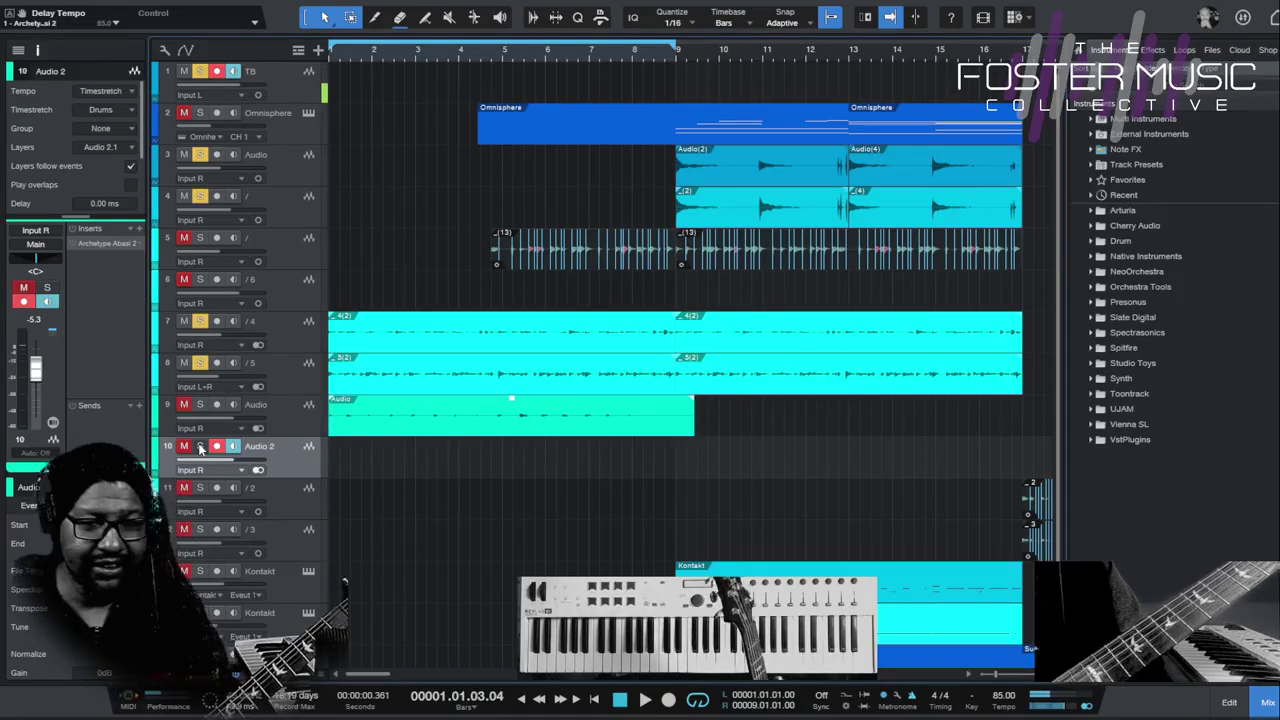
Solo the Audio track 9 along with tracks 7 and 8 and play bars 1 to 9
left_click(465, 428)
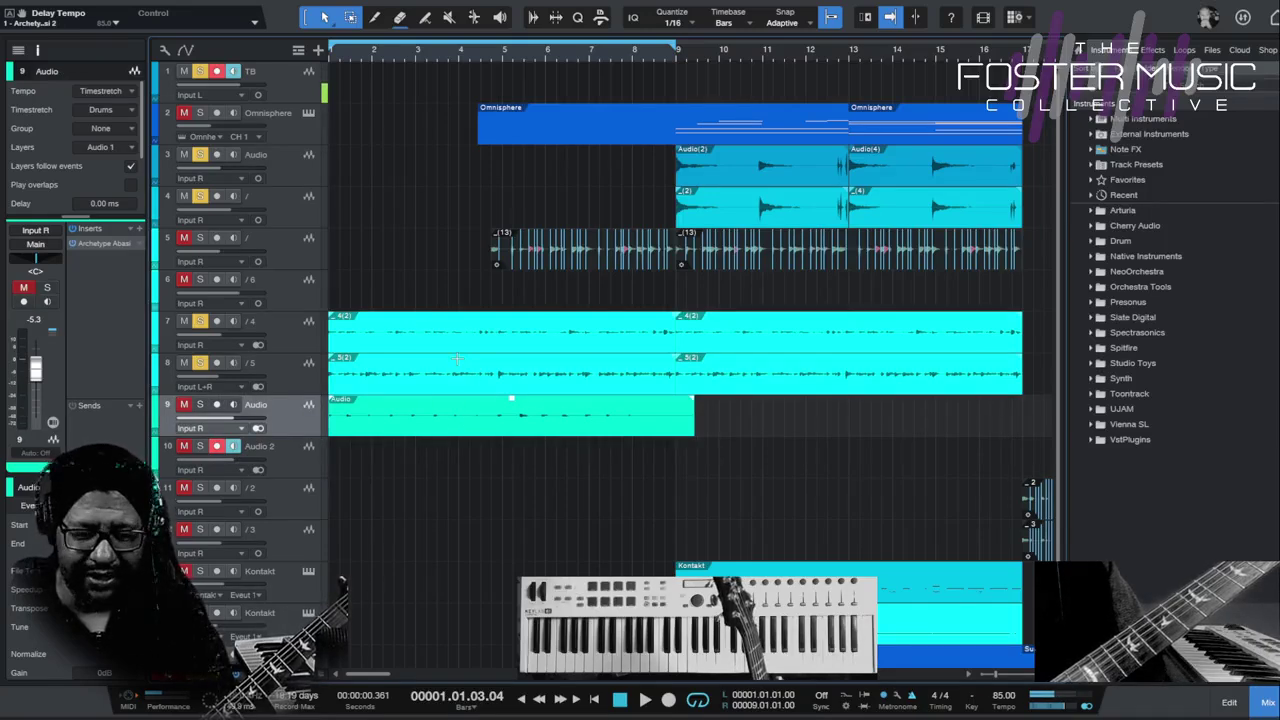
left_click(184, 404)
left_click(200, 404)
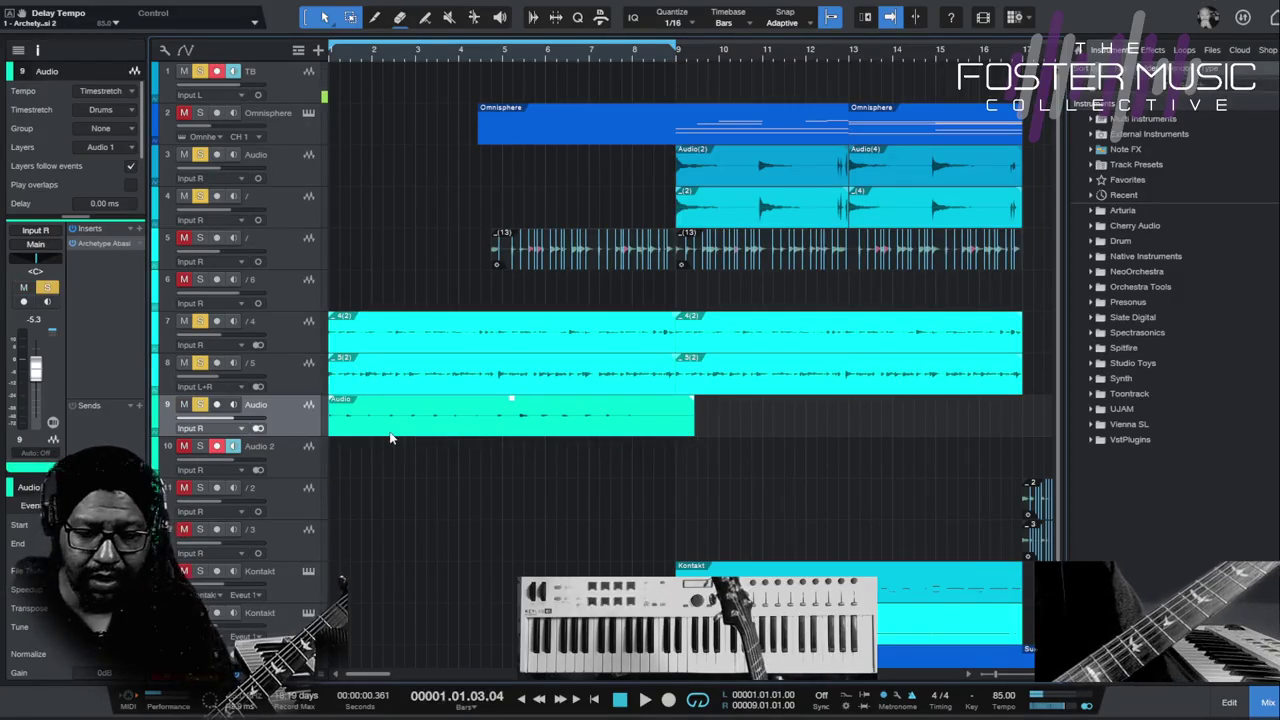
key("space")
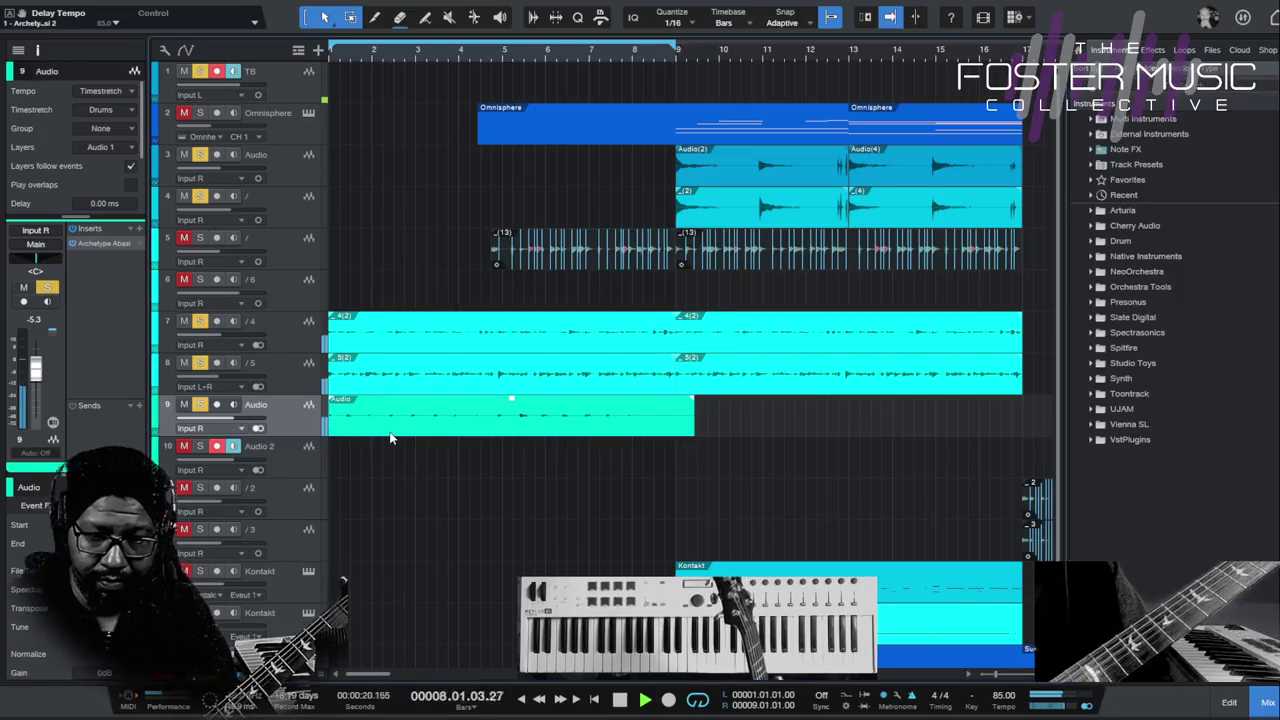
key("space")
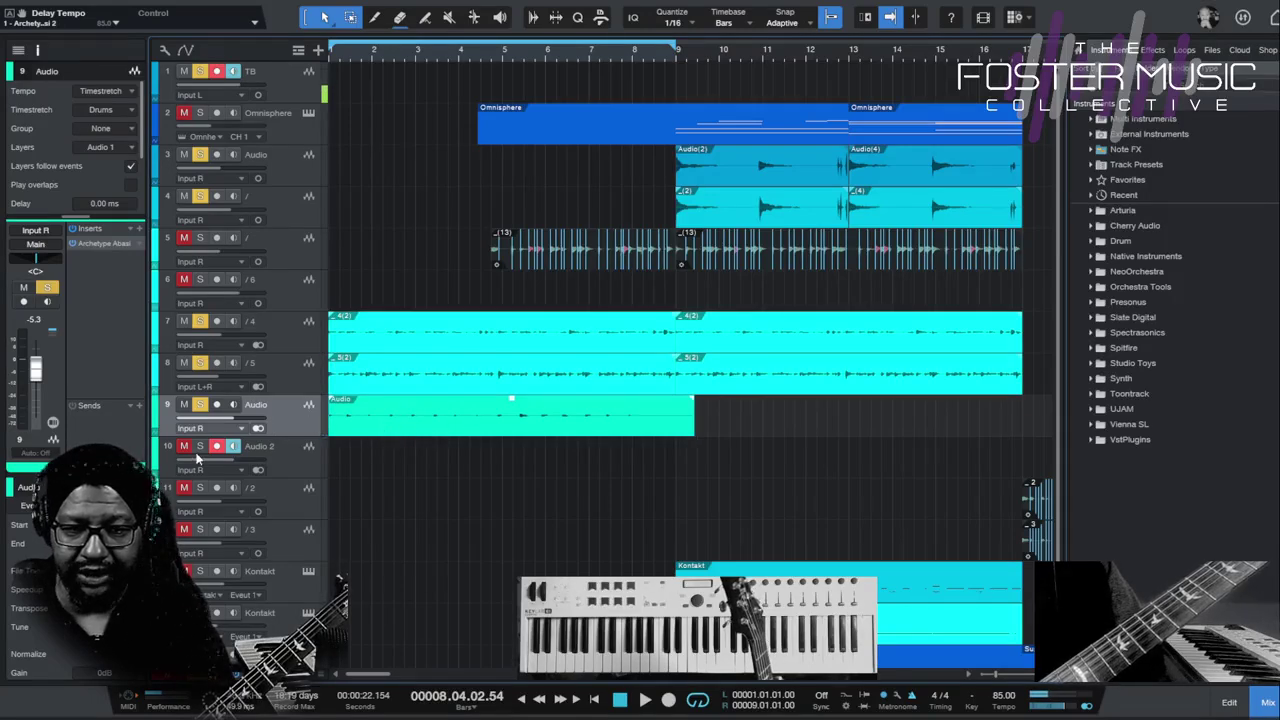
Solo track 10 (Audio 2) while keeping track 9 in solo
left_click(200, 404)
left_click(184, 404)
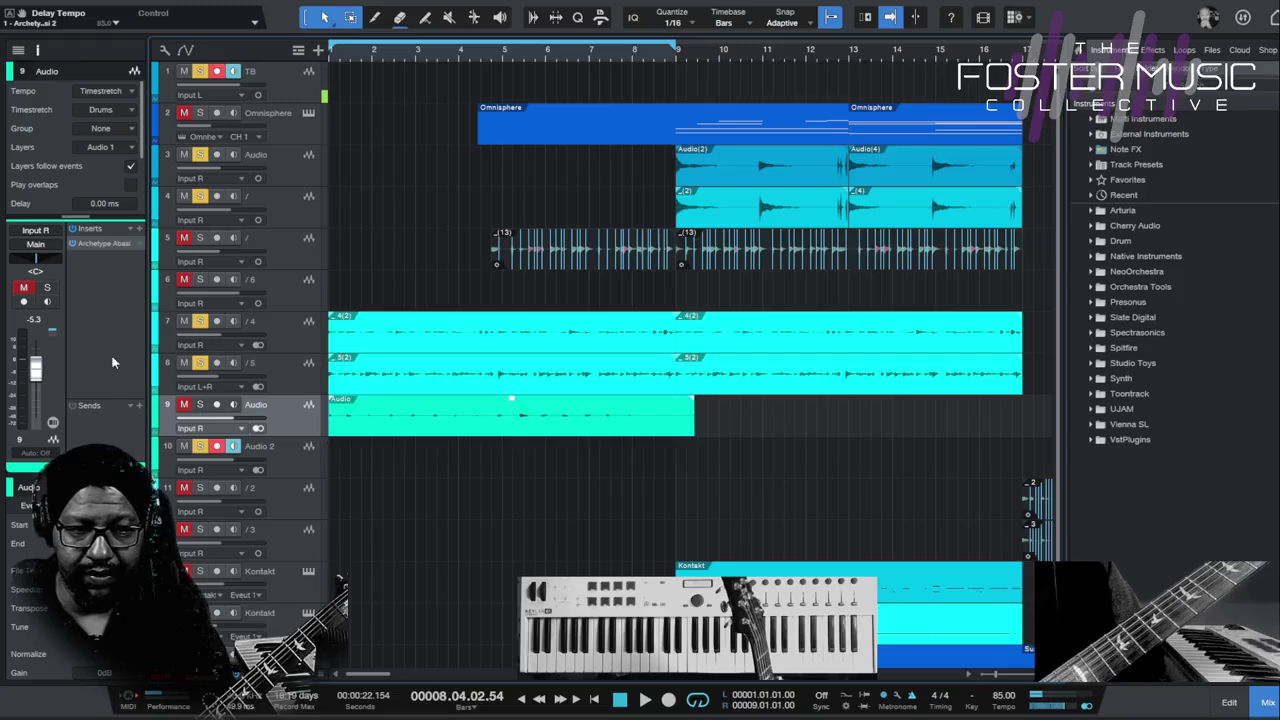
left_click(199, 405)
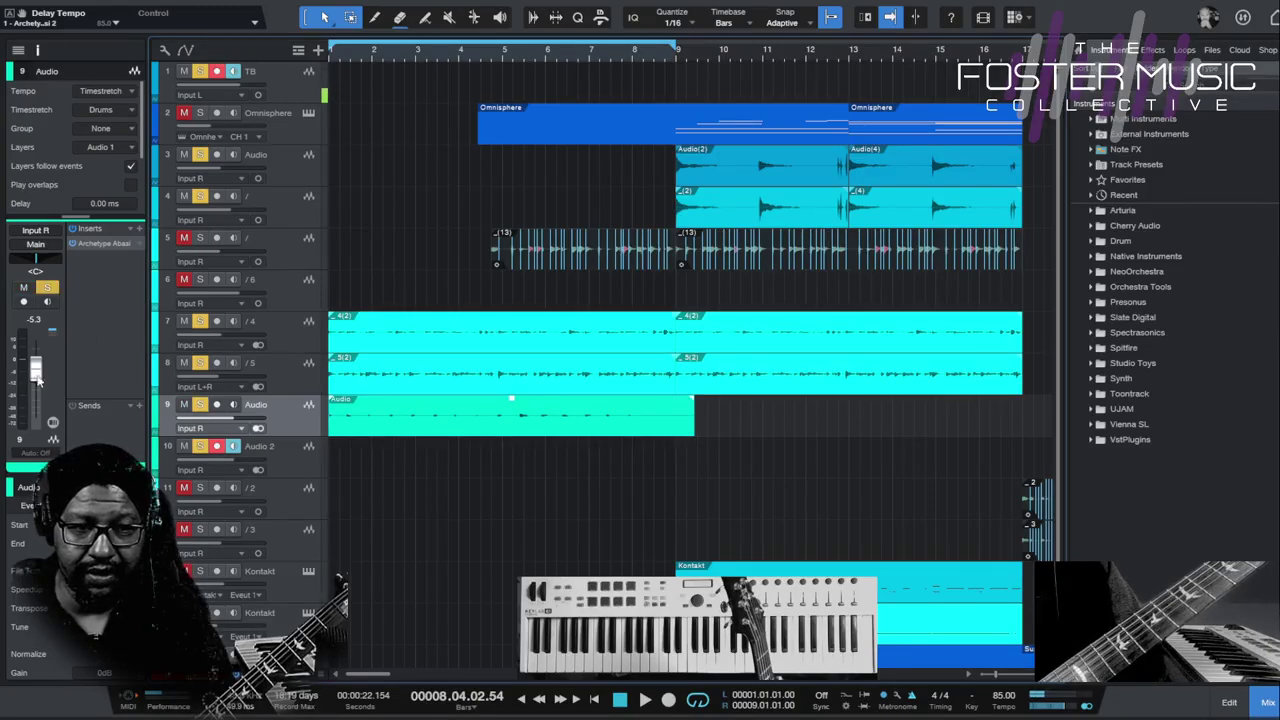
Lower the volume of track 9 to -14.0 dB and of track 10 (Audio 2) to -7.3 dB
left_click_drag(34, 371, 34, 384)
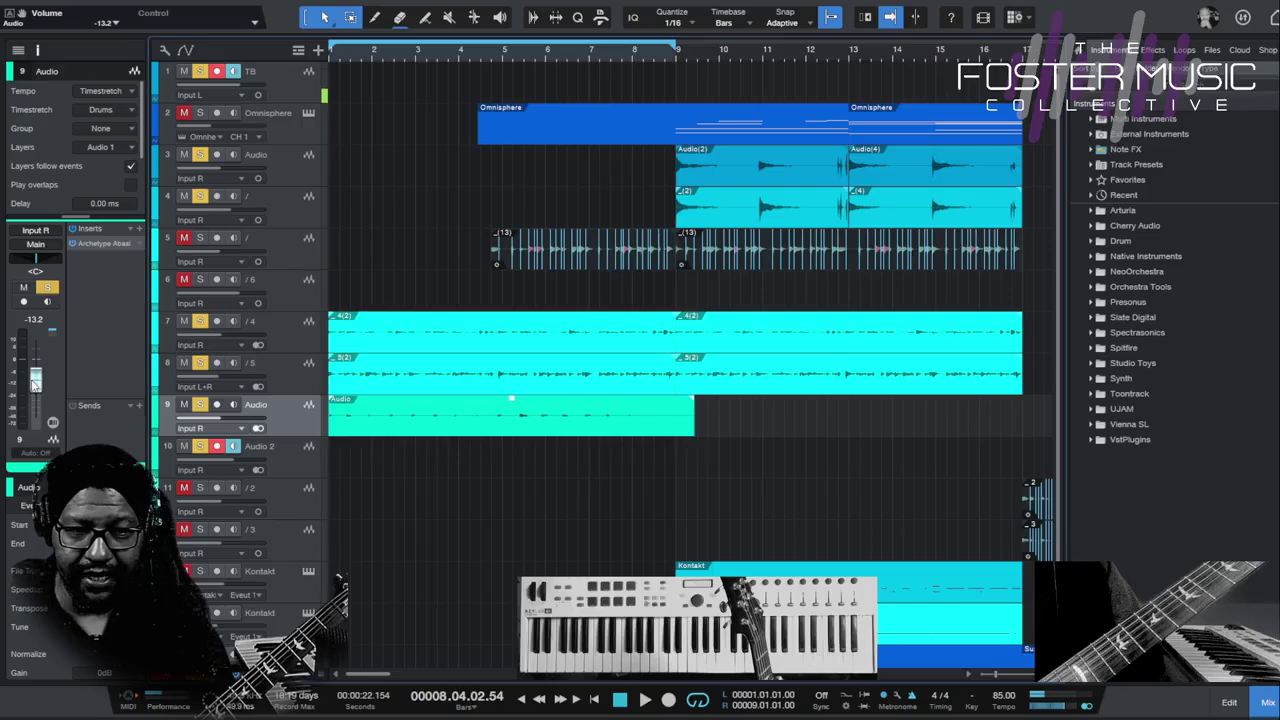
left_click_drag(34, 384, 34, 386)
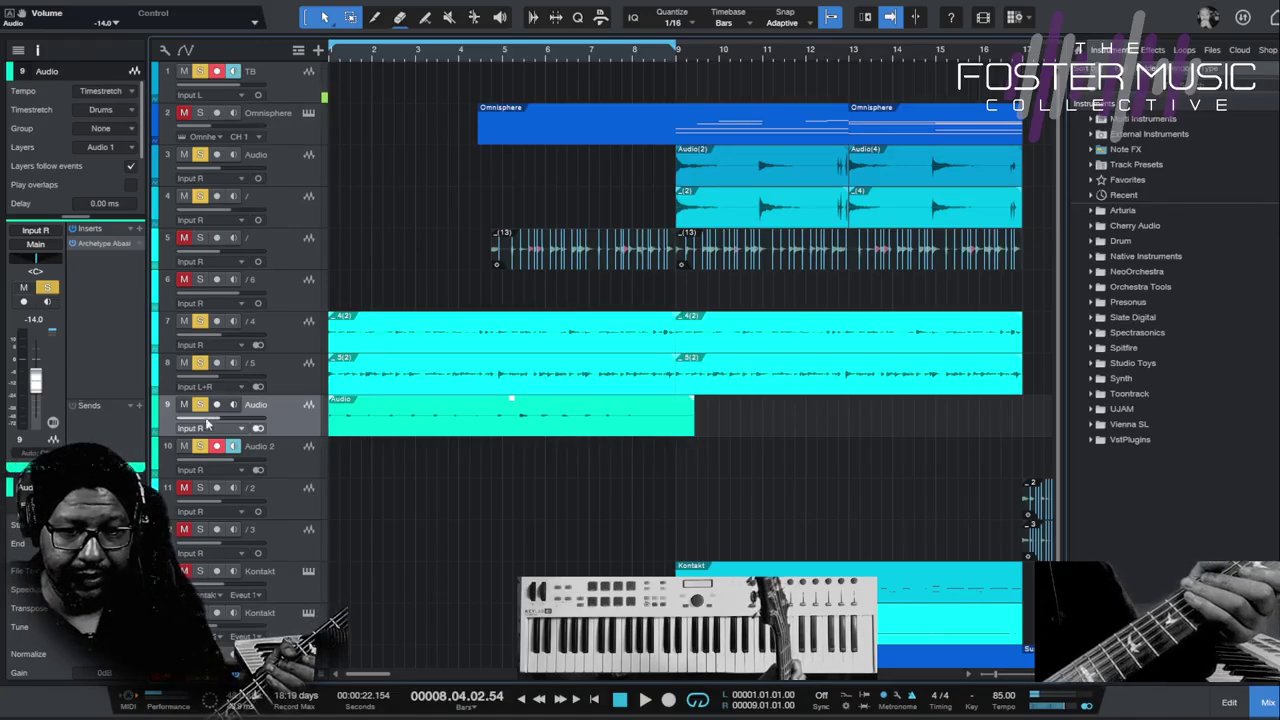
left_click(259, 450)
left_click_drag(35, 372, 32, 384)
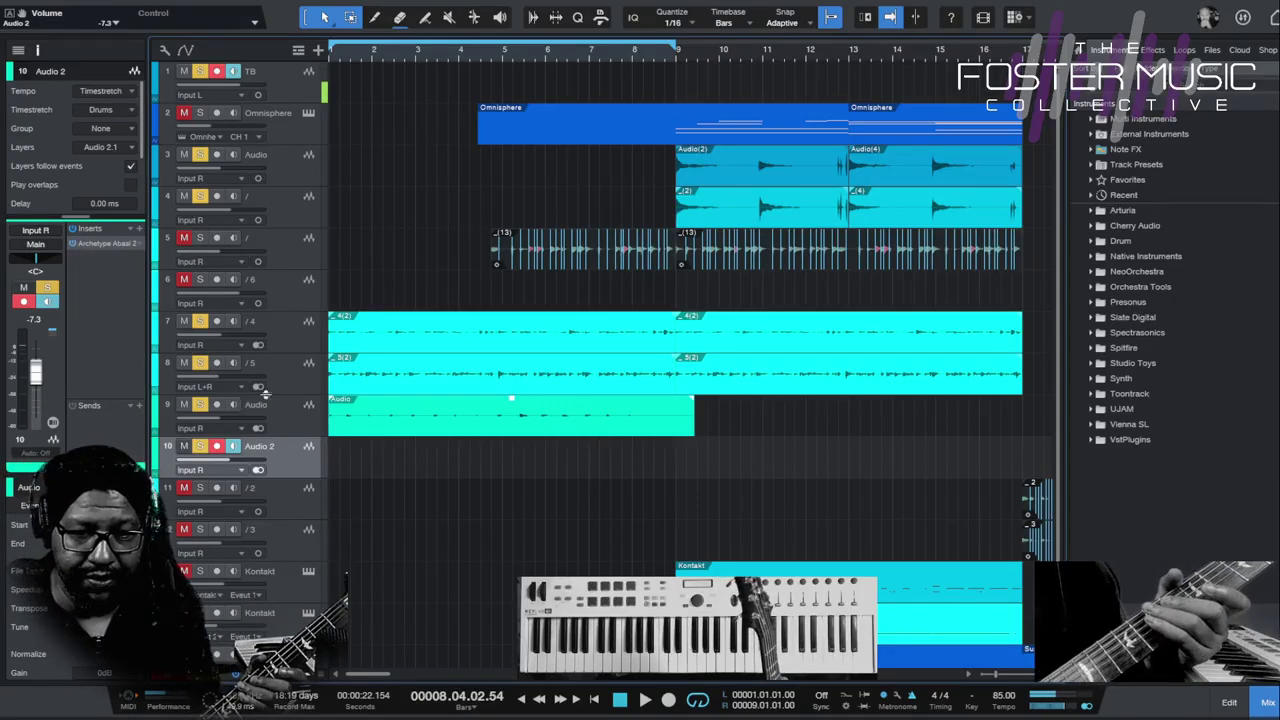
Take tracks 7 and 8 out of solo and play the track 9 guitar part through the loop range
left_click(200, 321)
left_click(200, 363)
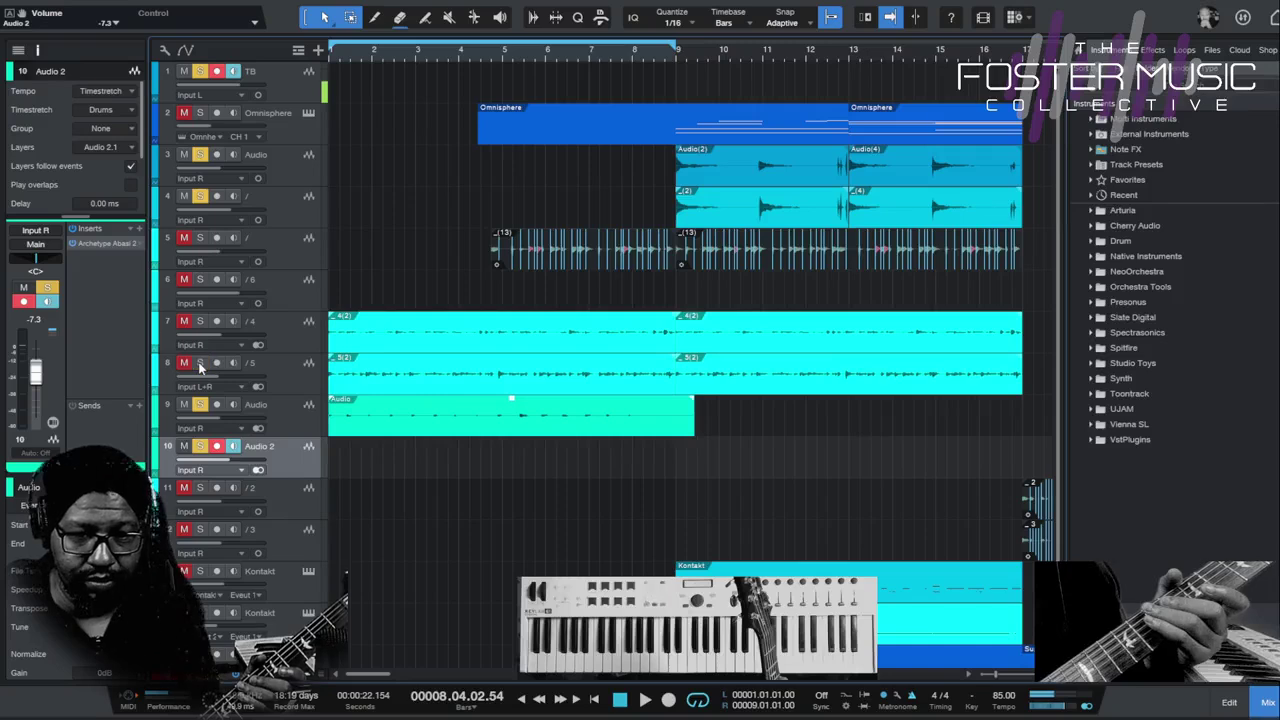
key("Home")
key("space")
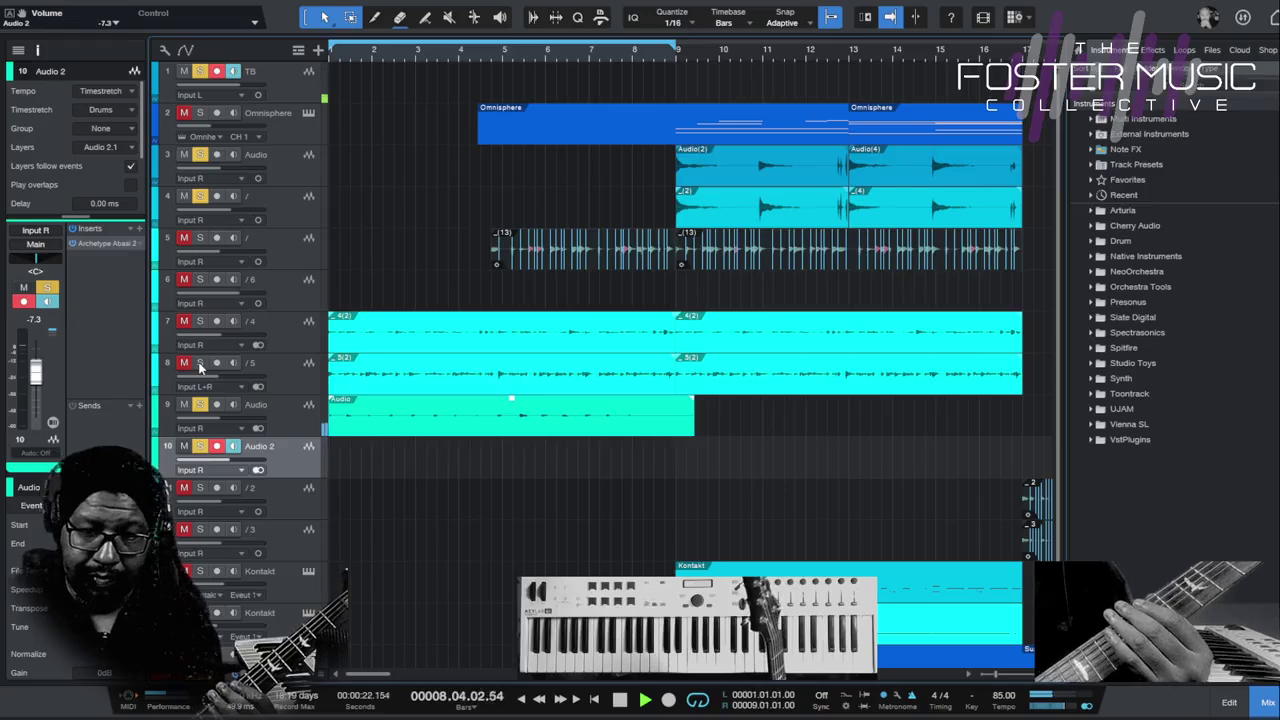
key("space")
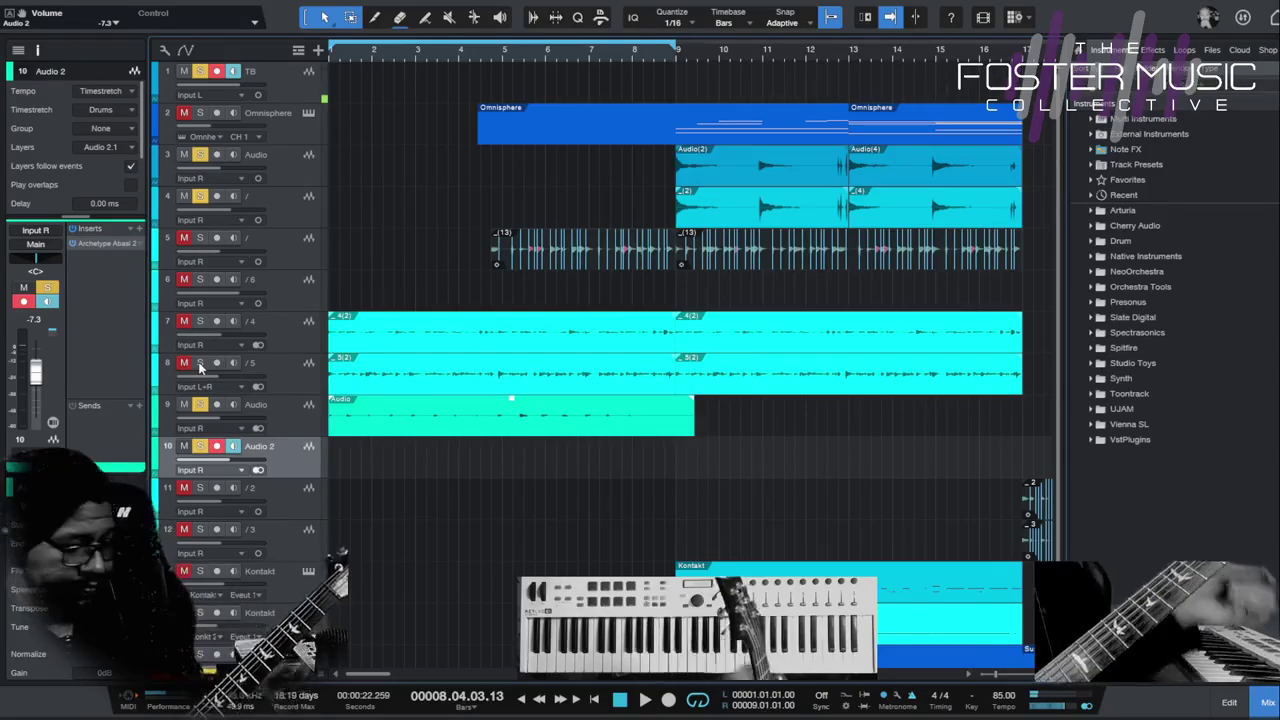
Return to bar 1 and play the track 9 part while monitoring the live input on Audio 2
key("Home")
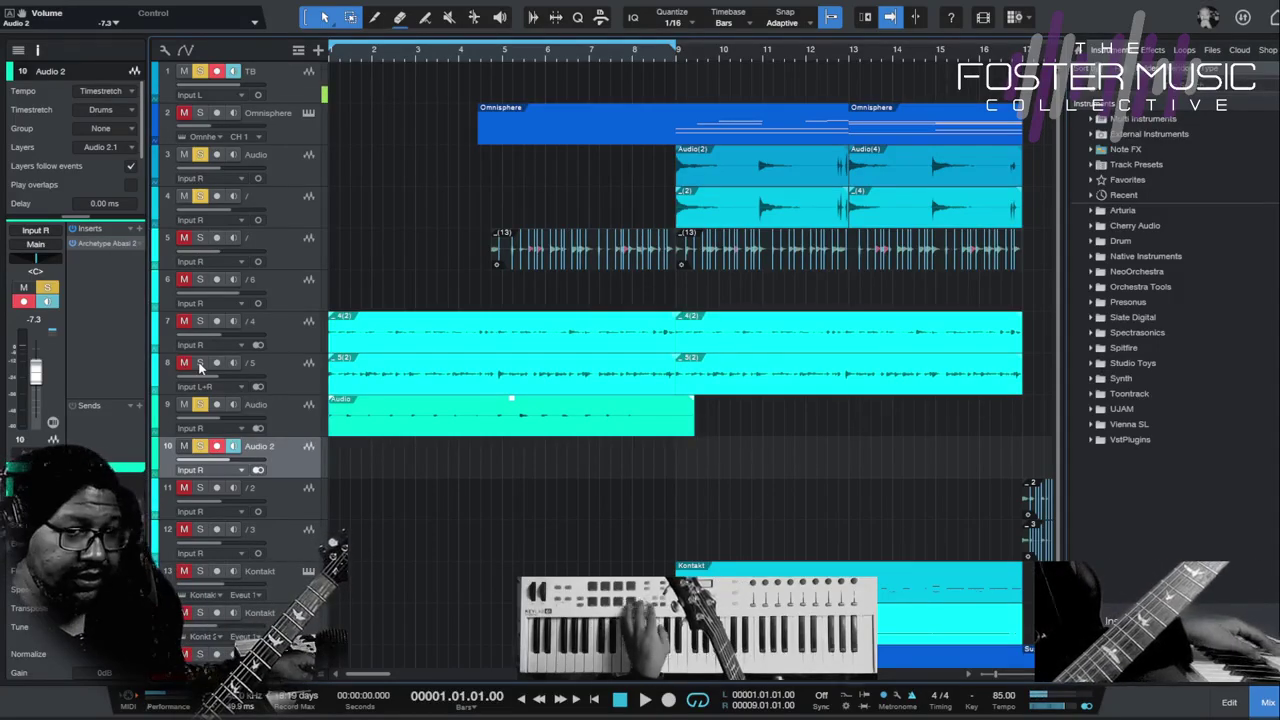
key("space")
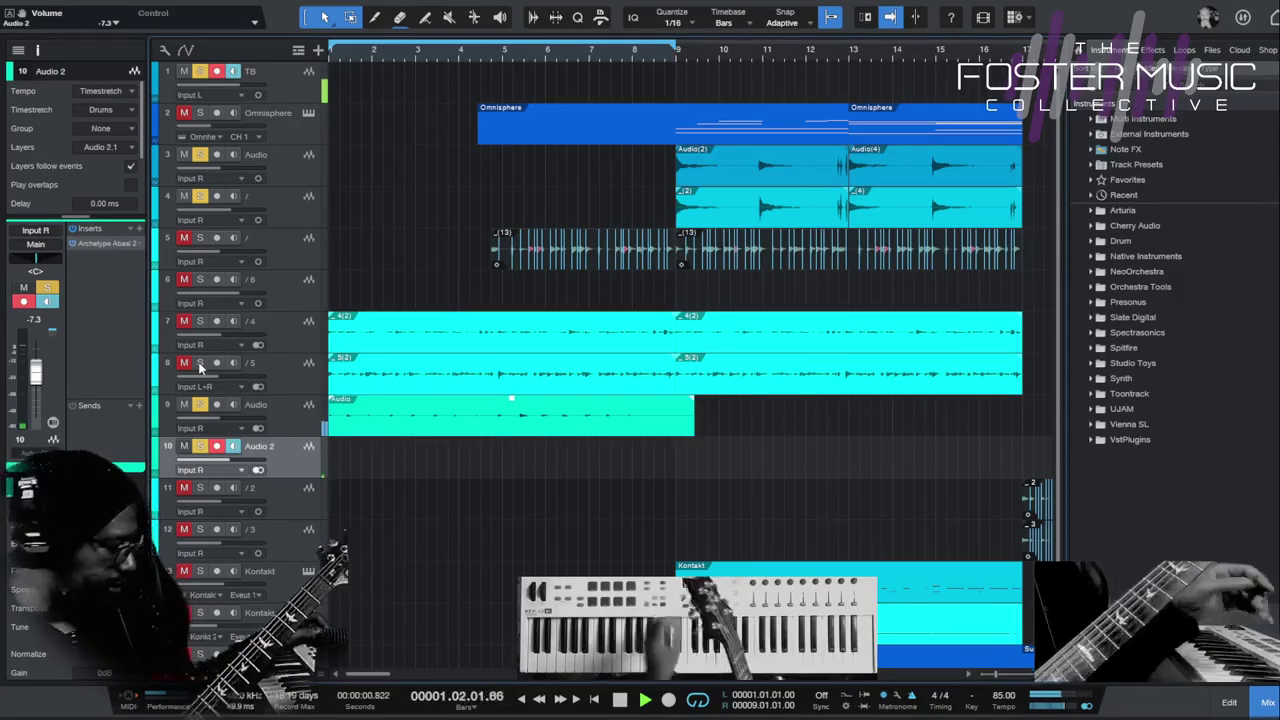
key("space")
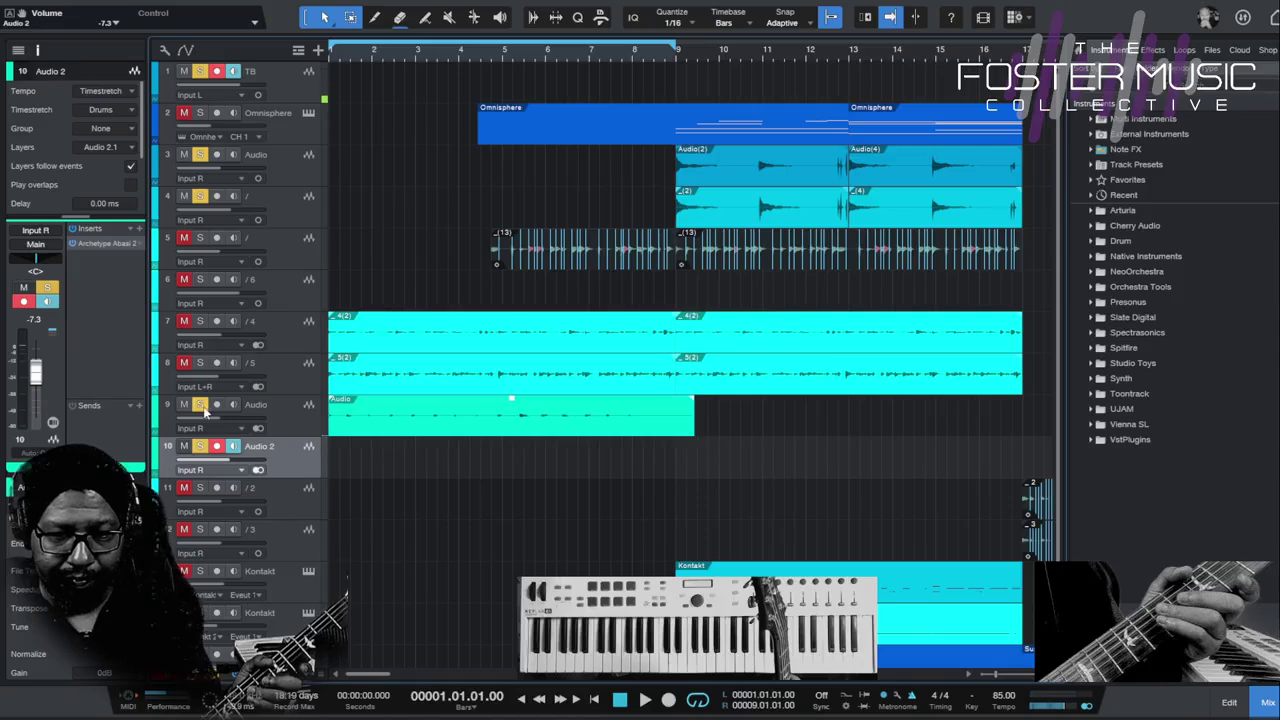
Mute the guitar event on track 9 and move the loop range to bars 9 to 17
left_click(370, 430)
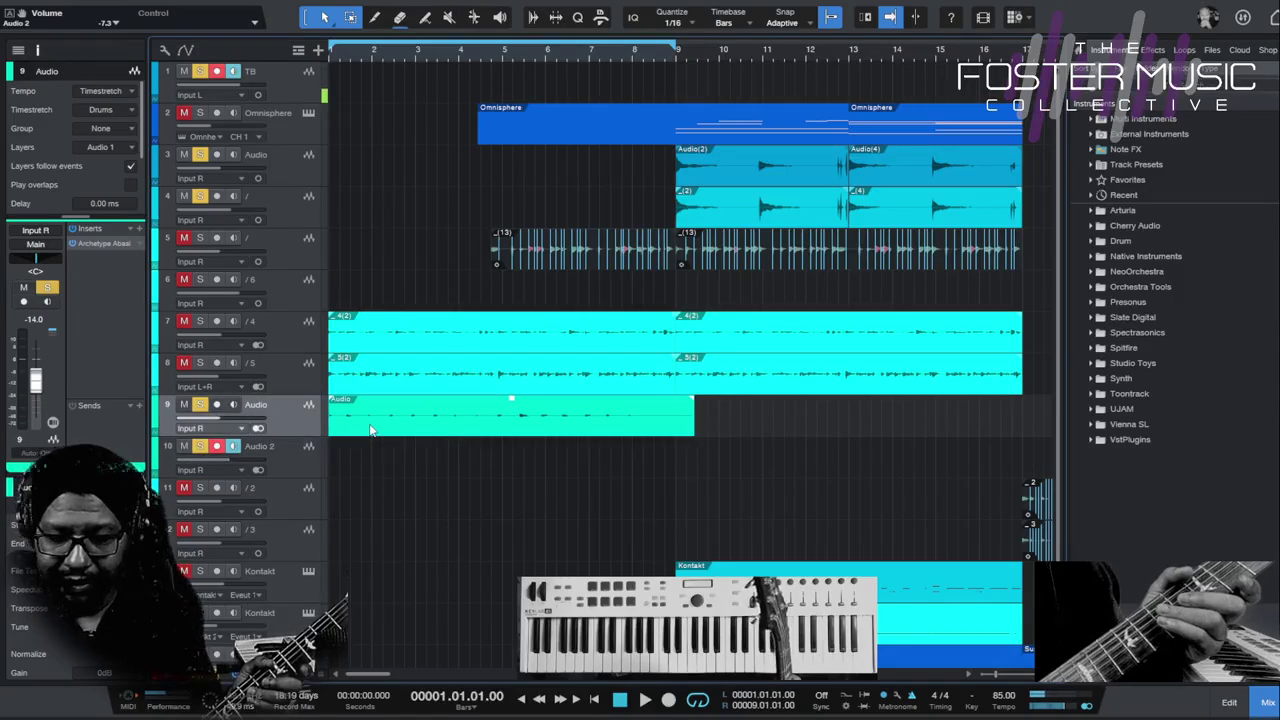
left_click(370, 430)
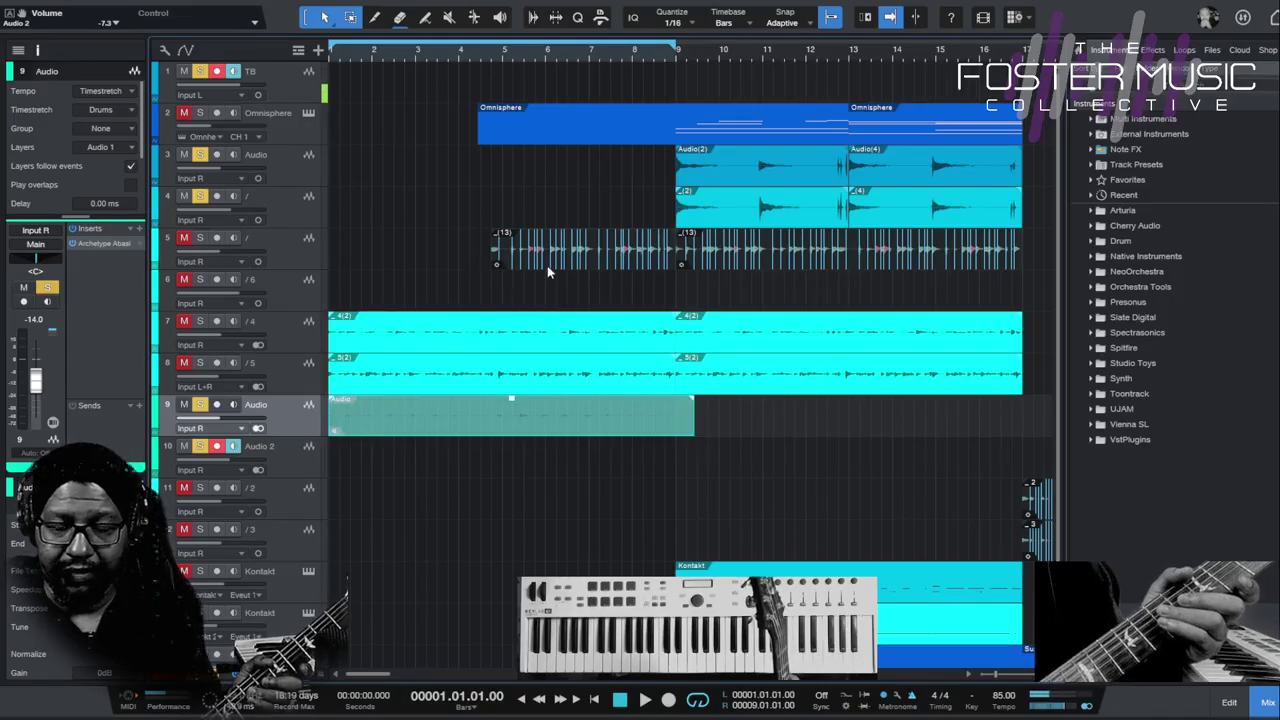
left_click(680, 36)
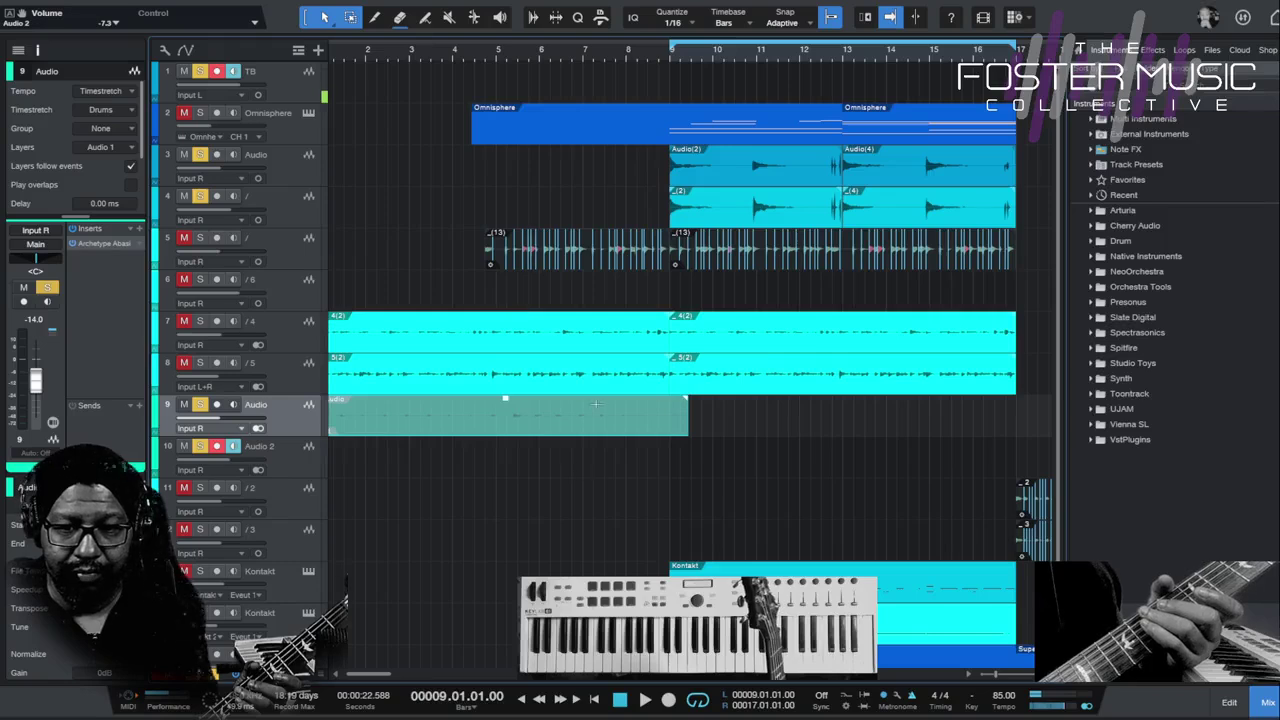
Trim the end of the track 9 event to bar 9, and play from bar 9 while monitoring the live guitar on Audio 2
left_click_drag(690, 410, 669, 410)
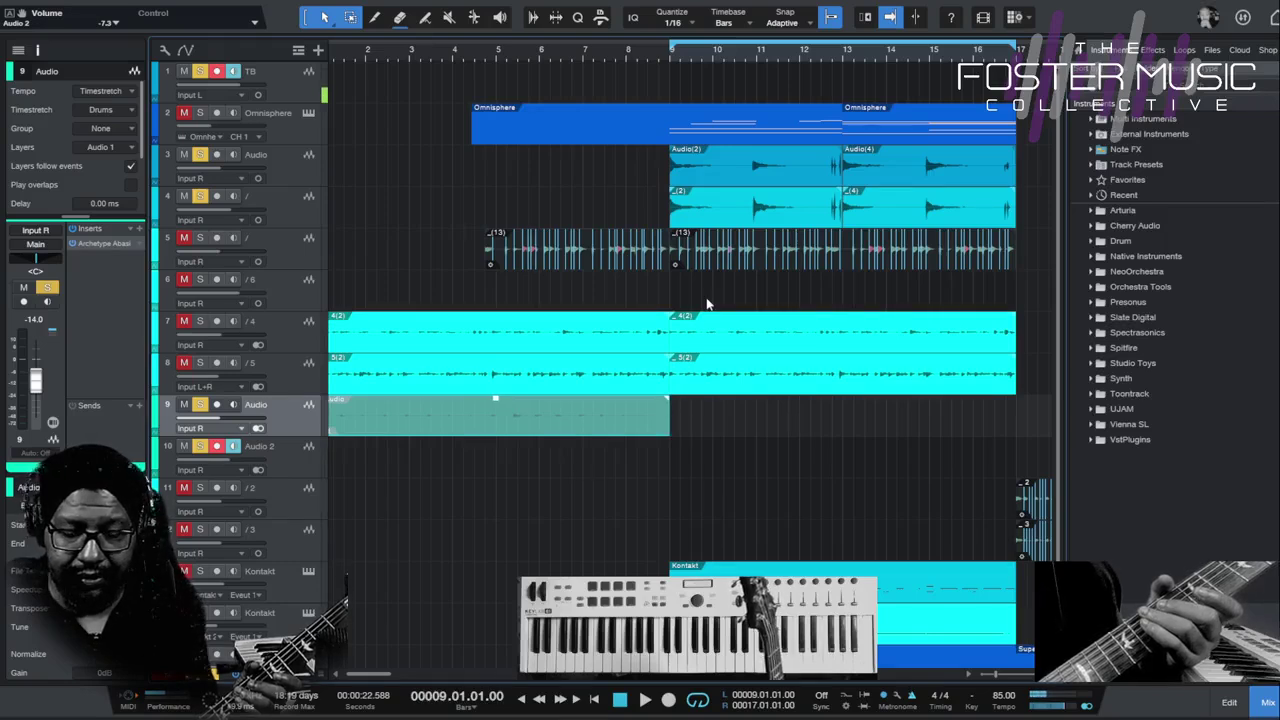
key("space")
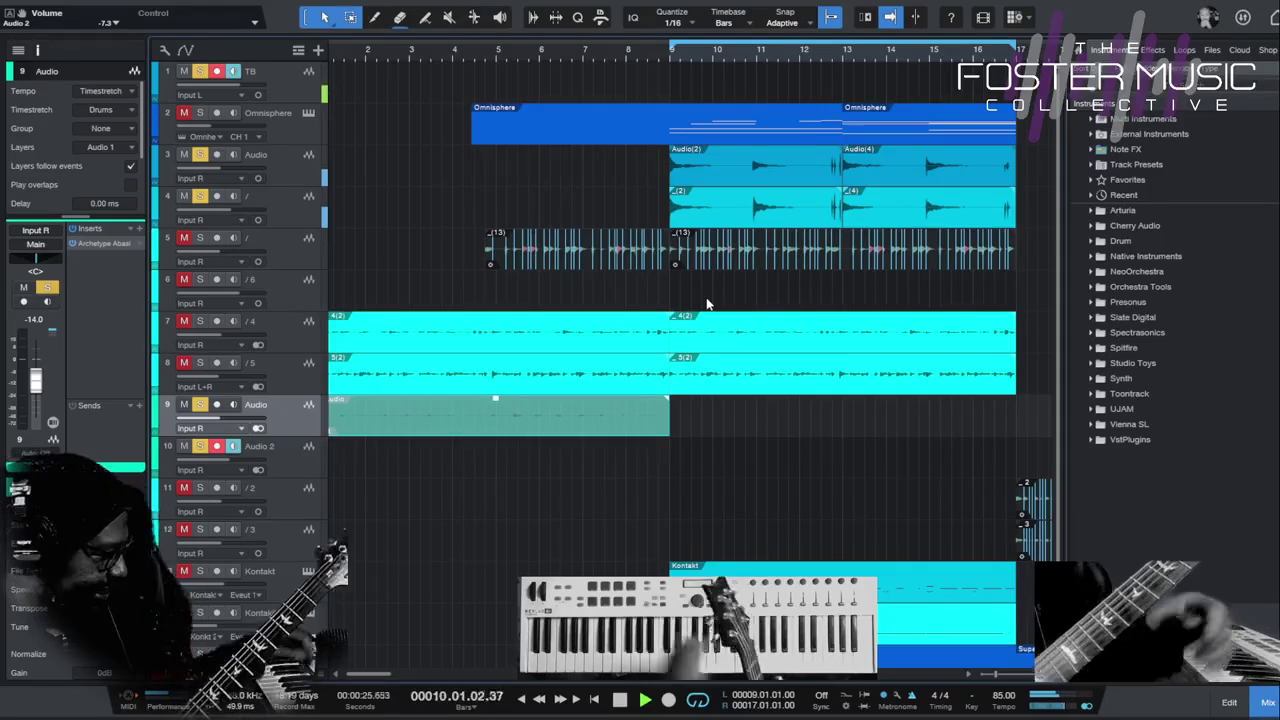
key("space")
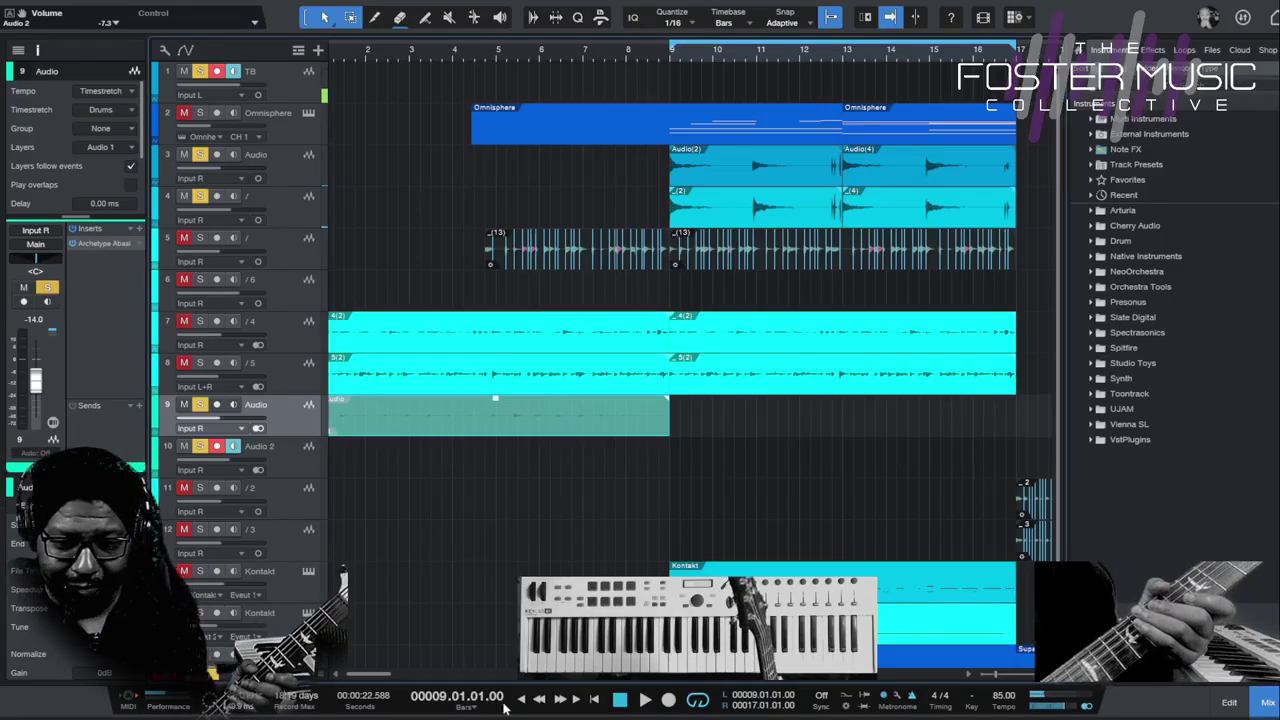
Try to record a guitar take on Audio 2 from bar 9 with the TB track also armed, and undo it
mouse_move(362, 677)
left_mouse_down()
mouse_move(392, 678)
mouse_move(376, 683)
left_mouse_up()
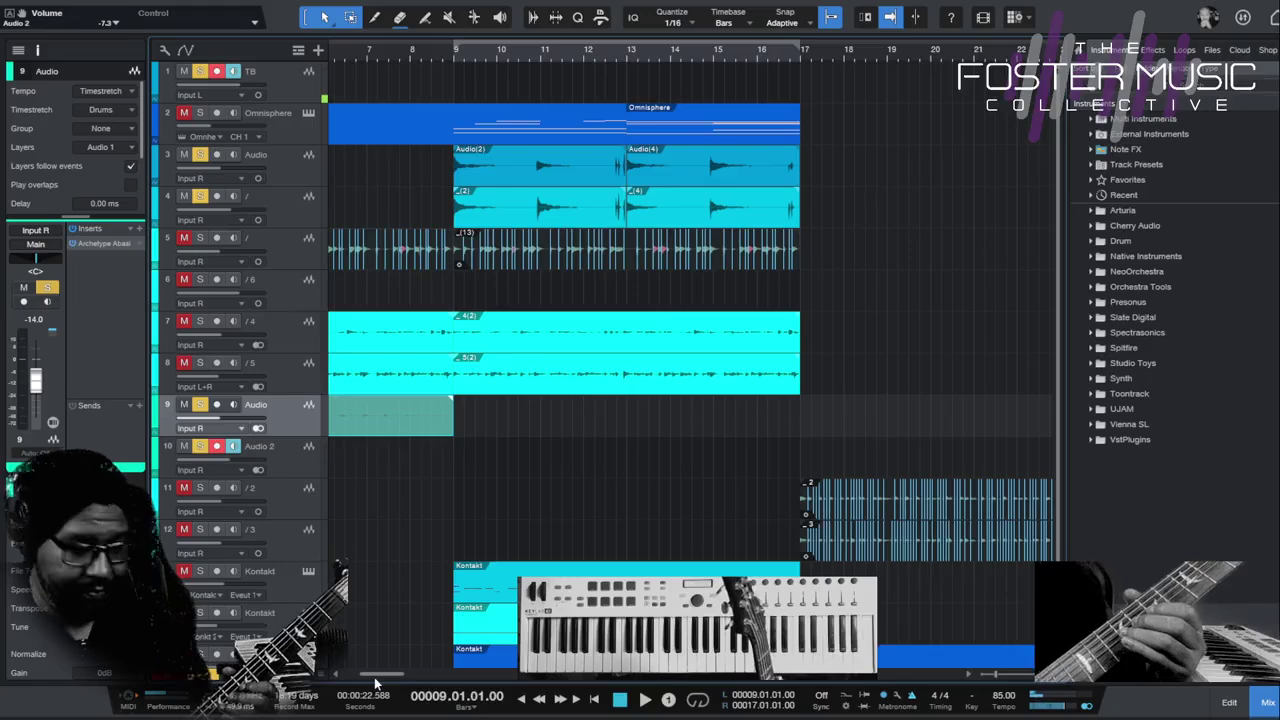
key("KP_Multiply")
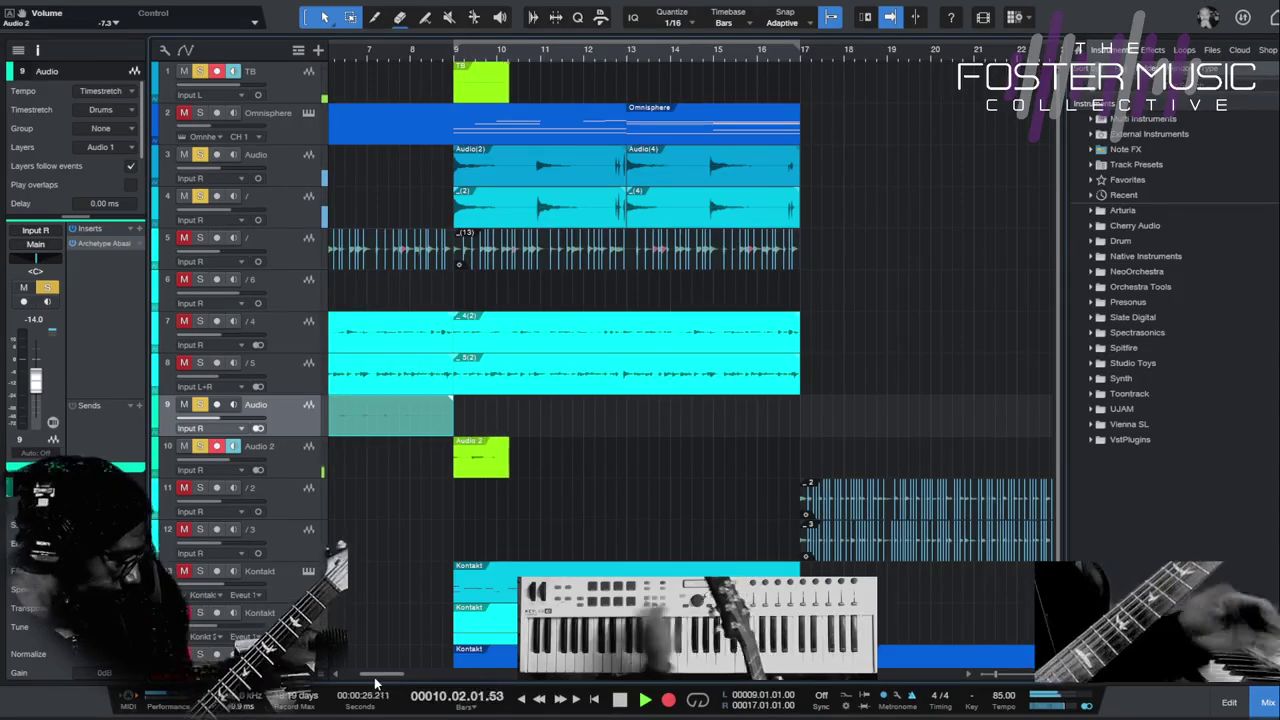
key("space")
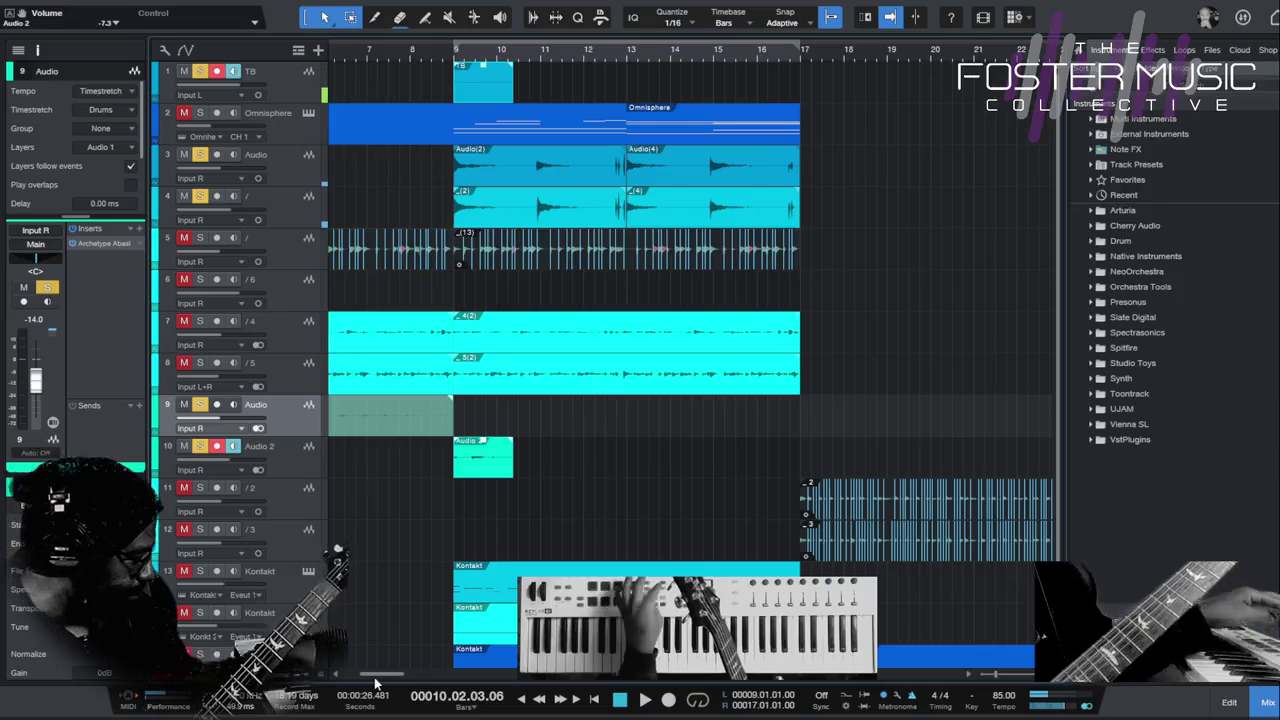
key("ctrl+z")
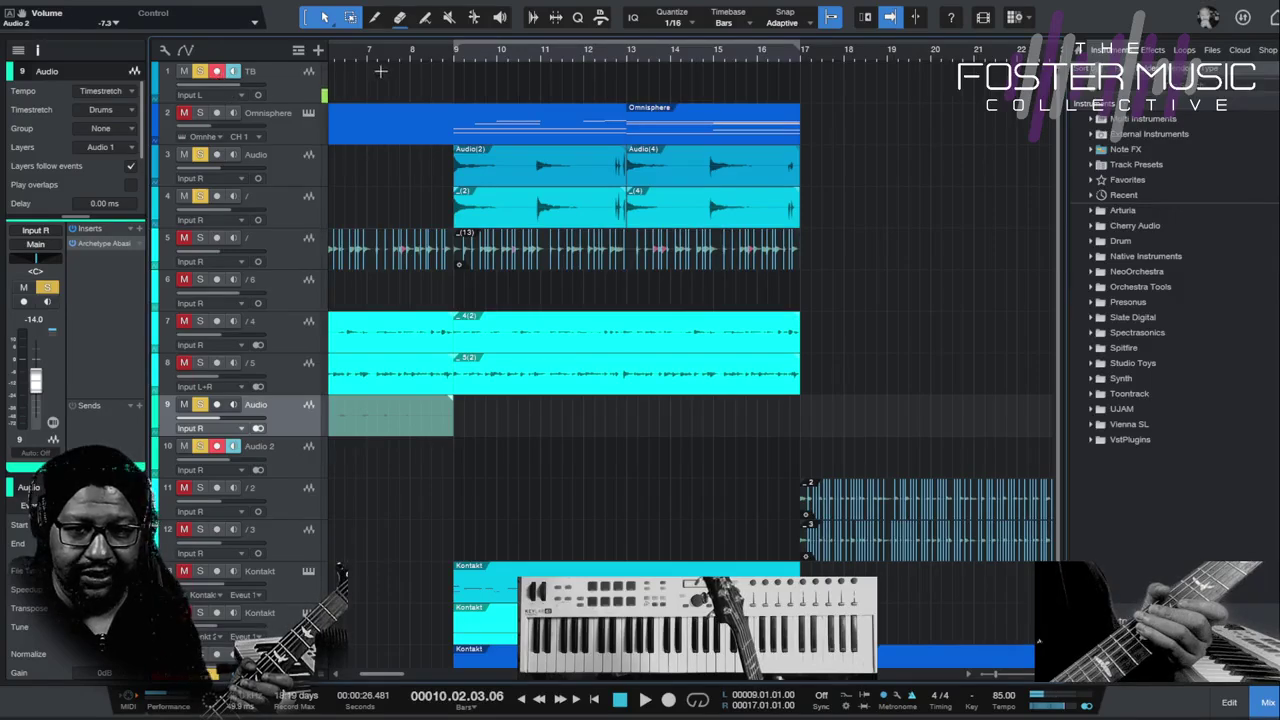
Disarm recording on the TB track and return the playback cursor to bar 9
left_click(218, 73)
left_click(218, 73)
left_click(218, 73)
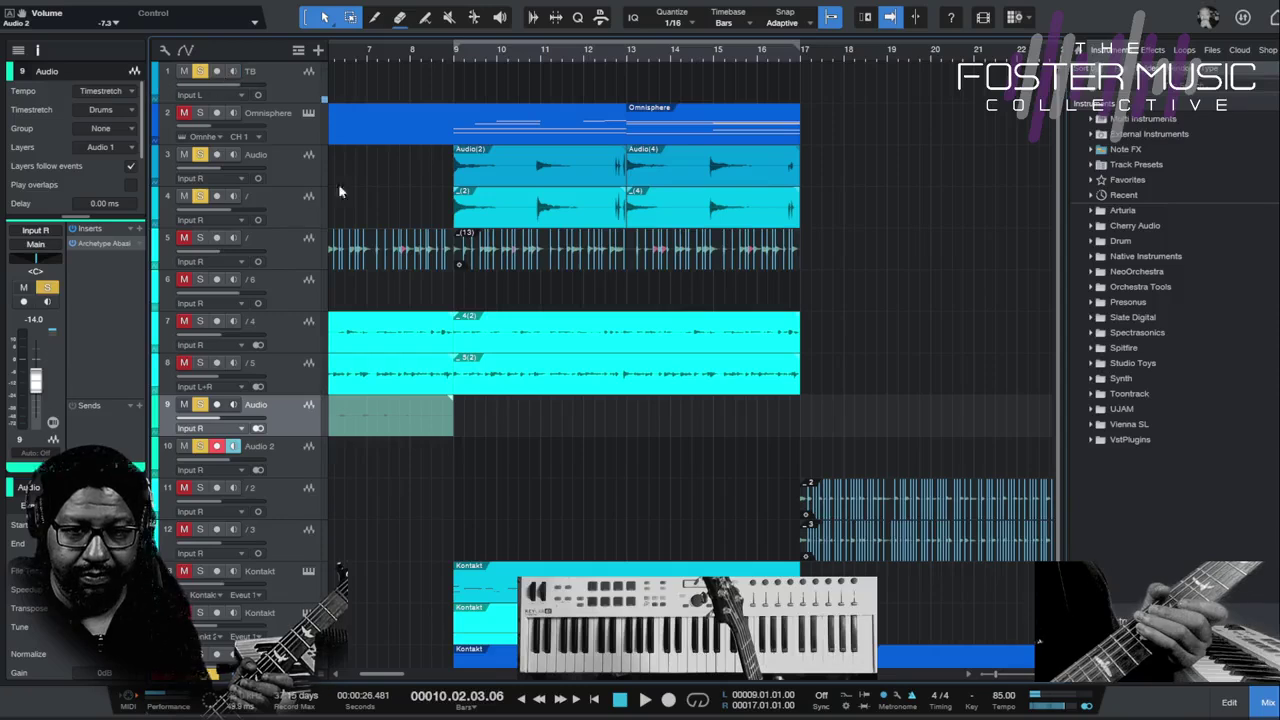
left_click(453, 55)
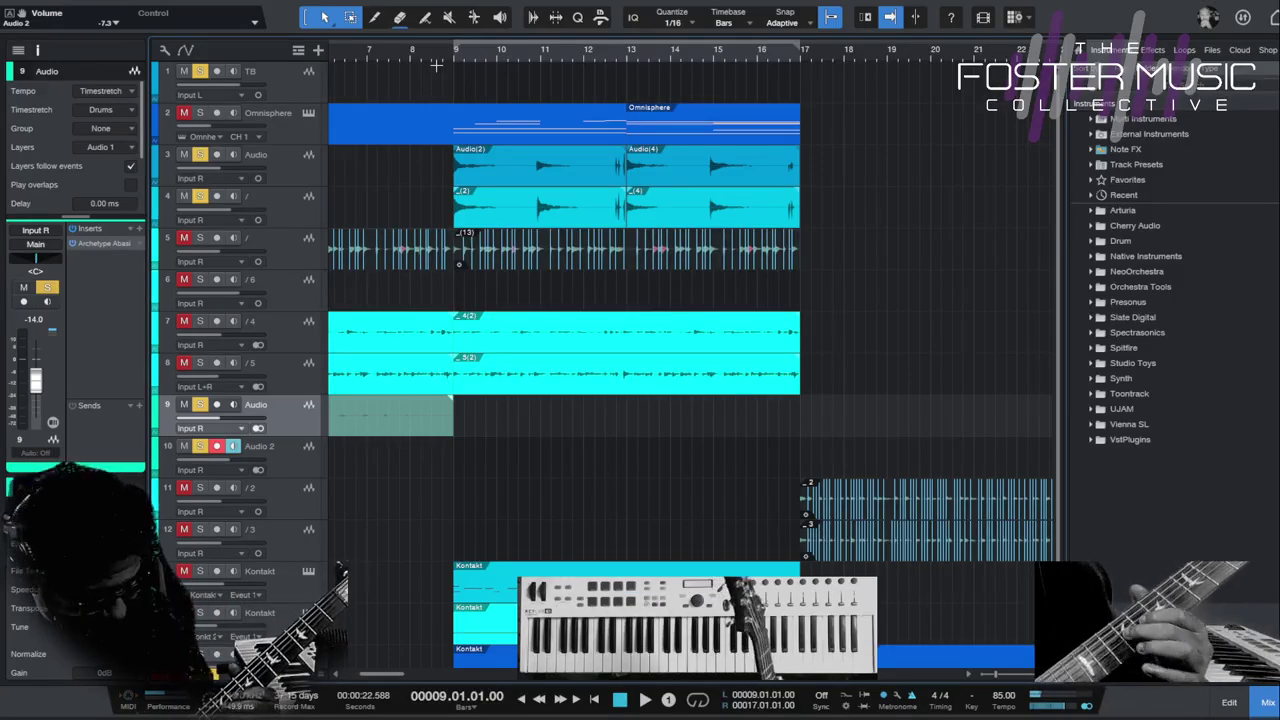
Try several guitar takes on Audio 2 from bar 9, stopping and discarding each one
key("KP_Multiply")
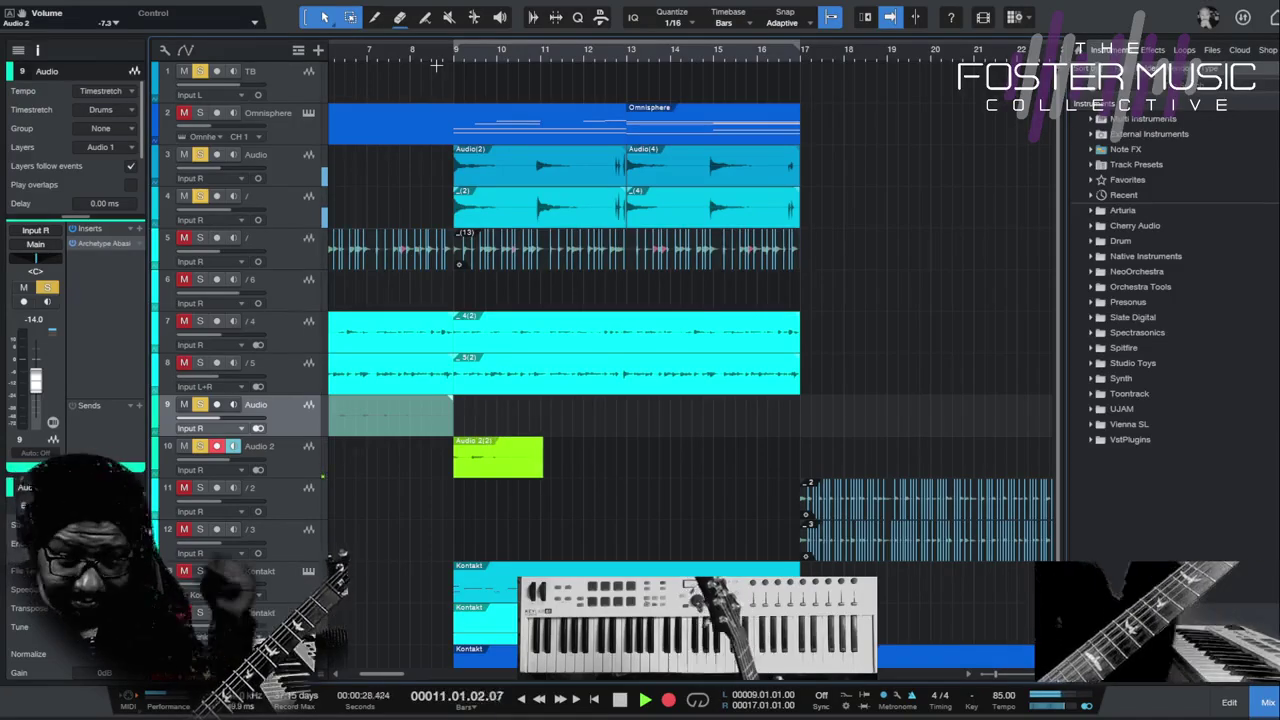
key("space")
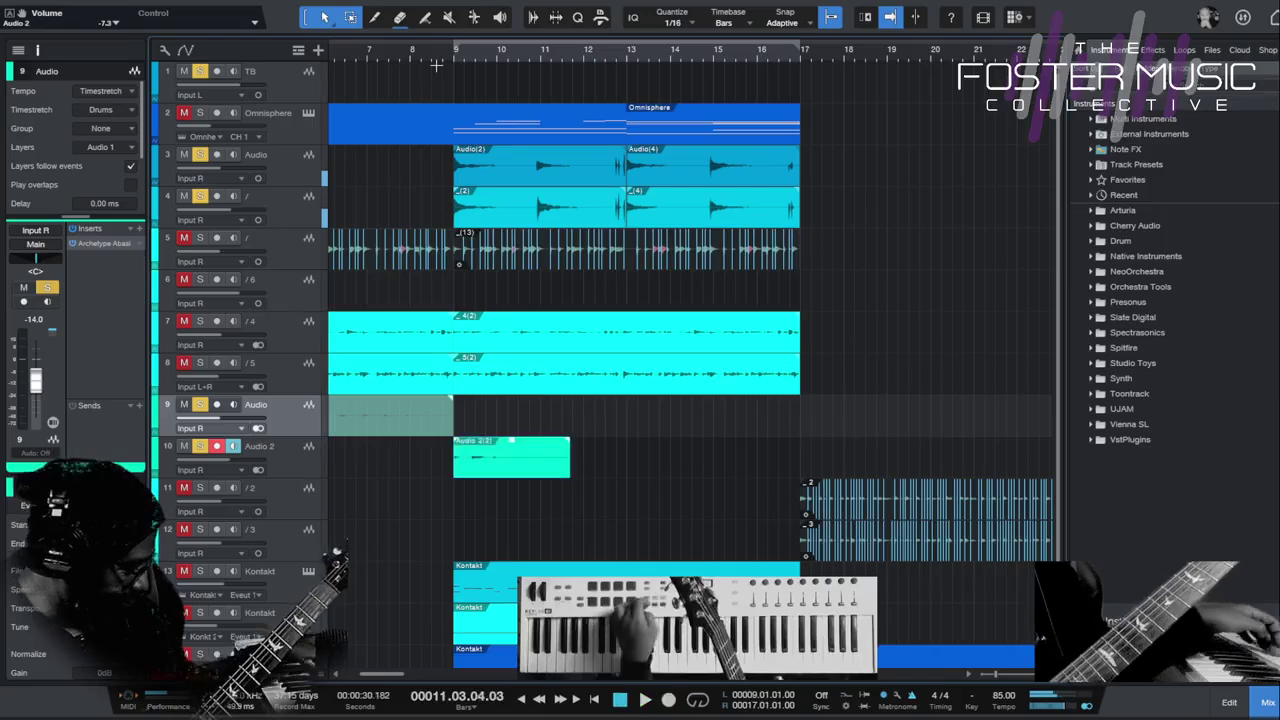
key("ctrl+z")
key("KP_Multiply")
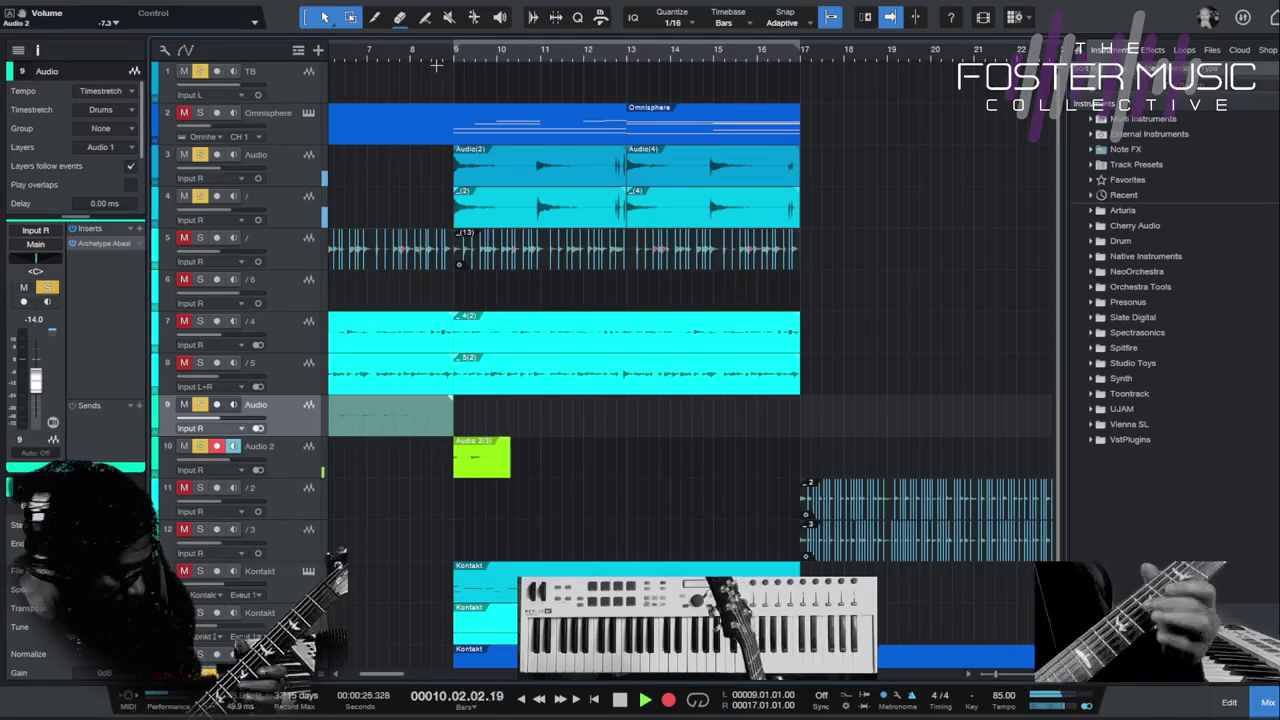
key("space")
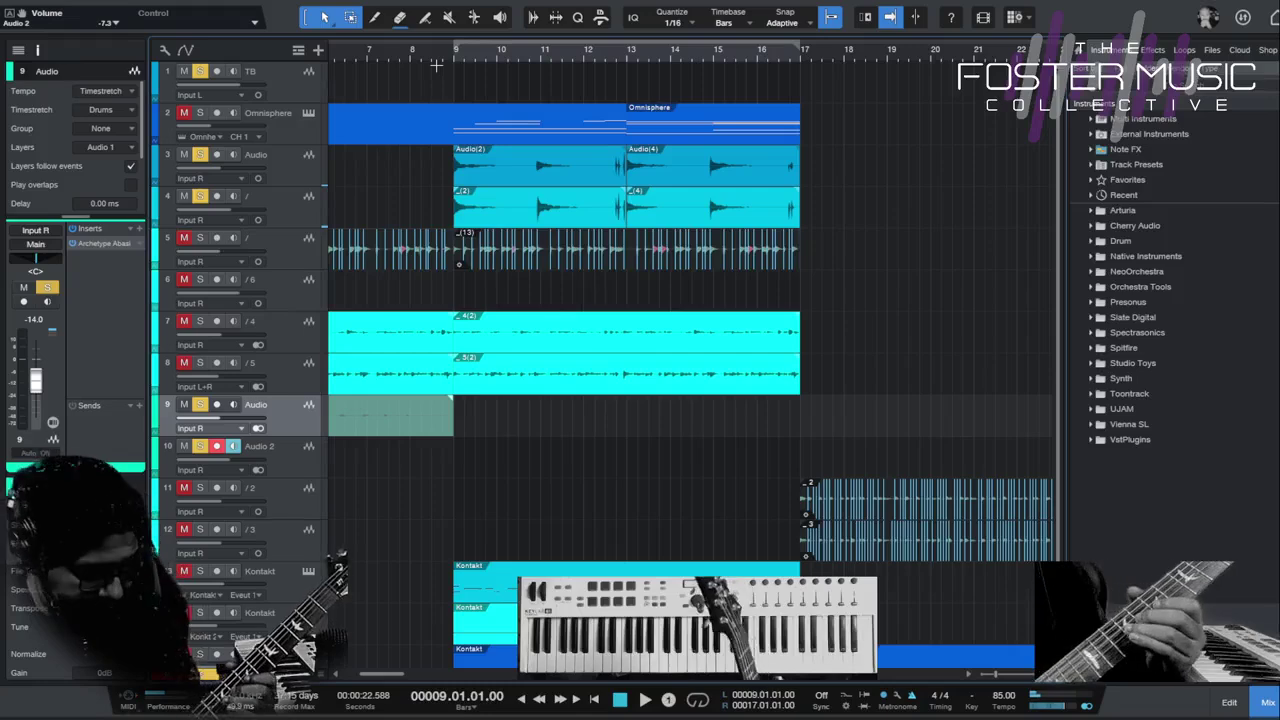
key("KP_Multiply")
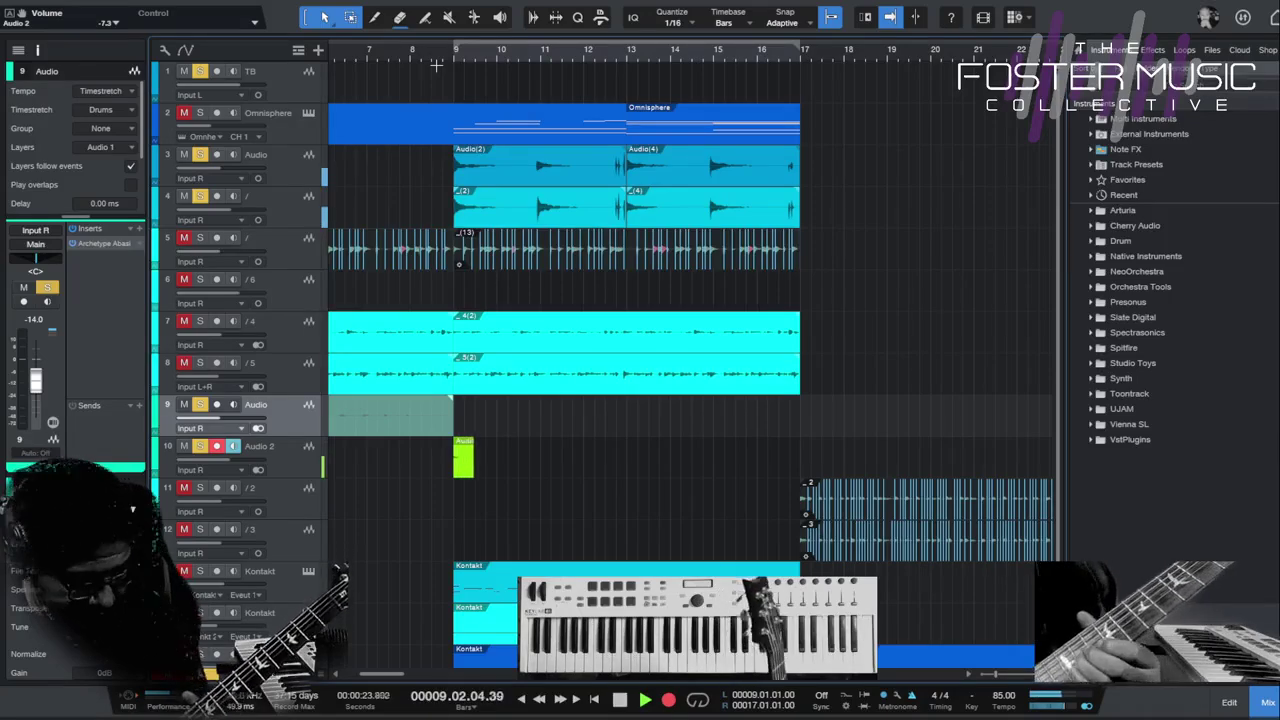
key("space")
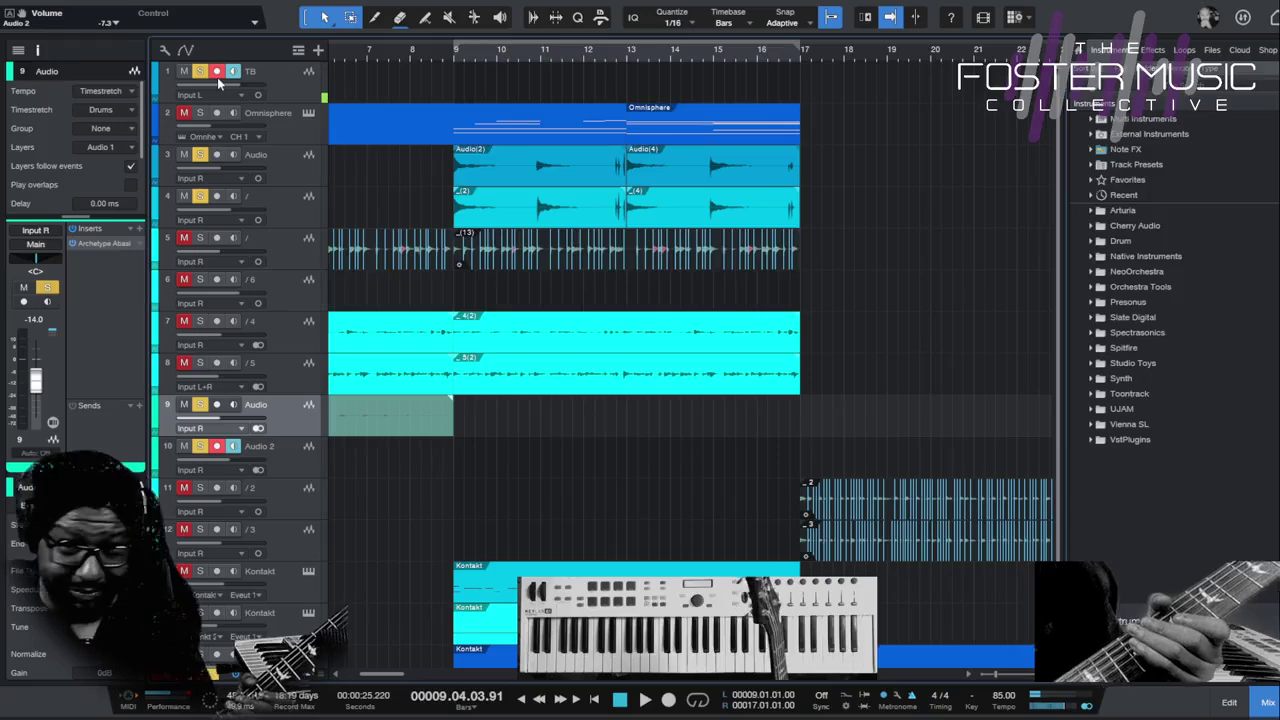
Disarm the TB track again and record the guitar part on Audio 2 from bar 9 to about bar 18
left_click(217, 73)
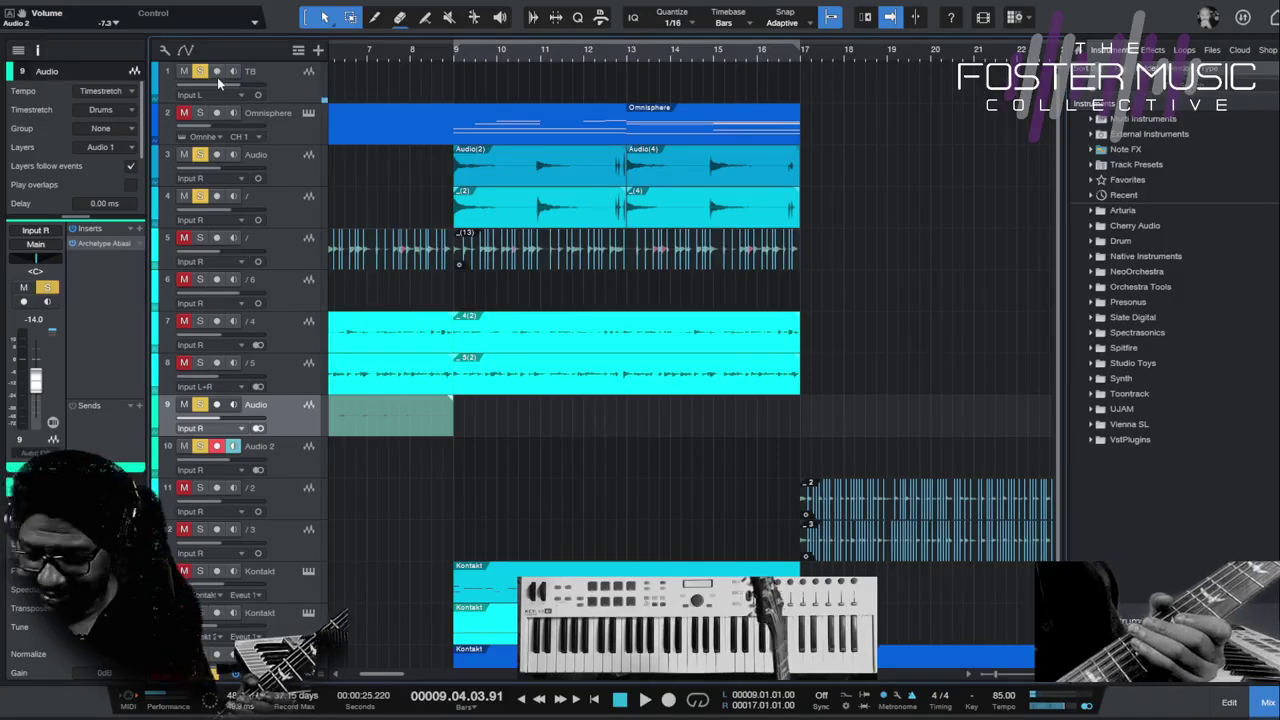
left_click(455, 57)
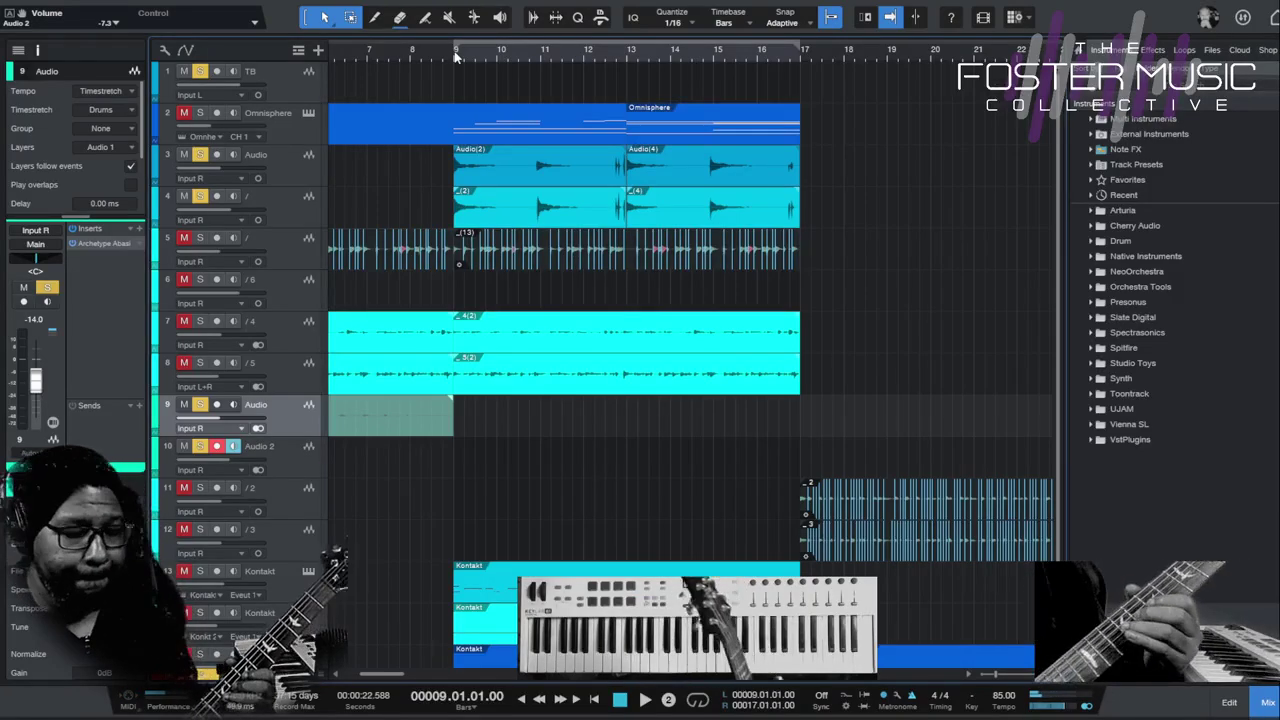
key("KP_Multiply")
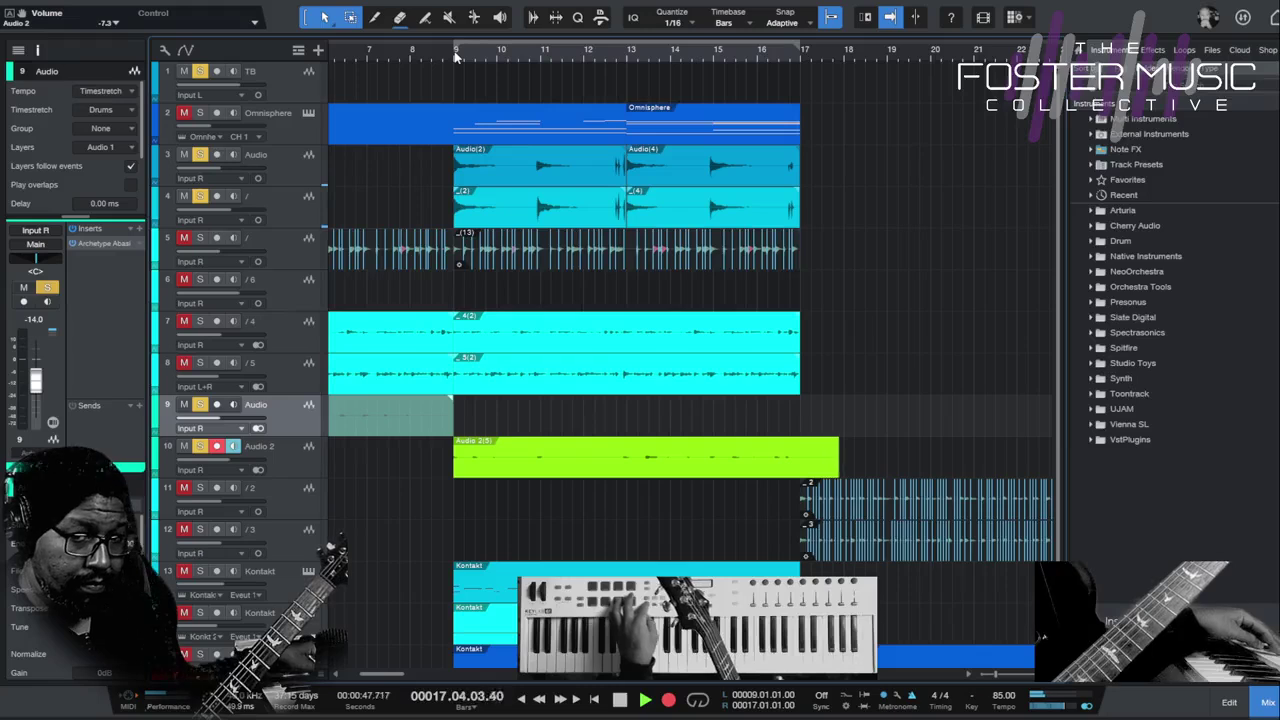
key("space")
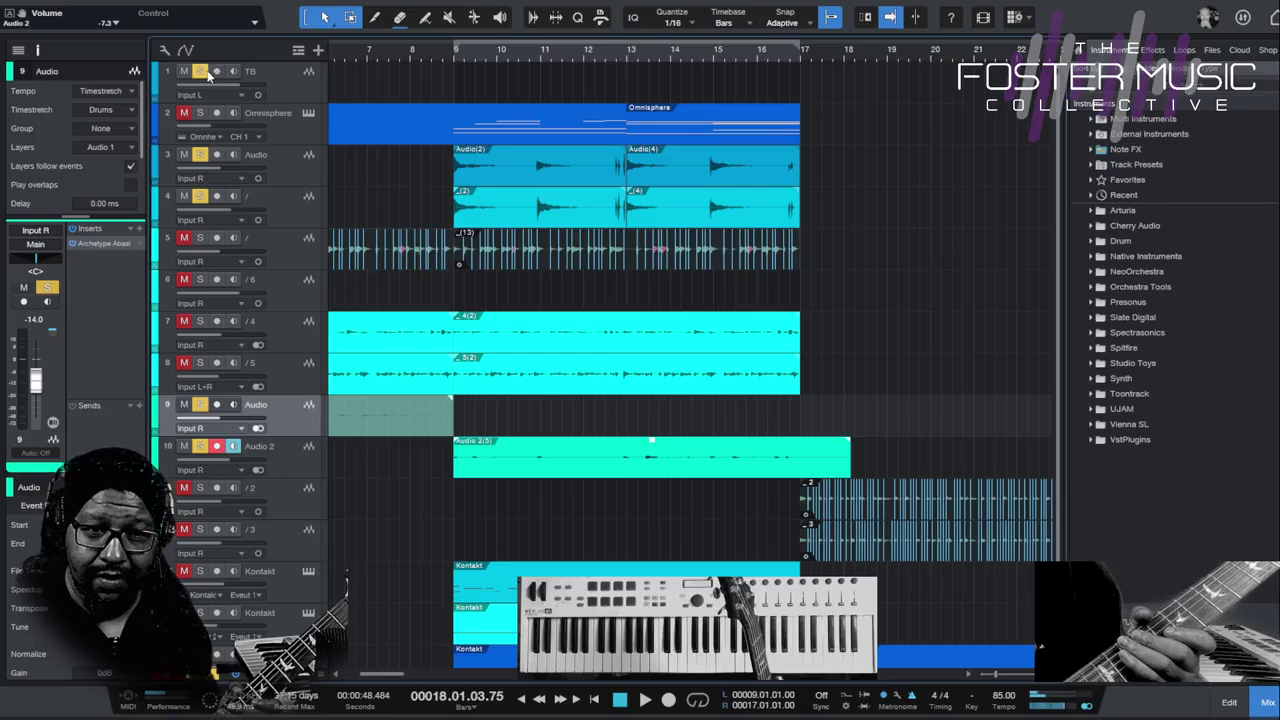
Re-arm the TB track and play back the new Audio 2 take from bar 9 to about bar 17
left_click(217, 72)
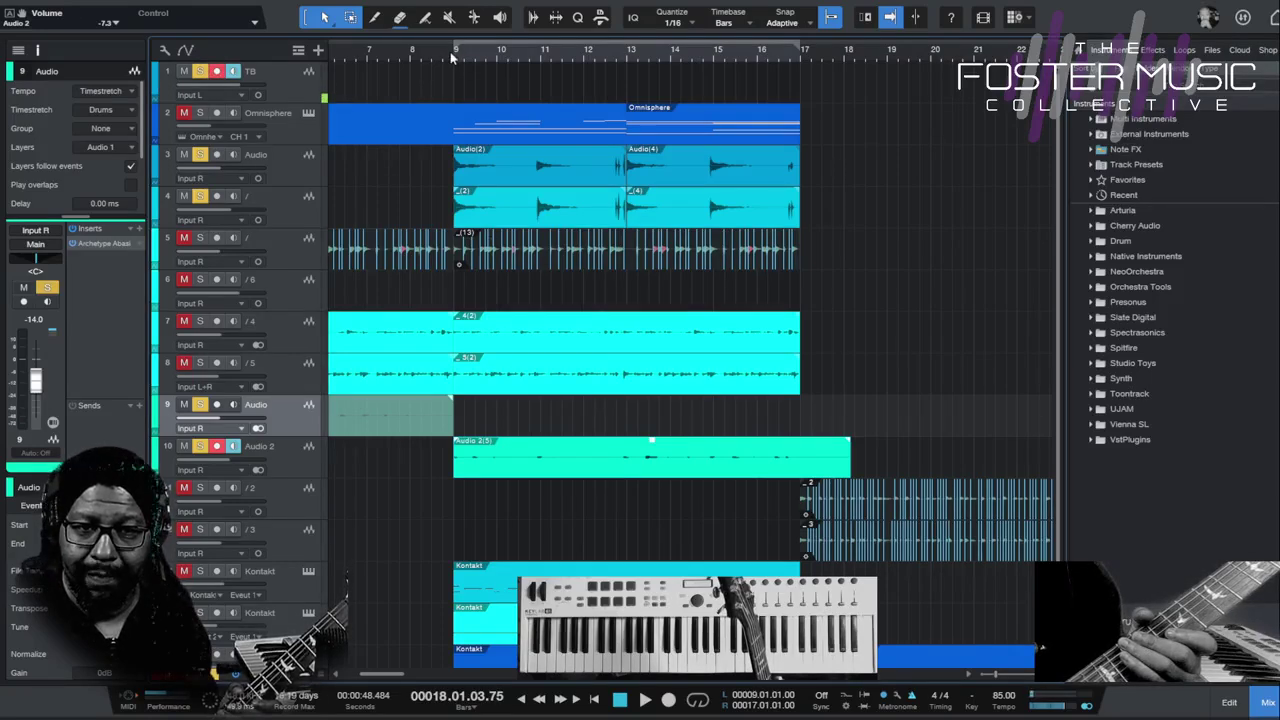
key("space")
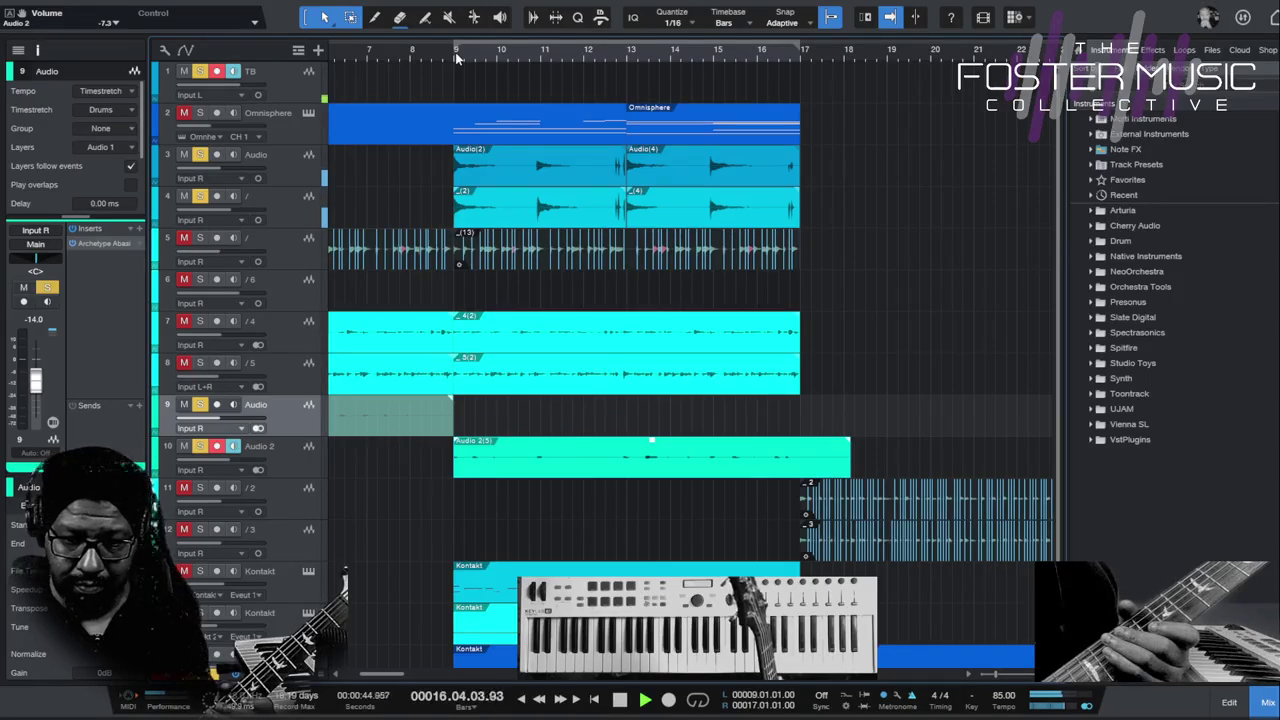
key("space")
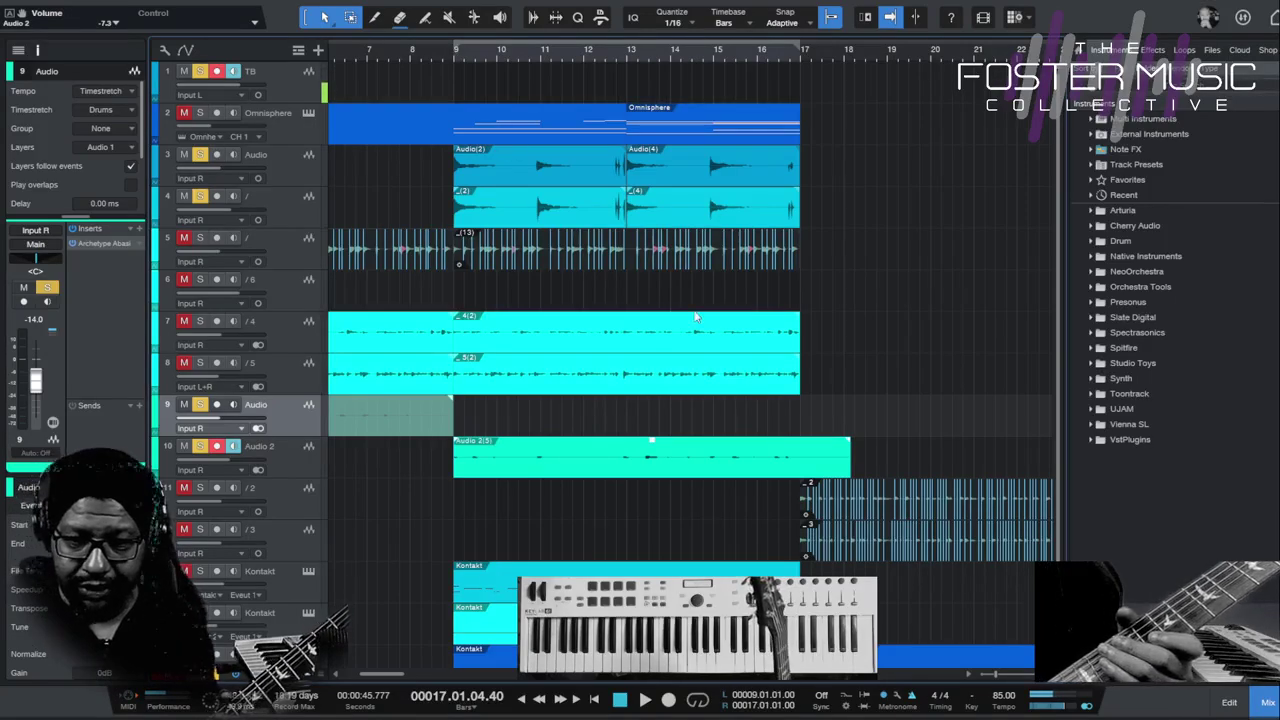
Trim the end of the Audio 2 take to bar 17 and delete the old guitar track 9 (Audio)
left_click_drag(848, 466, 797, 471)
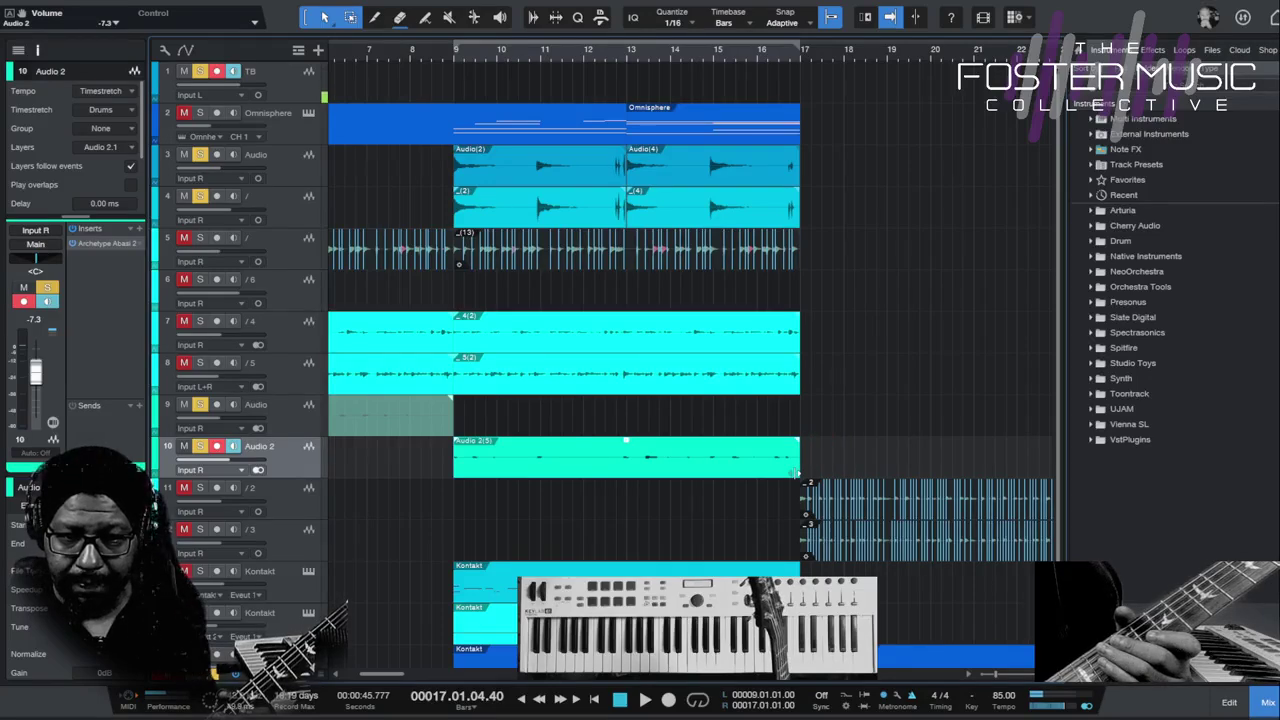
left_click(389, 430)
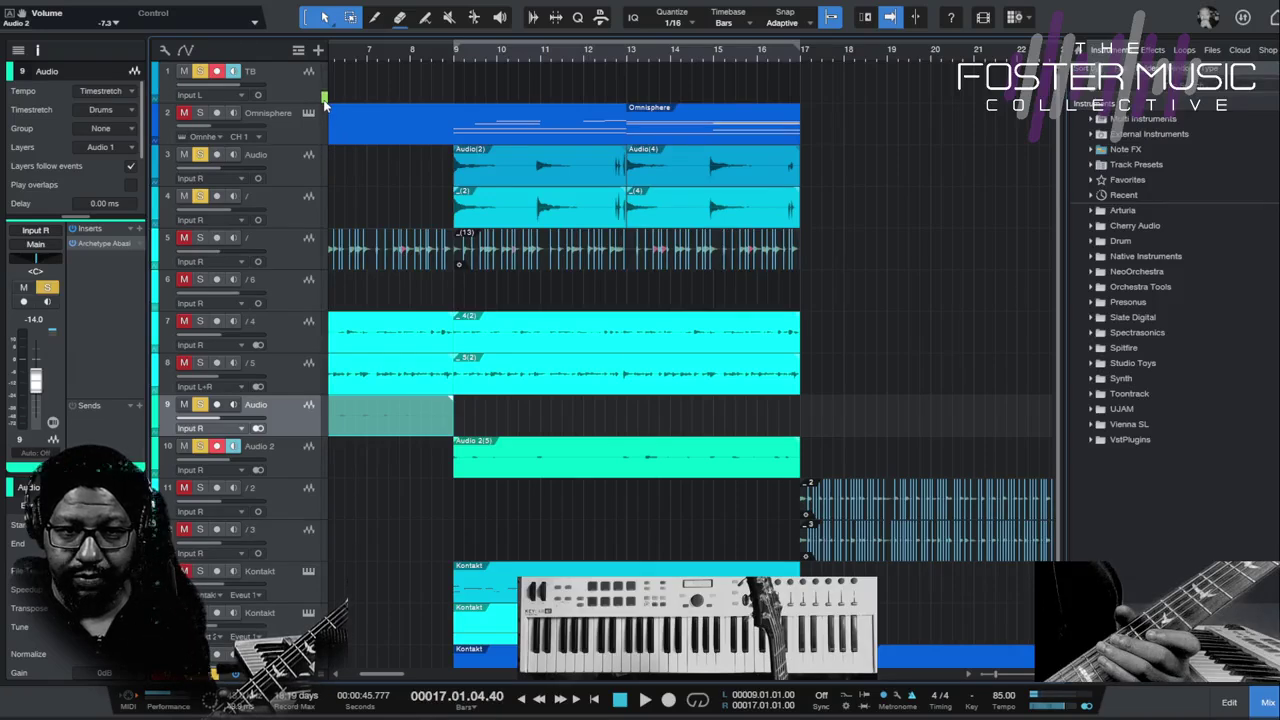
key("Delete")
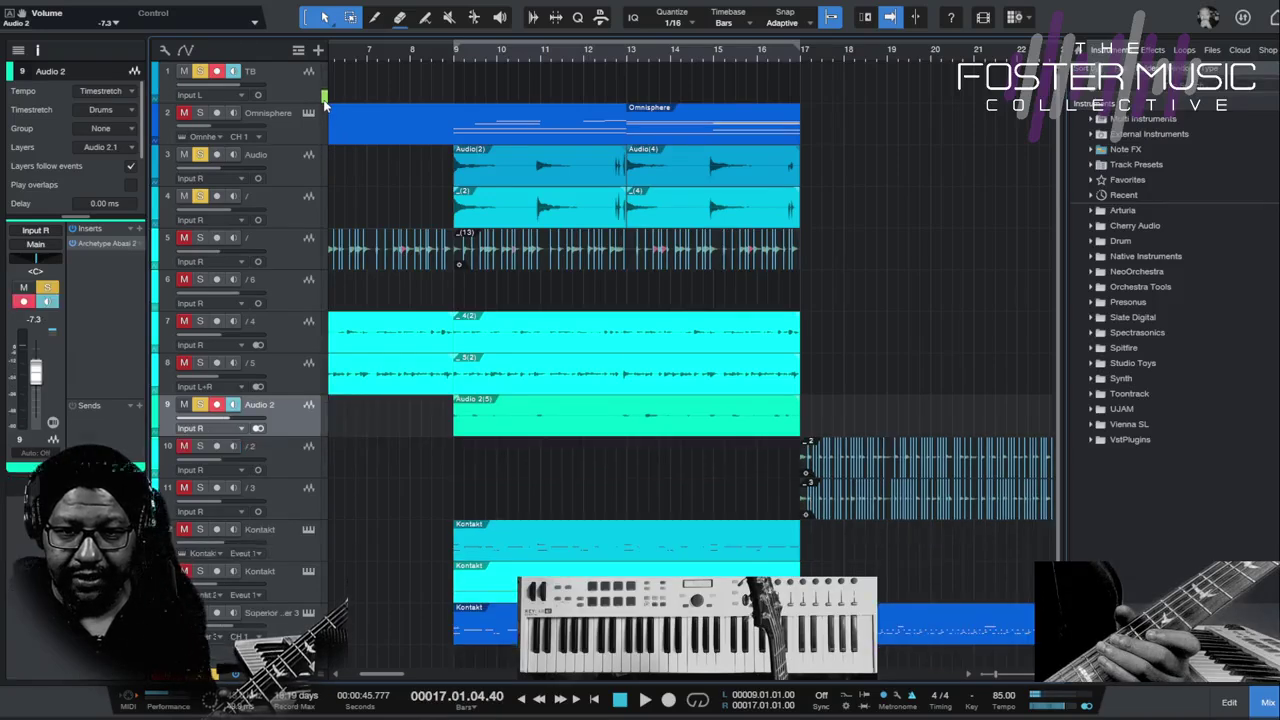
Copy the trimmed Audio 2 event and paste it at bar 1 on the same track
left_click(588, 437)
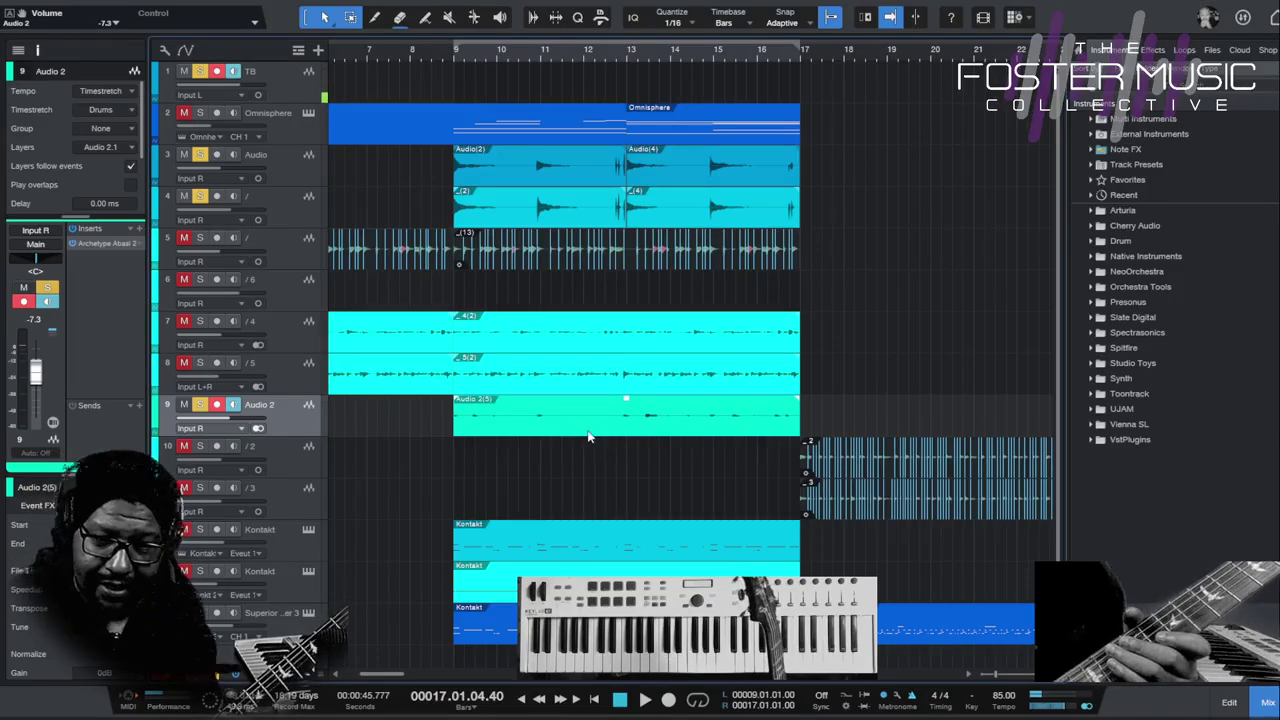
left_click_drag(372, 676, 323, 680)
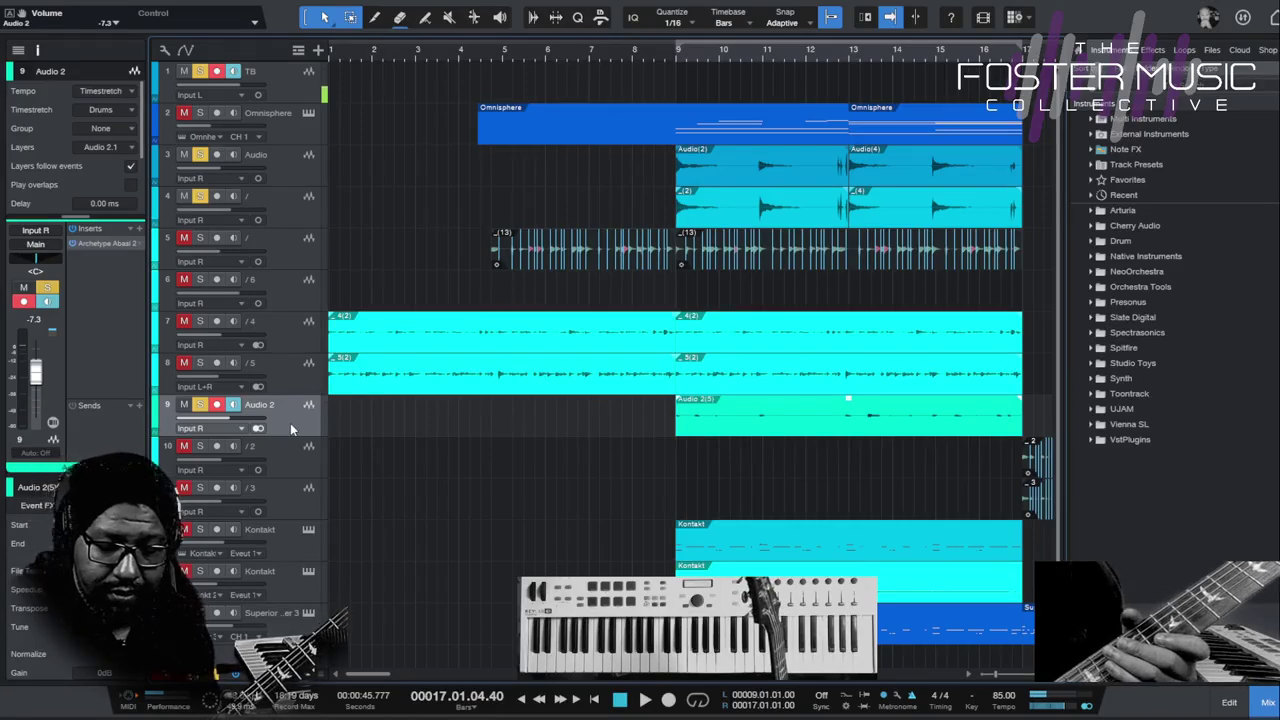
key("KP_Multiply")
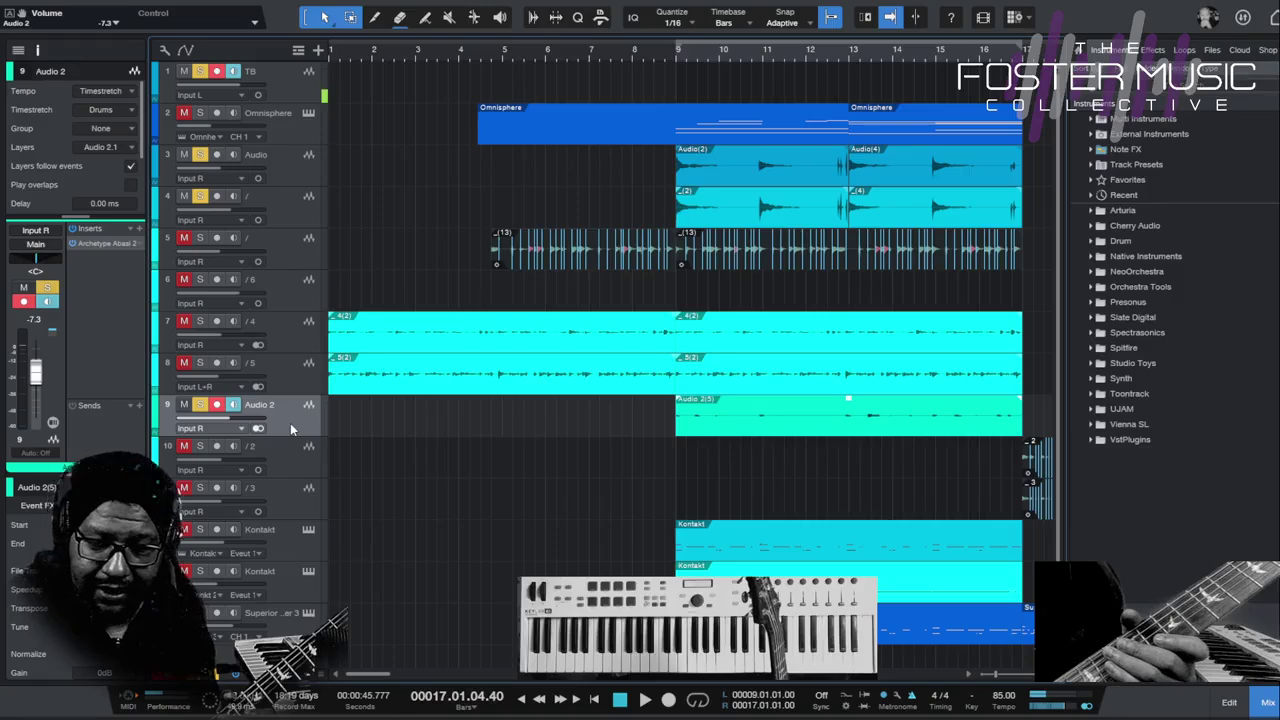
key("KP_Decimal")
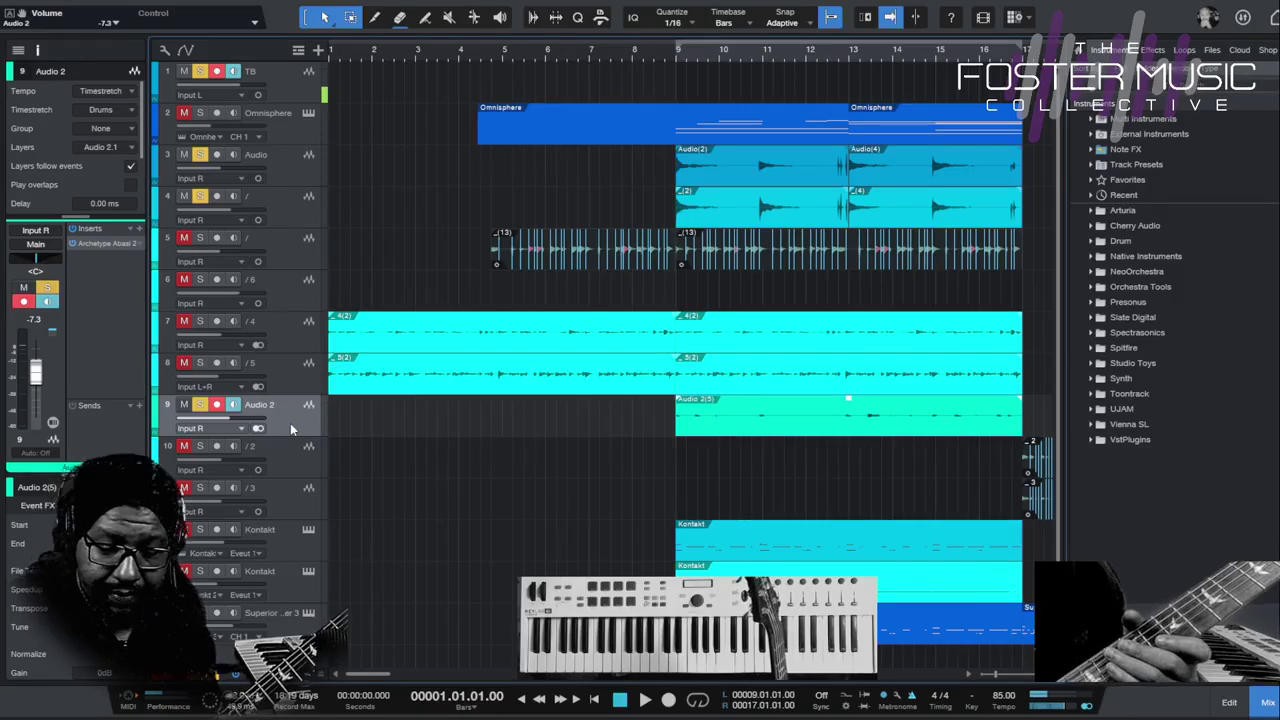
key("ctrl+z")
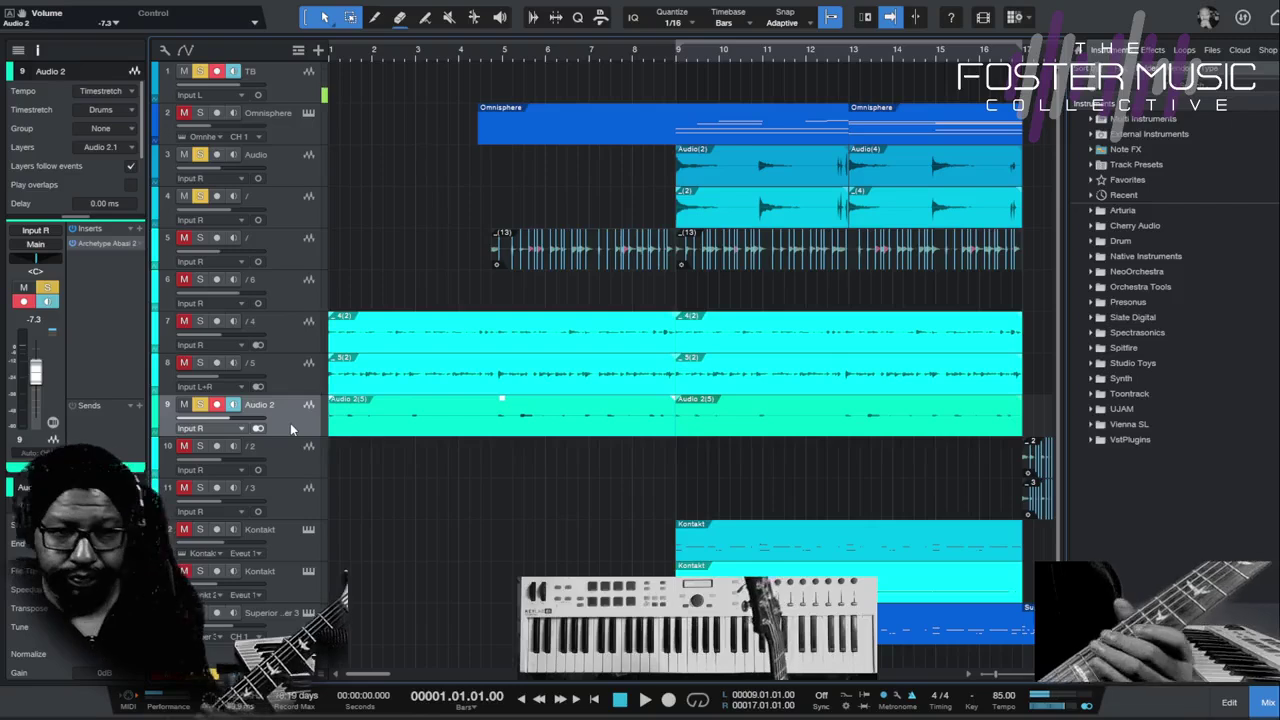
Solo tracks 7 and 8 and play the layered guitar parts with Audio 2 from bar 1
left_click(200, 321)
left_click(200, 362)
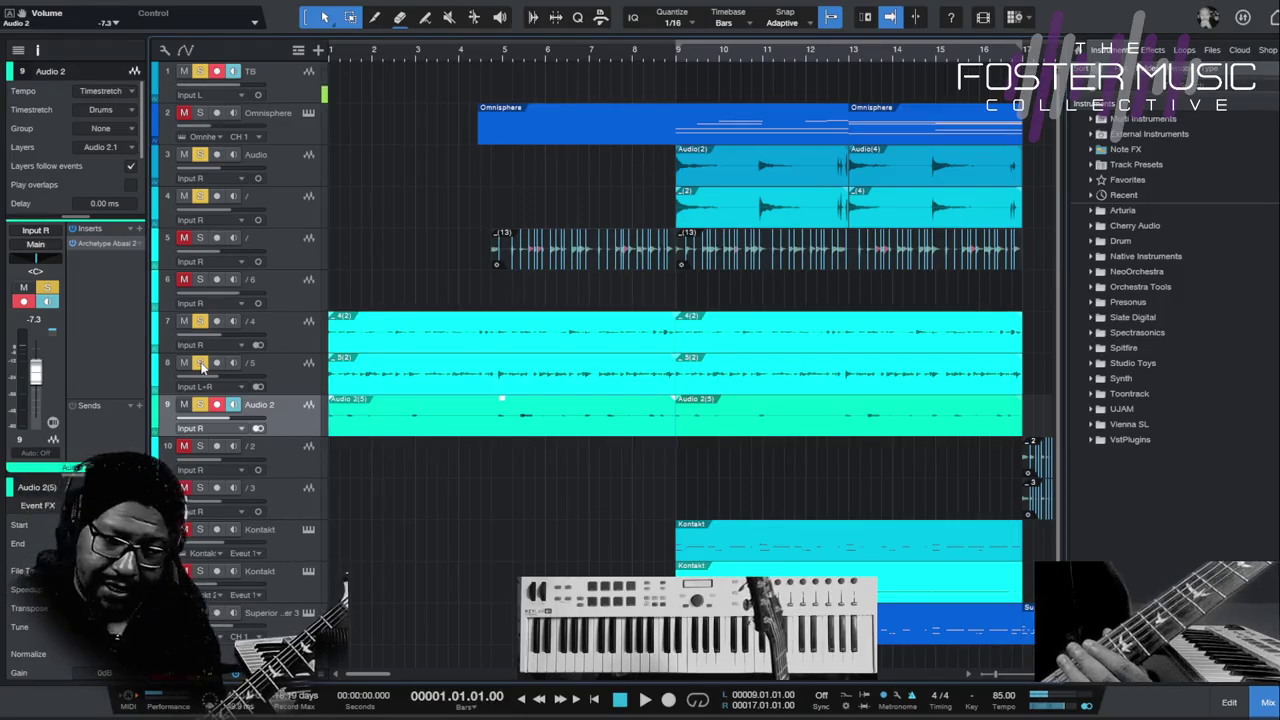
key("space")
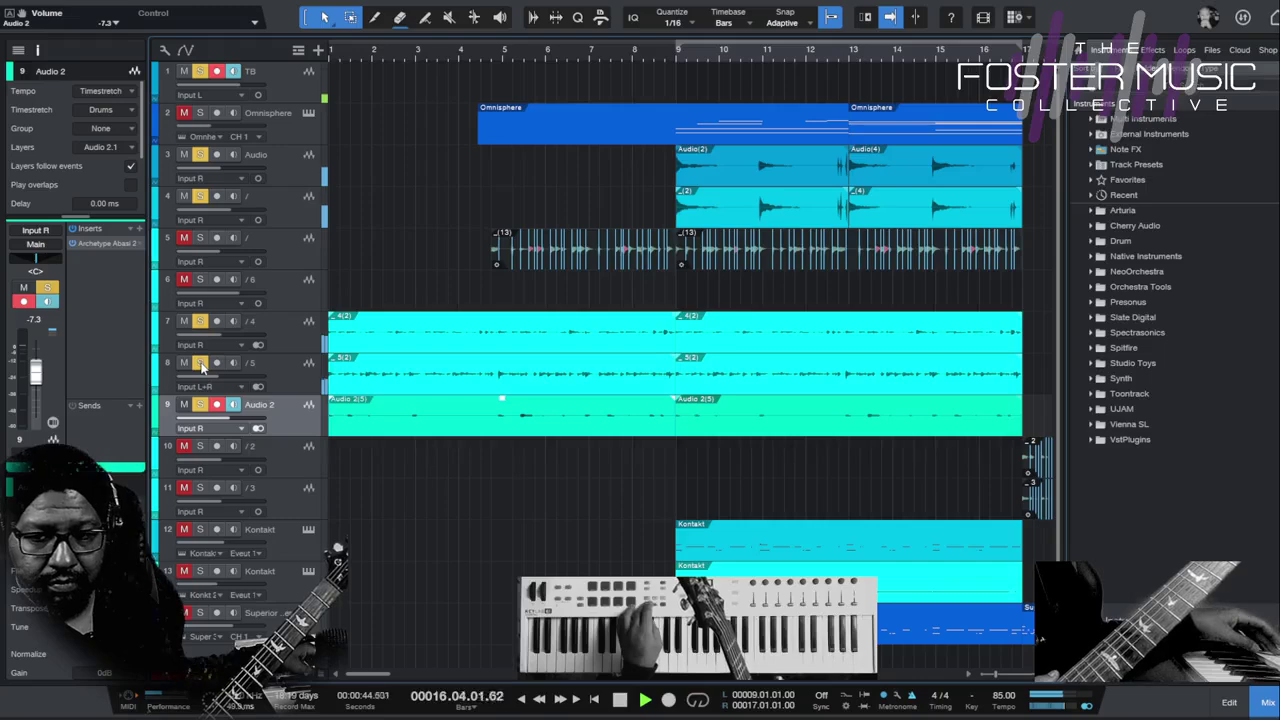
Stop the layered guitar playback, then briefly resume it from bar 16 to bar 17
key("space")
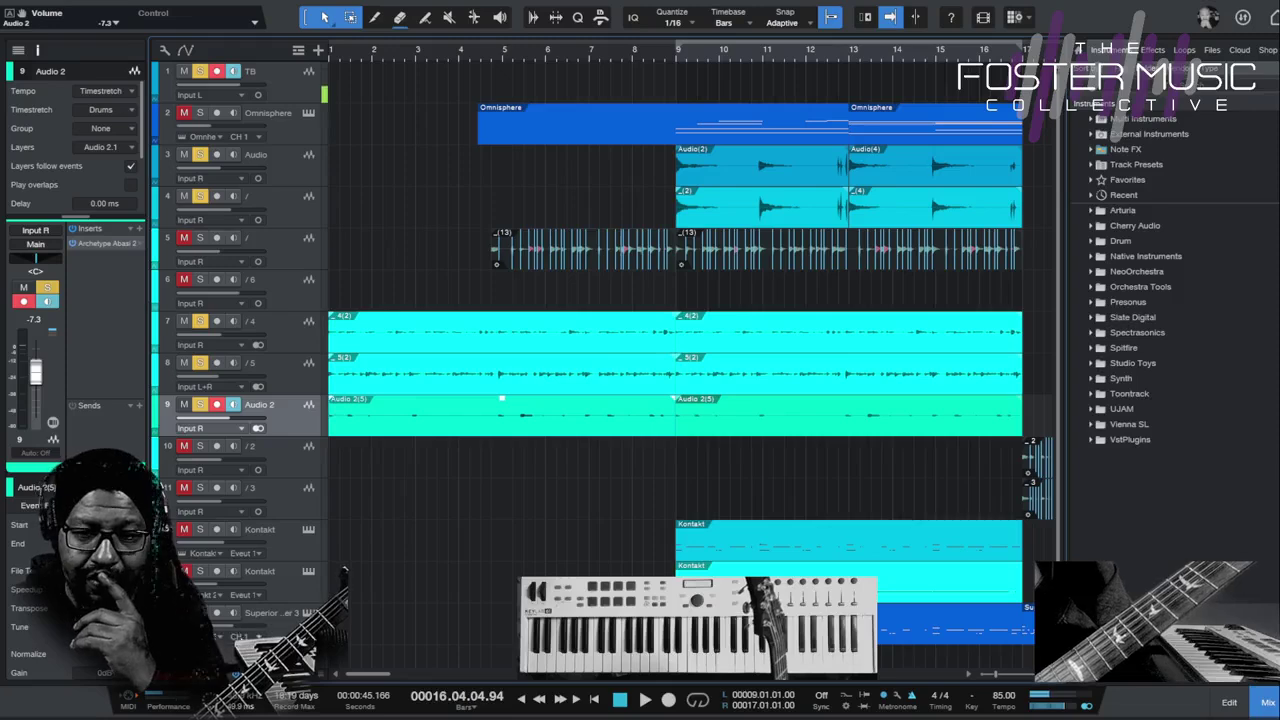
mouse_move(368, 676)
left_mouse_down()
mouse_move(380, 678)
mouse_move(368, 676)
left_mouse_up()
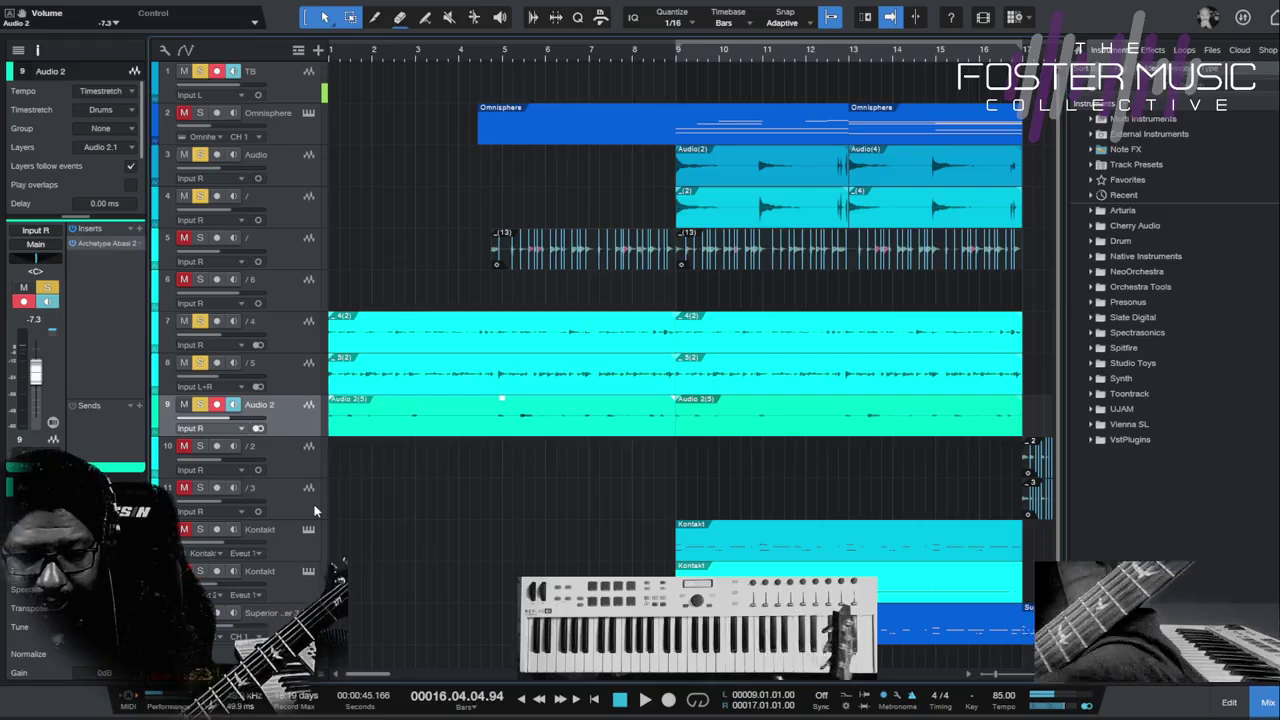
key("space")
key("space")
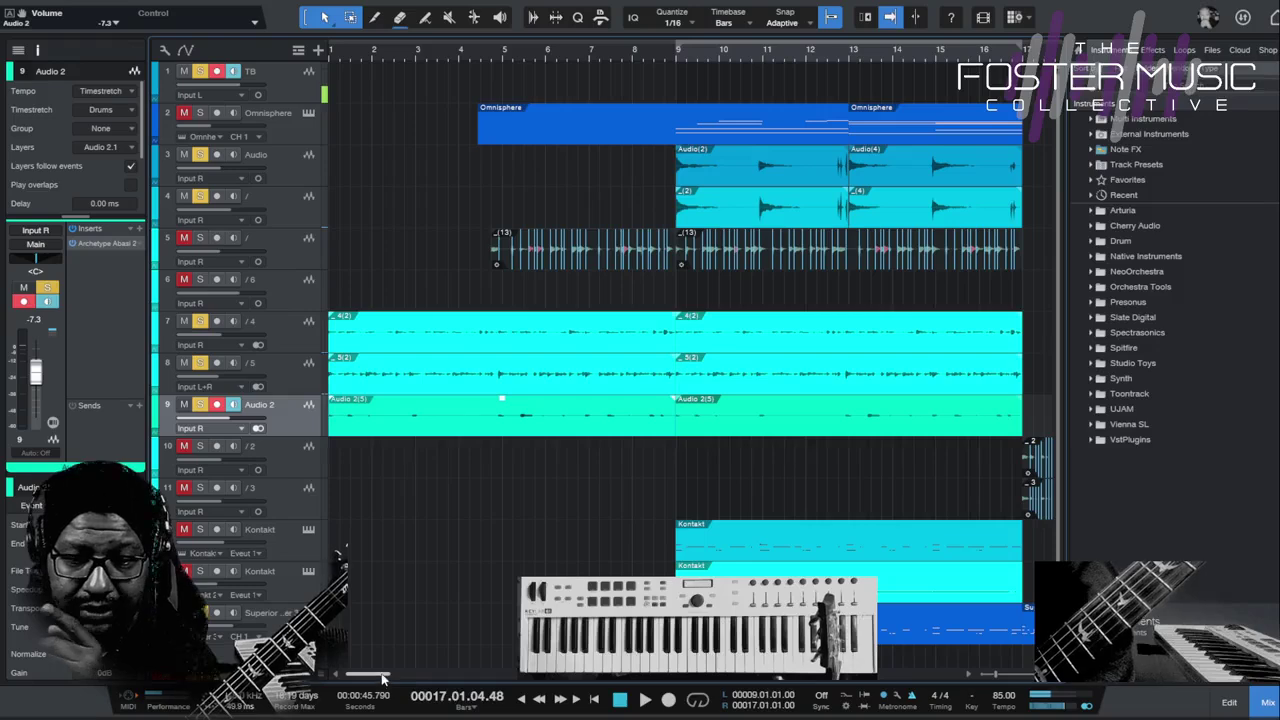
Balance the guitar layers by setting the Ld. Gtr. Bus to -5.2 dB and lowering Audio 2 to -8.1 dB
left_click(298, 341)
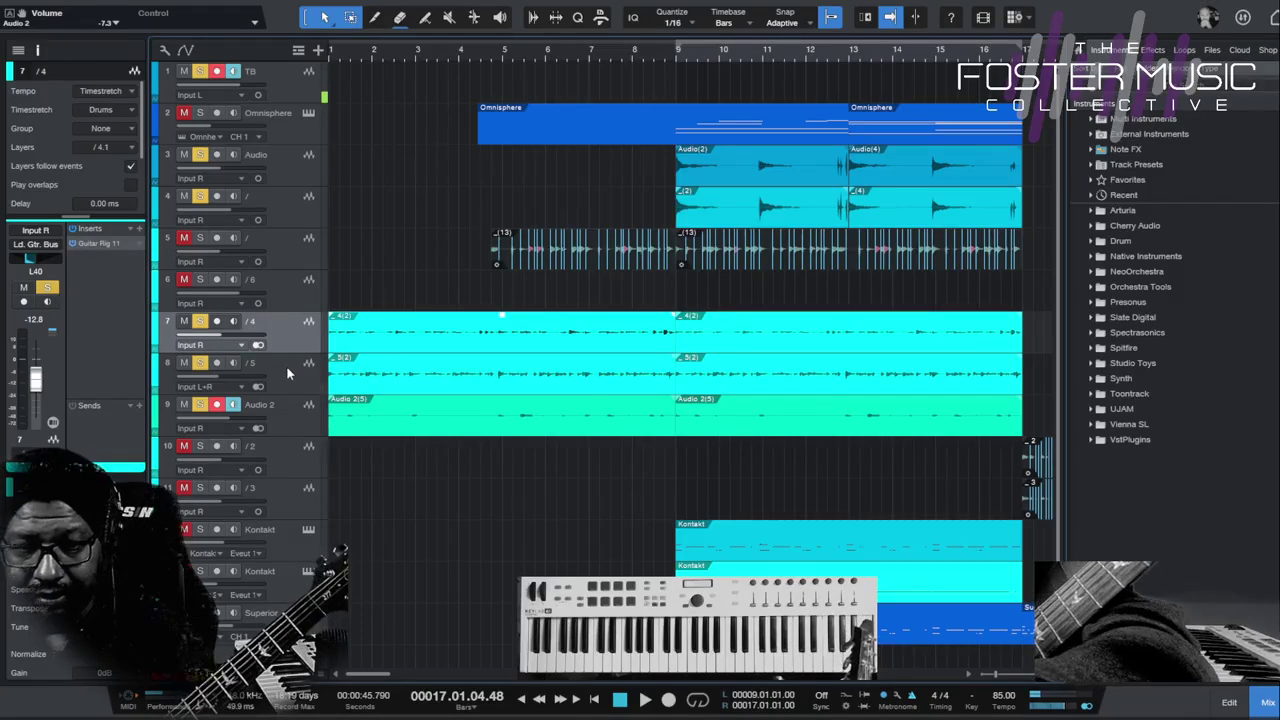
left_click(286, 365, "shift")
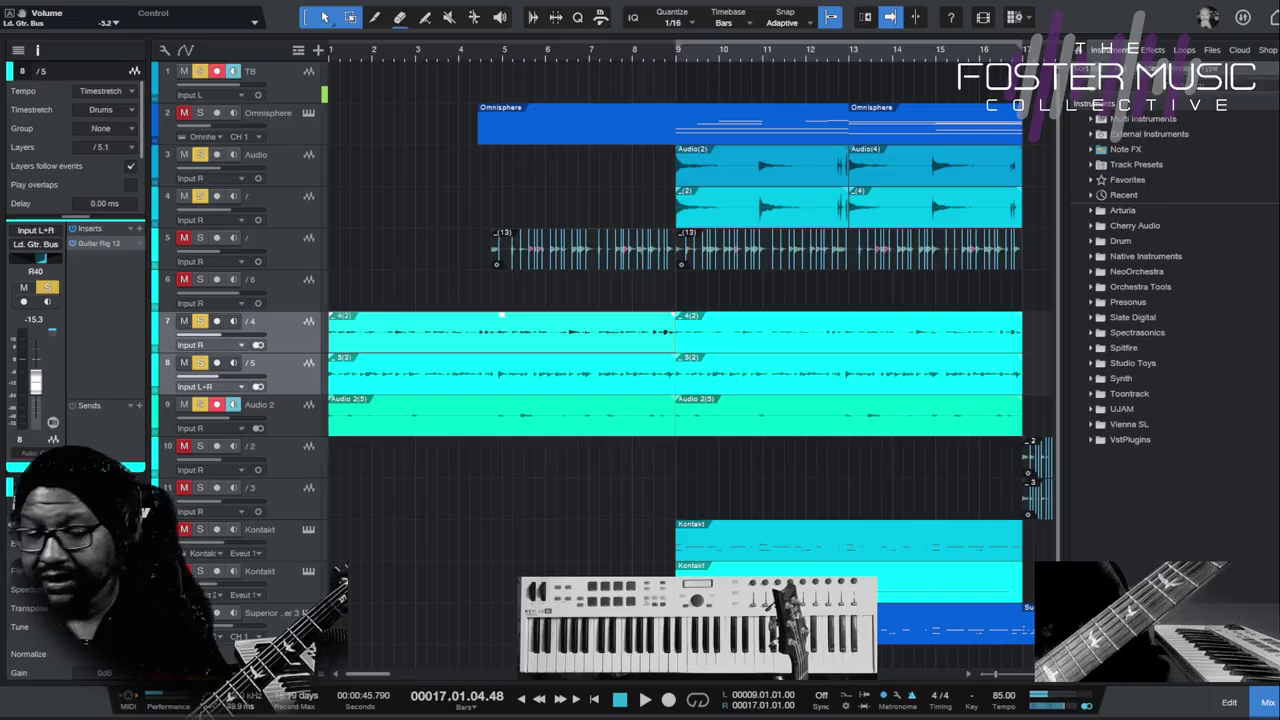
left_click(290, 406)
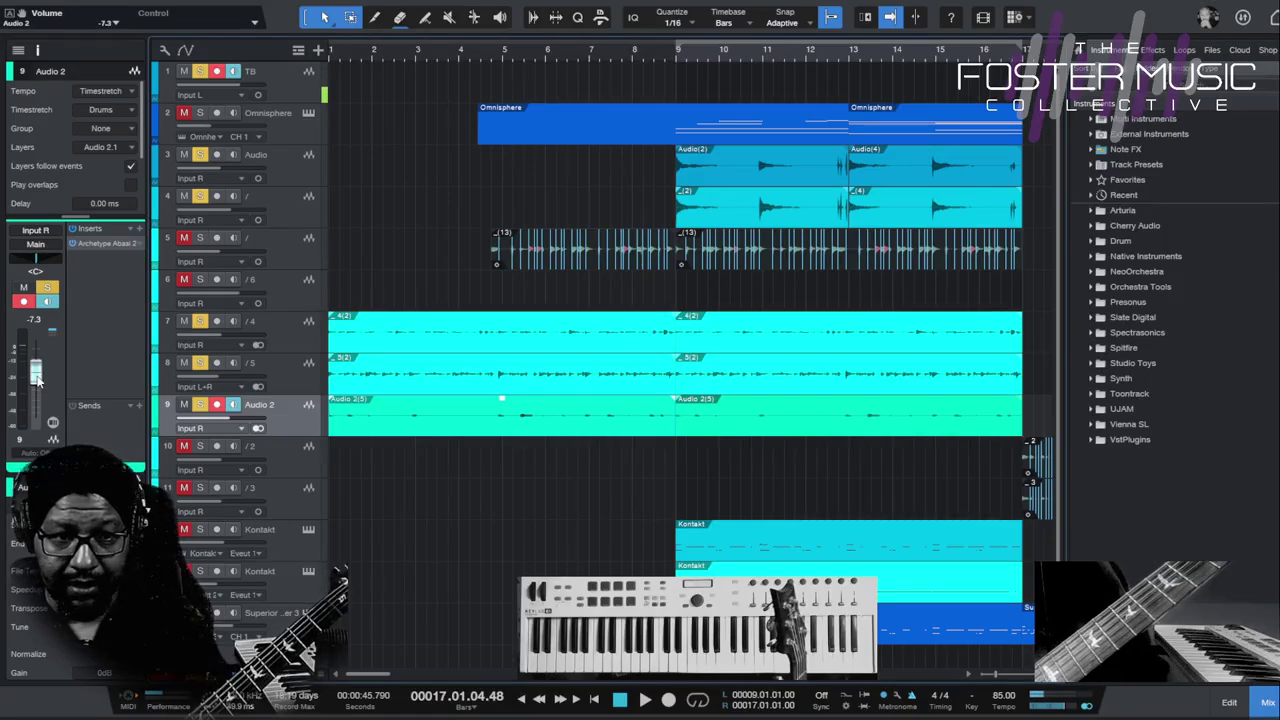
scroll(37, 378, "down", 2)
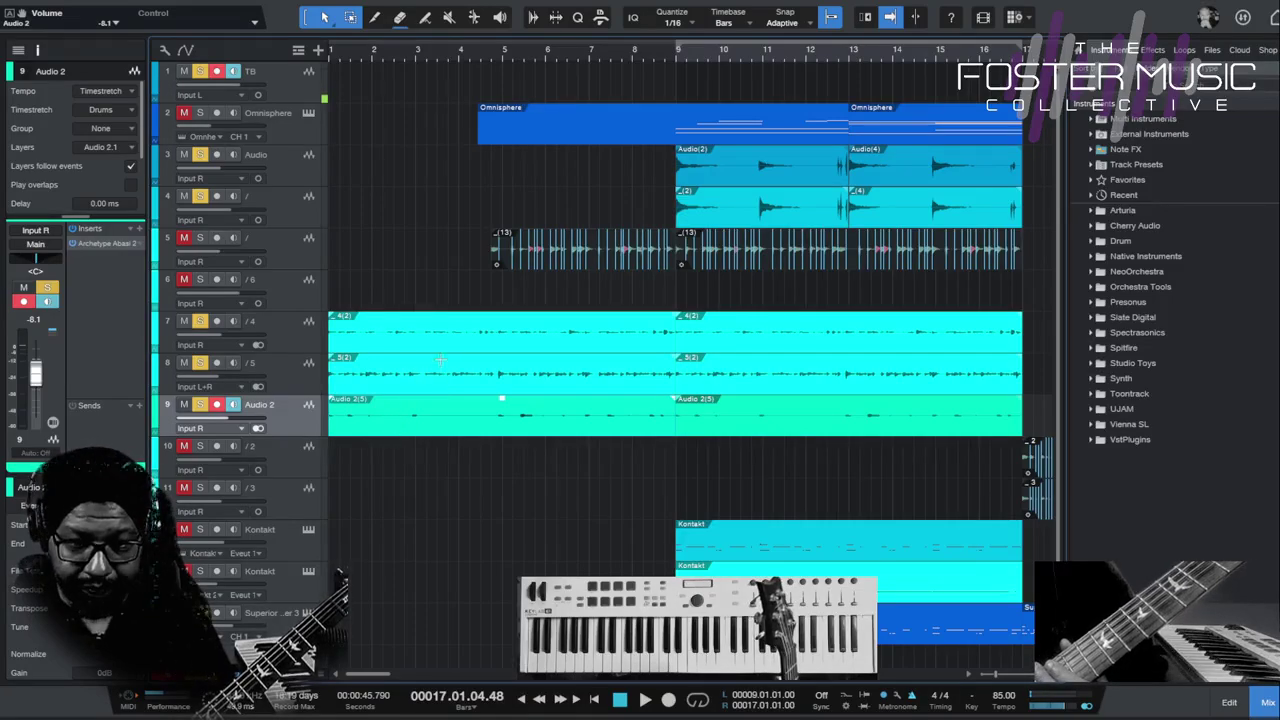
Mute the Audio 2 event at bar 1 and solo tracks 13 and 14, then test playback and return to the song start
left_click(496, 418)
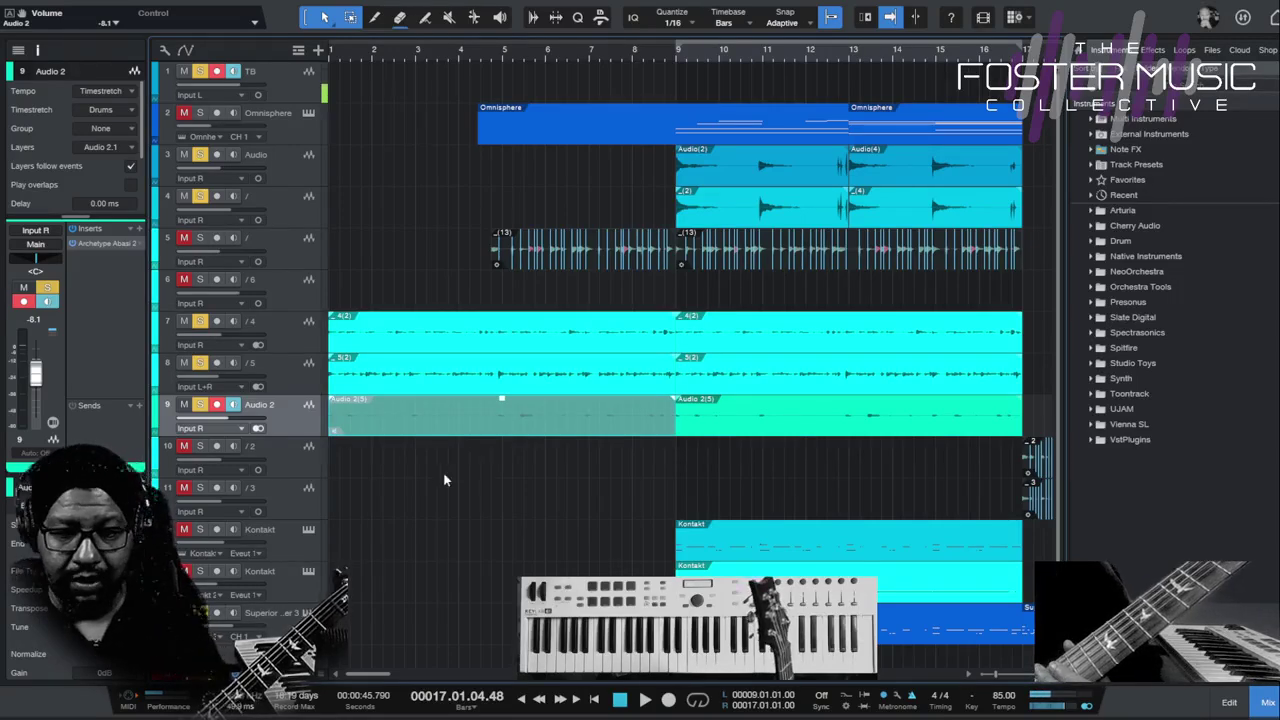
left_click(201, 572)
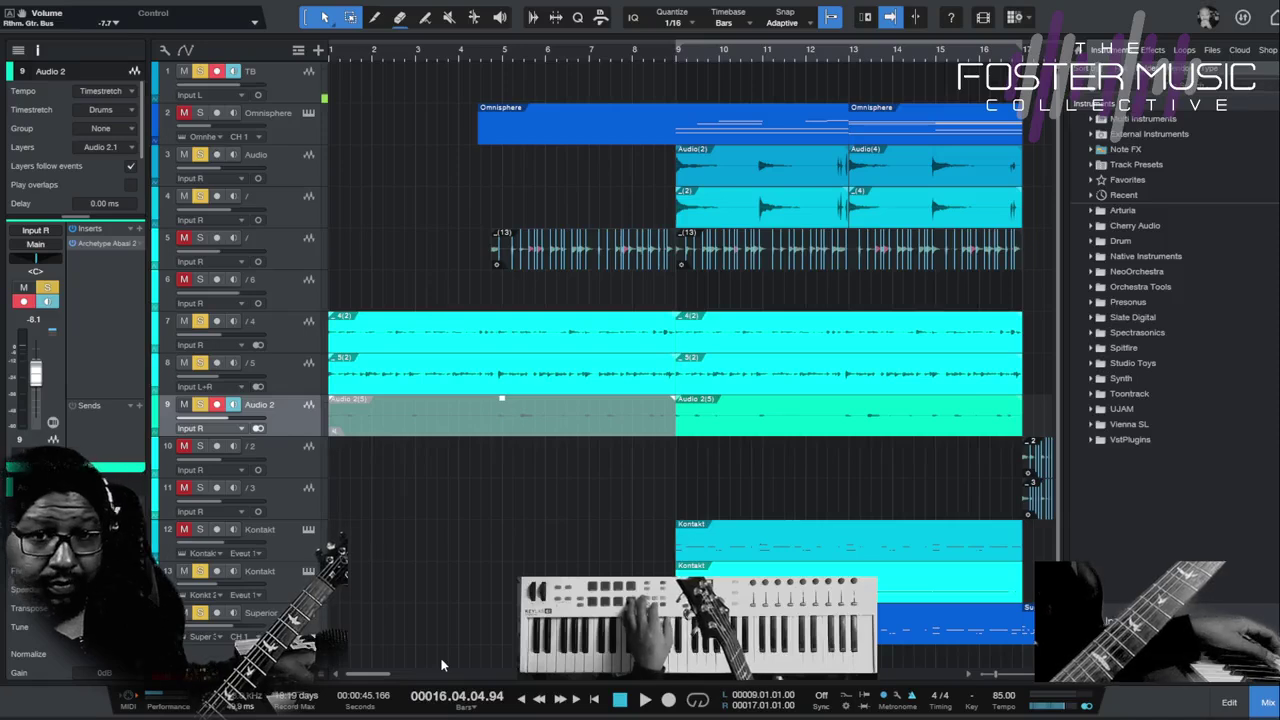
key("space")
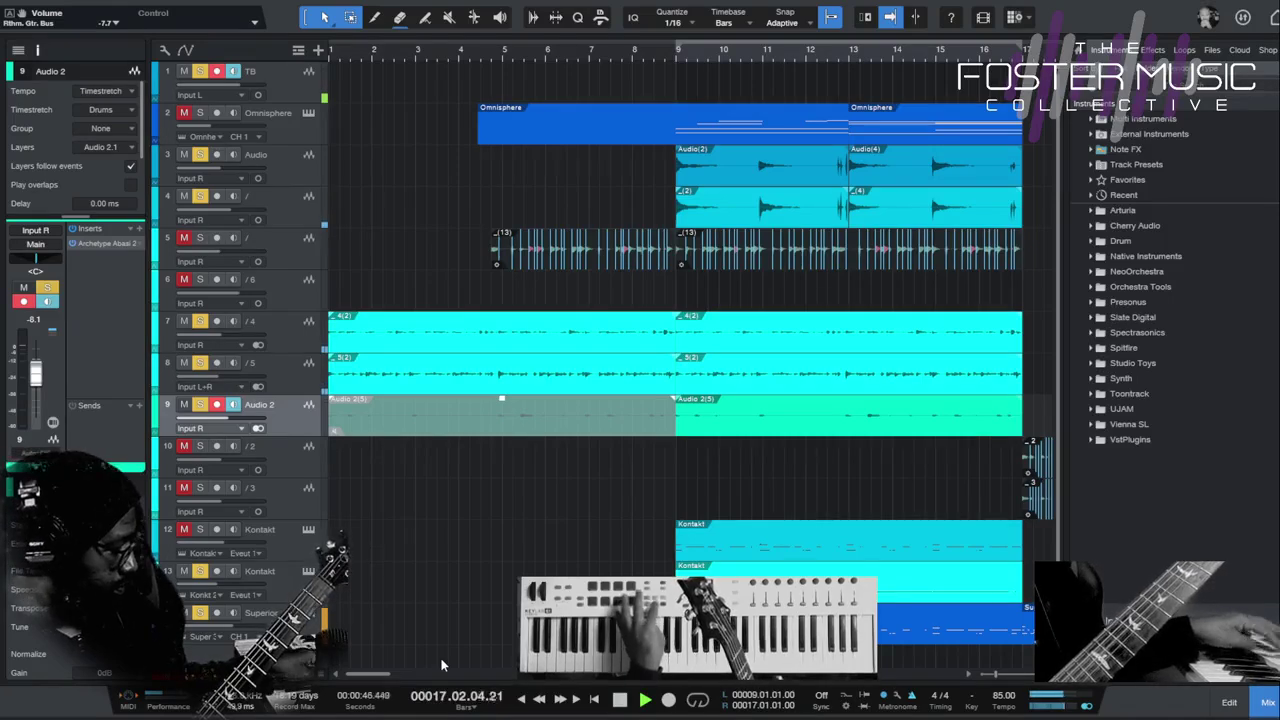
key("space")
key("Home")
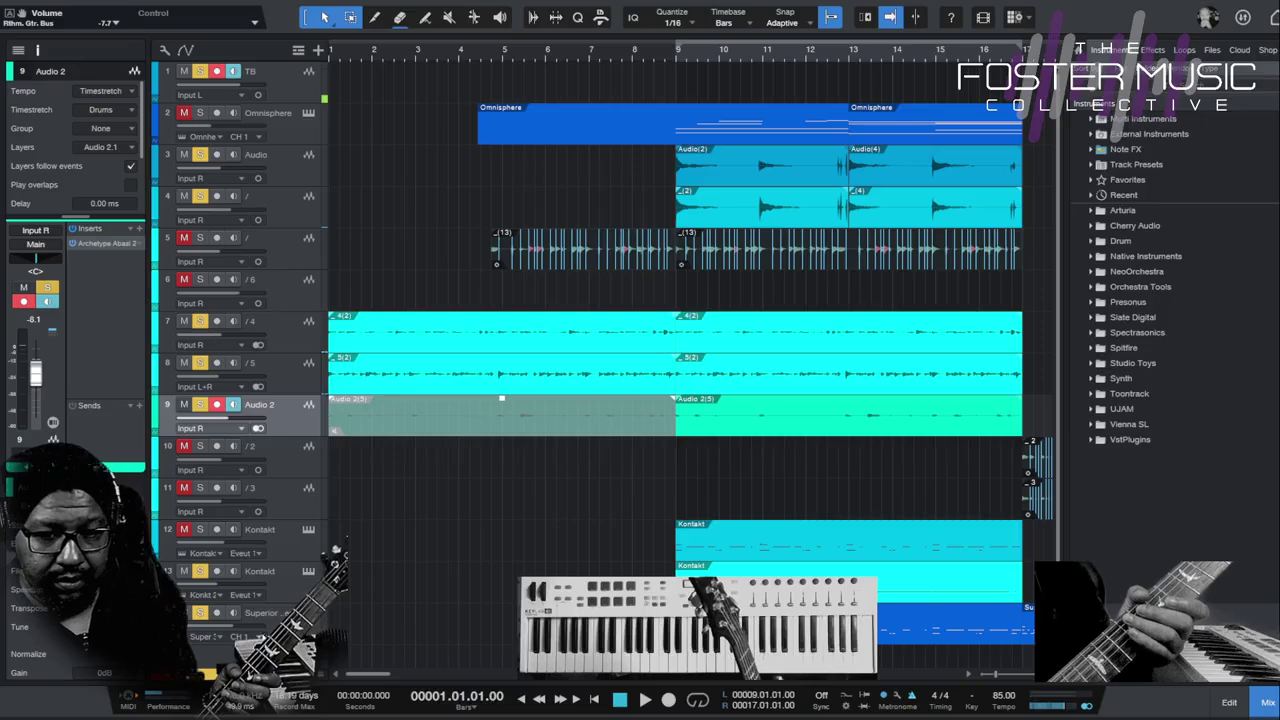
Move the events on tracks 10, 11 and Superior Drummer 3 from bar 17 to bar 25
left_click(268, 614)
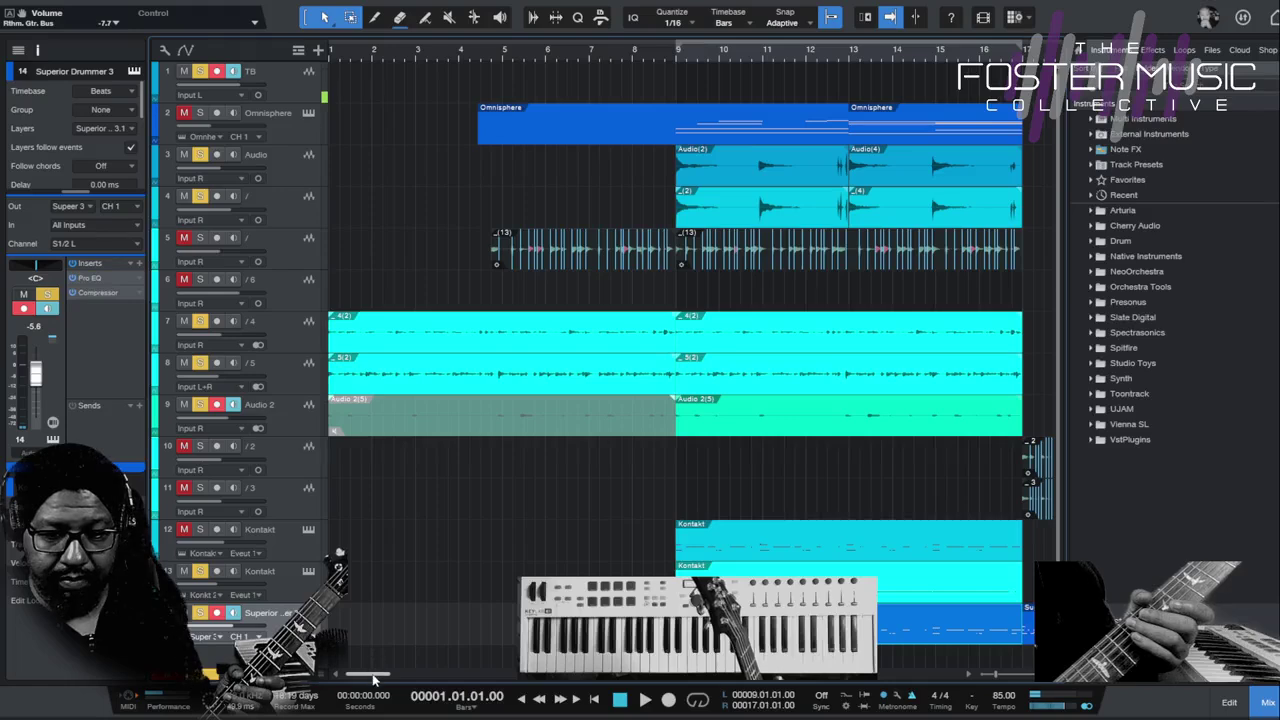
scroll(372, 660, "right", 5)
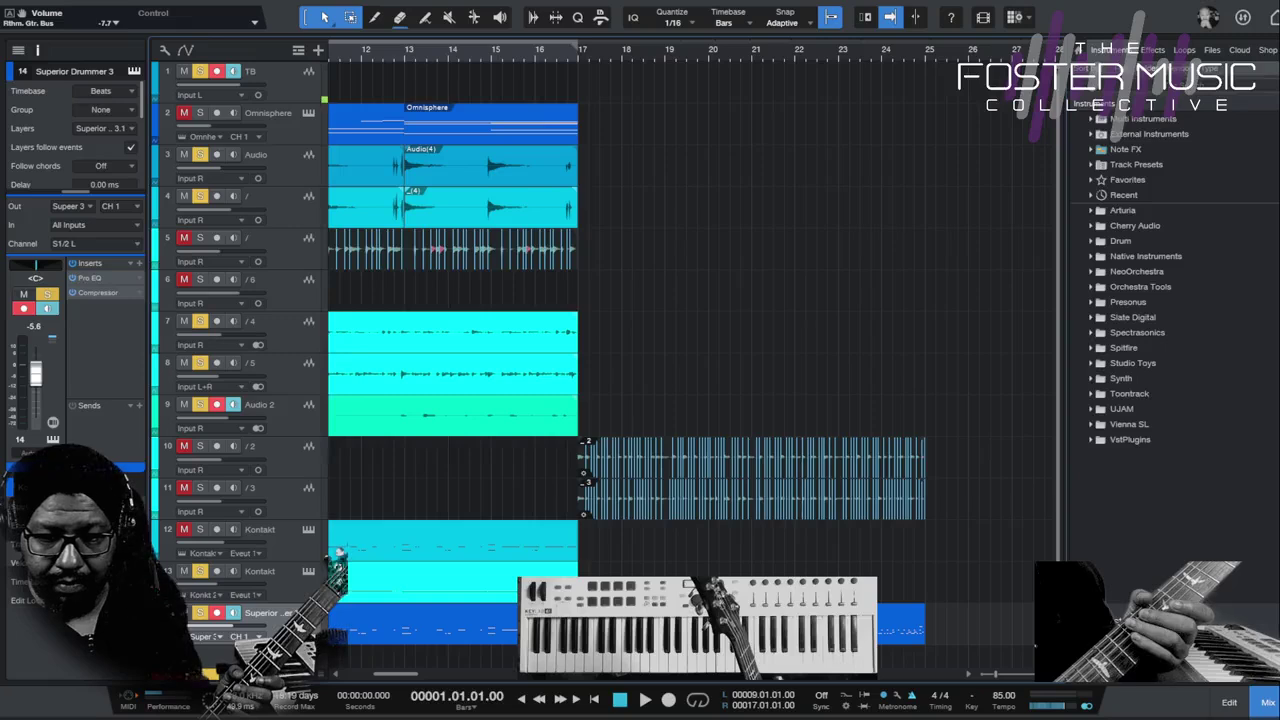
left_click(628, 453)
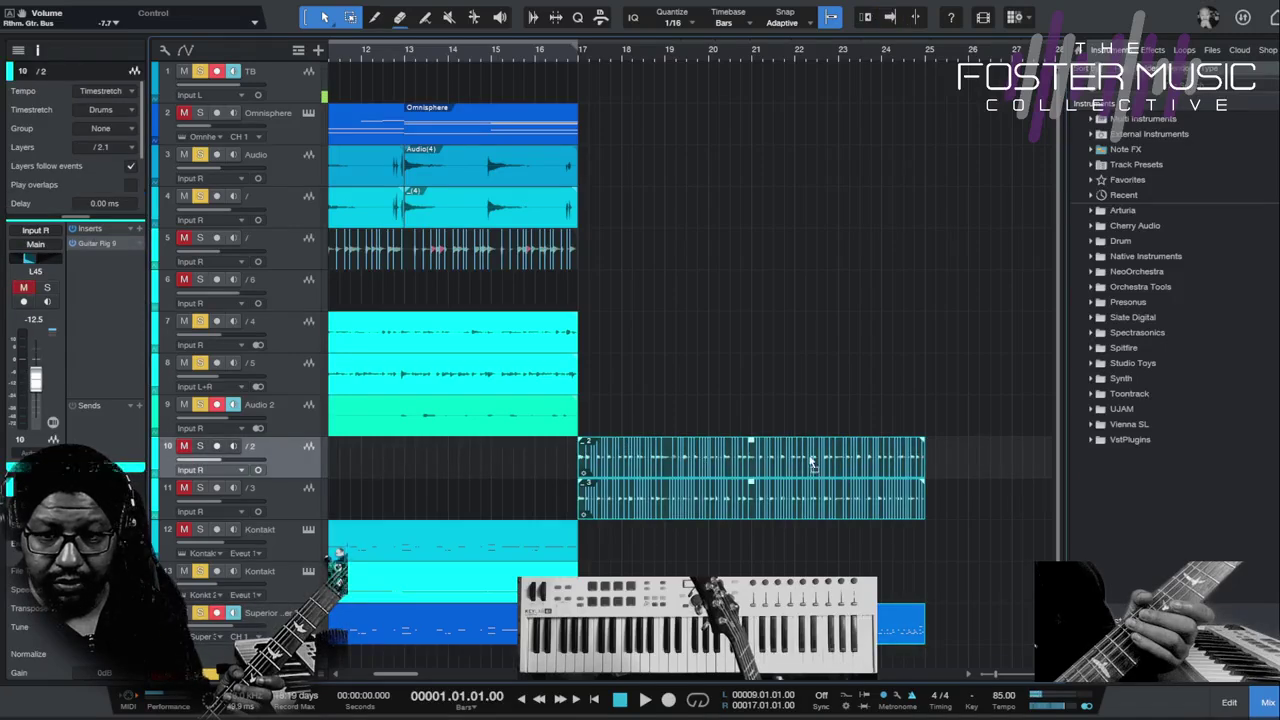
key("alt+Right")
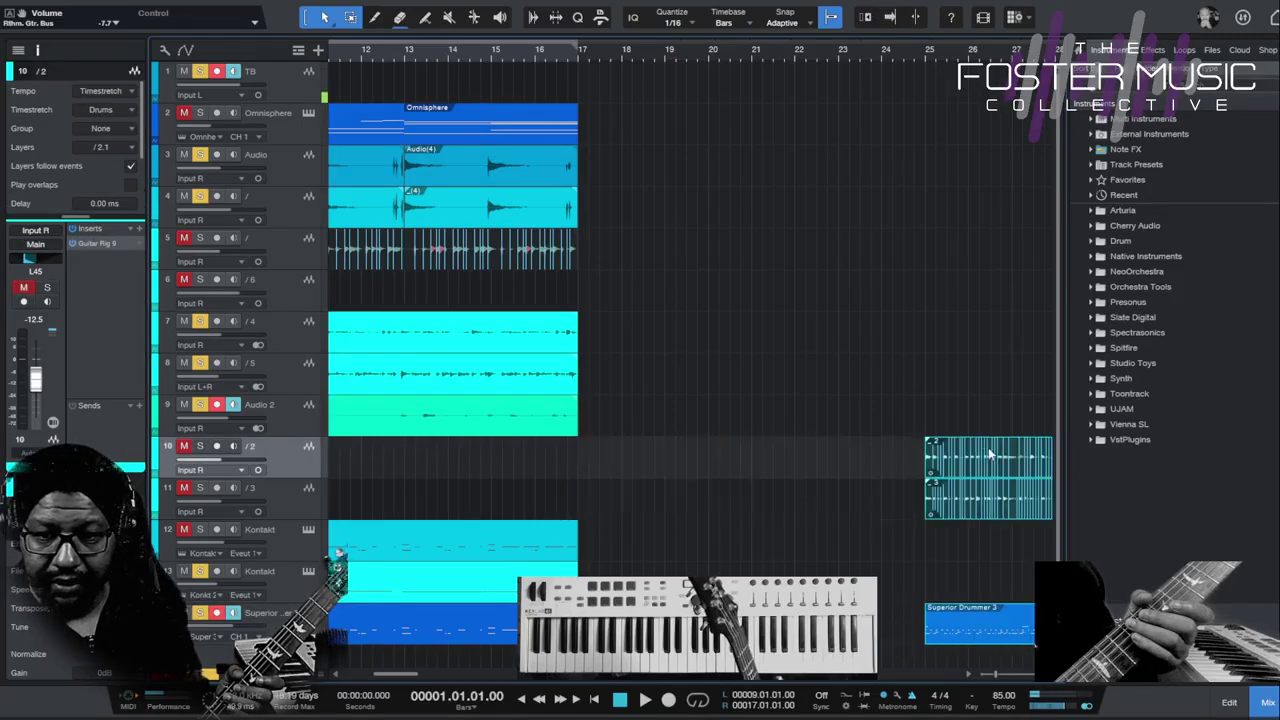
Play the soloed arrangement with guitars, Kontakt and drums from bar 1 to about bar 17
left_click_drag(408, 668, 378, 670)
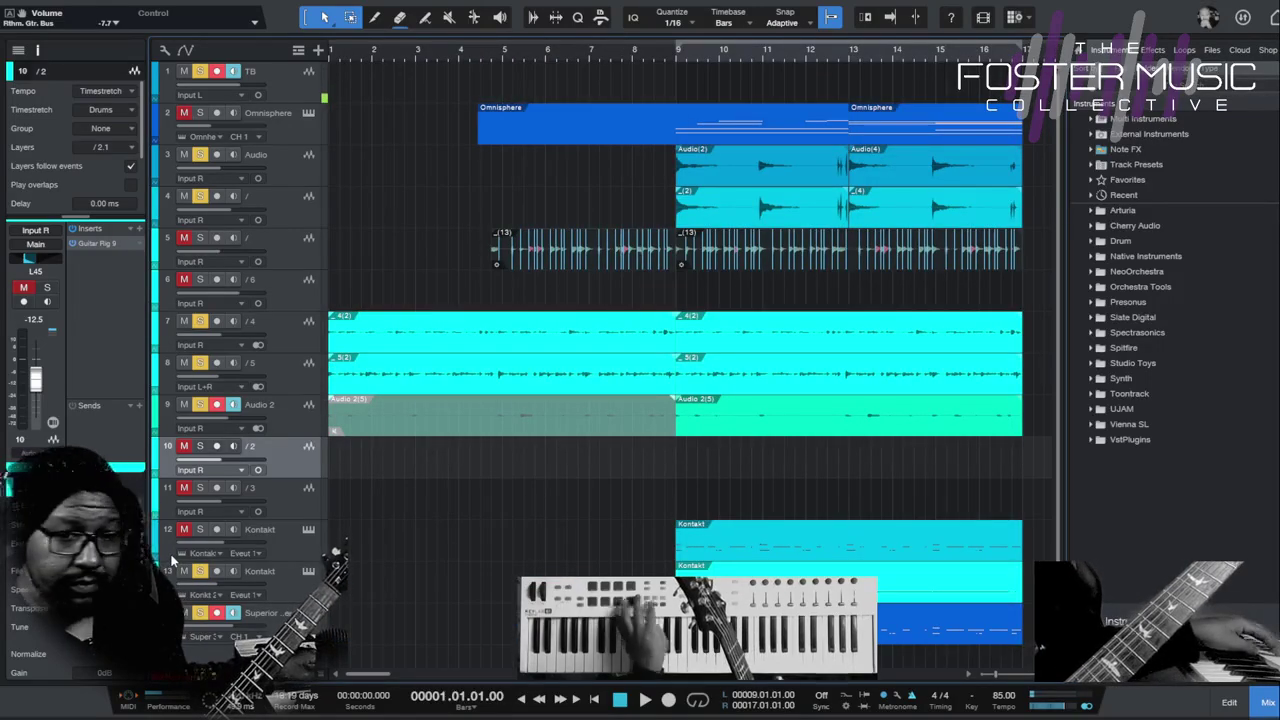
key("space")
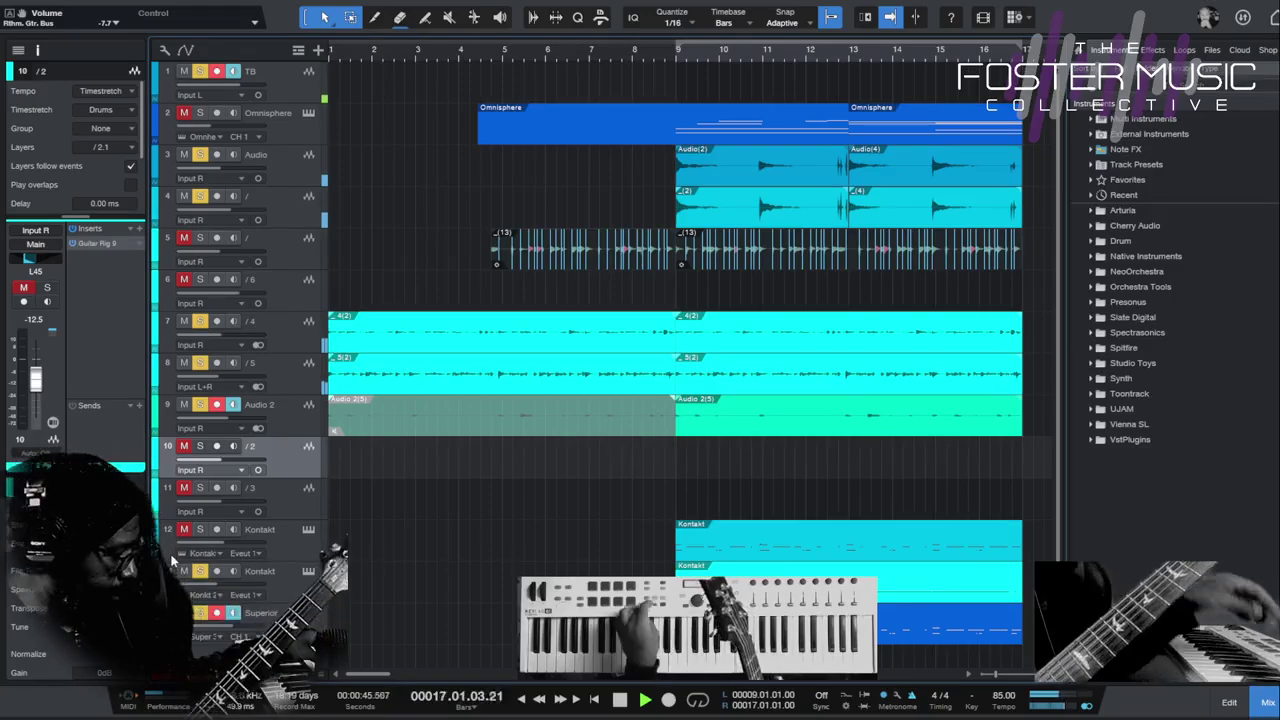
key("space")
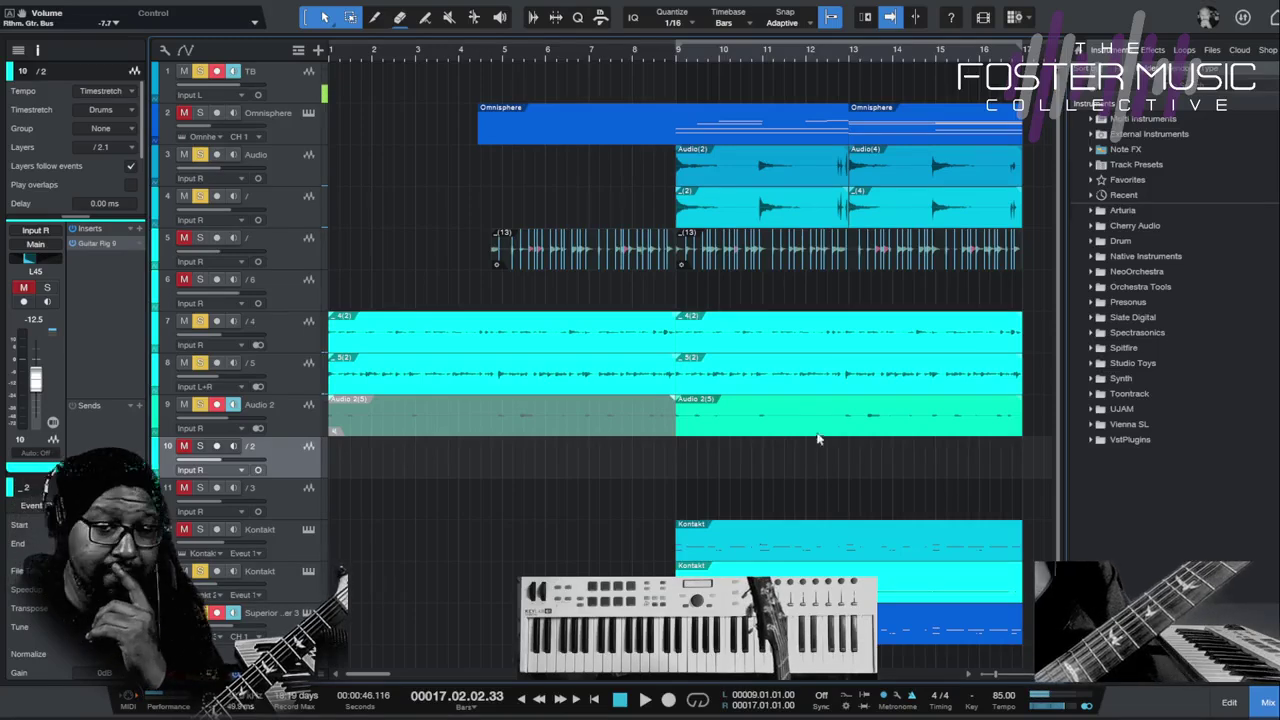
Set the lead level in Audio 2's Archetype Abasi insert to -2.6 and raise the track volume to -6.5 dB
left_click(296, 420)
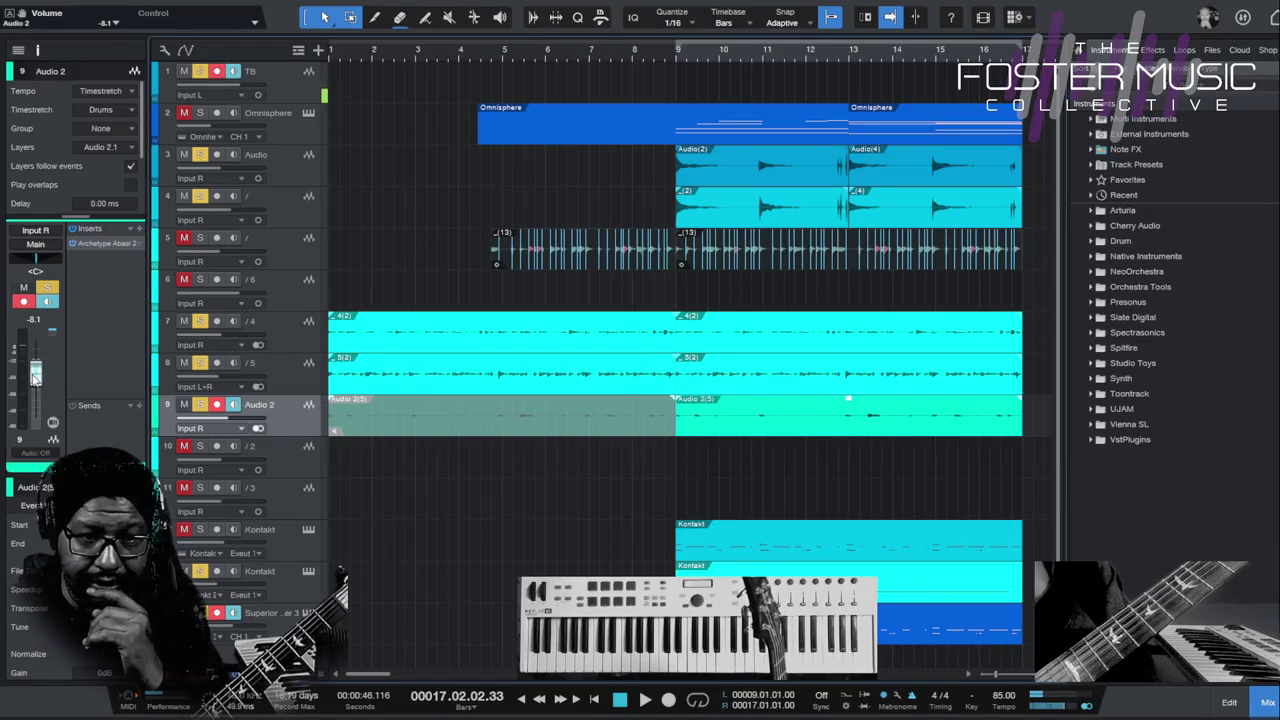
scroll(34, 378, "up", 2)
scroll(33, 376, "up", 4)
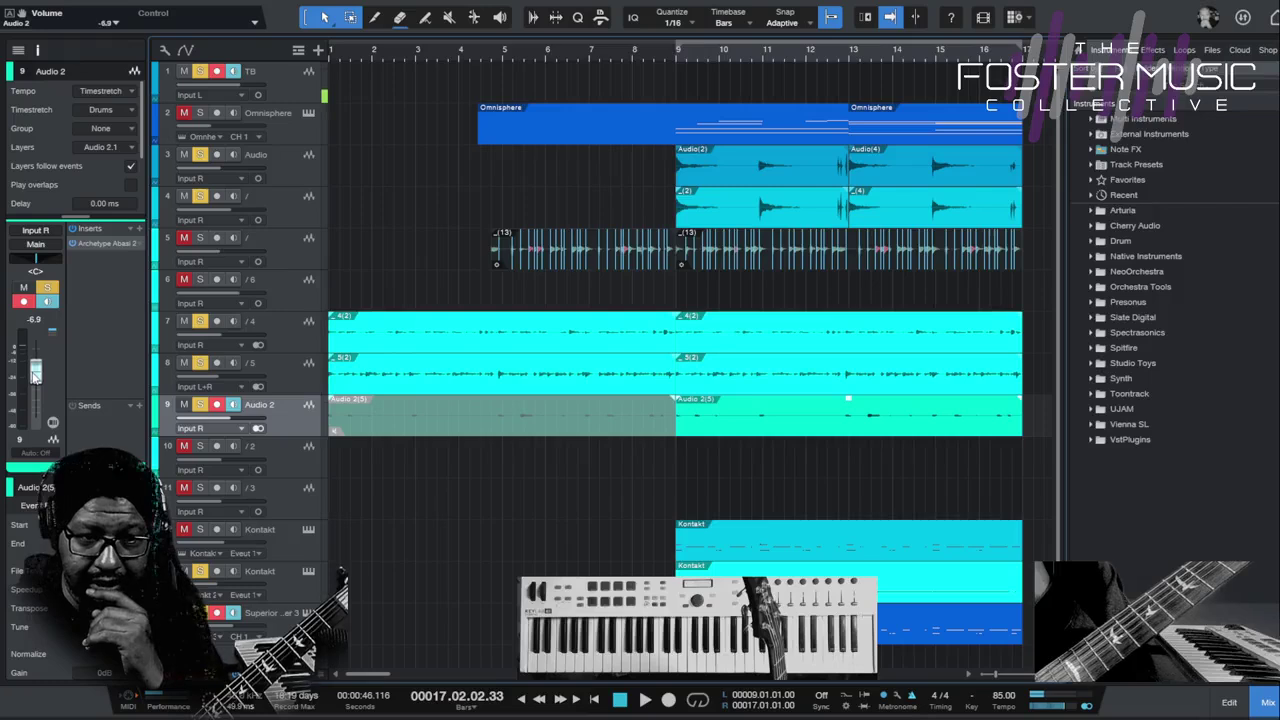
left_click(104, 244)
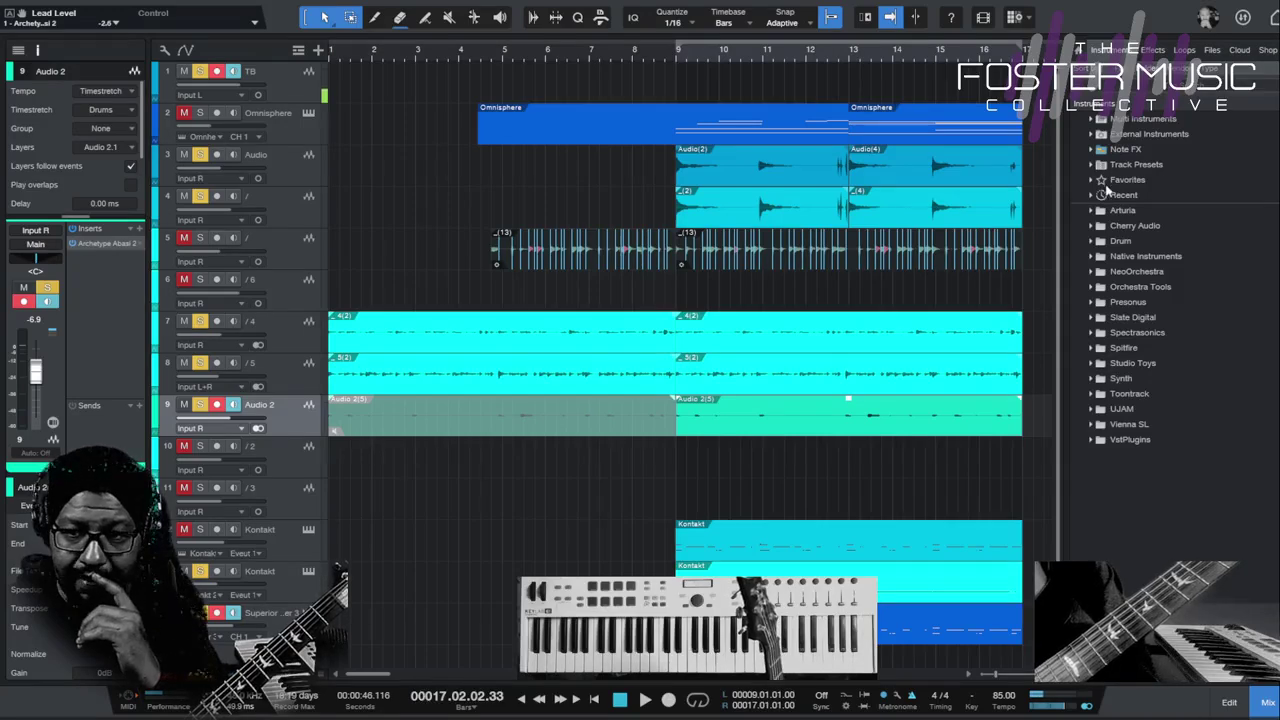
left_click(37, 378)
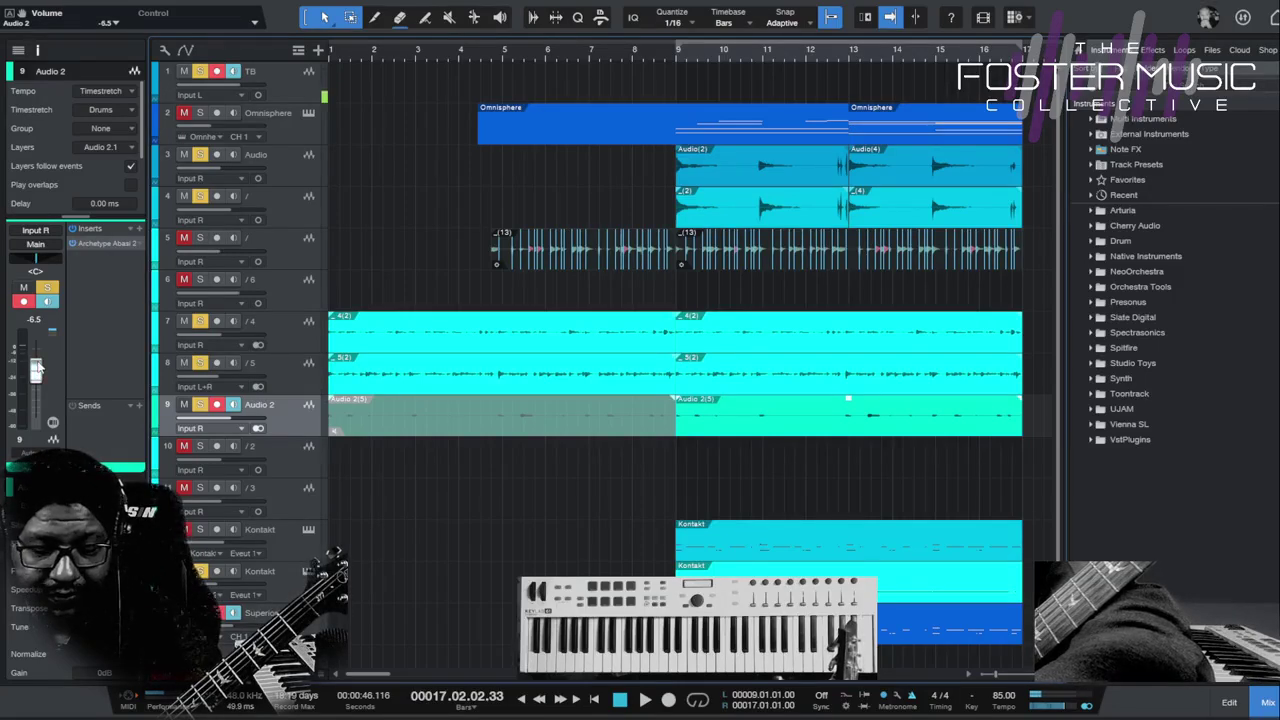
Play the arrangement from bar 1 through bar 17 to check the new Audio 2 level
key("Home")
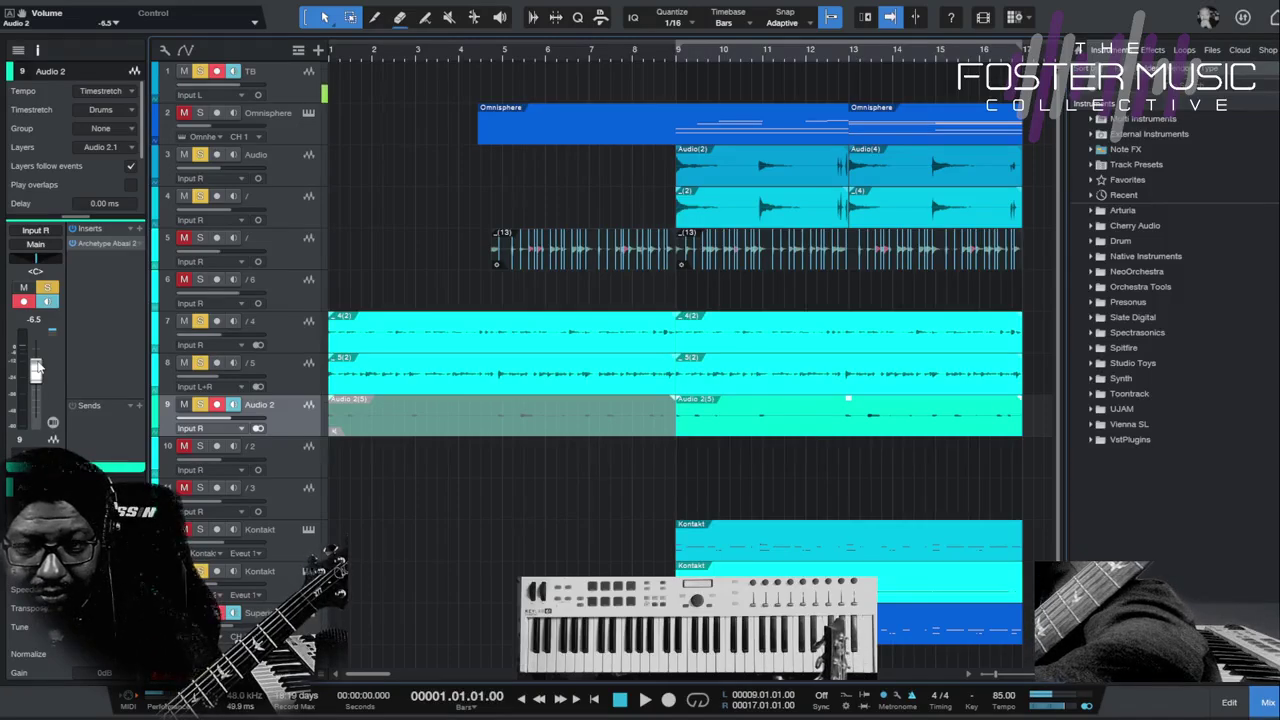
key("space")
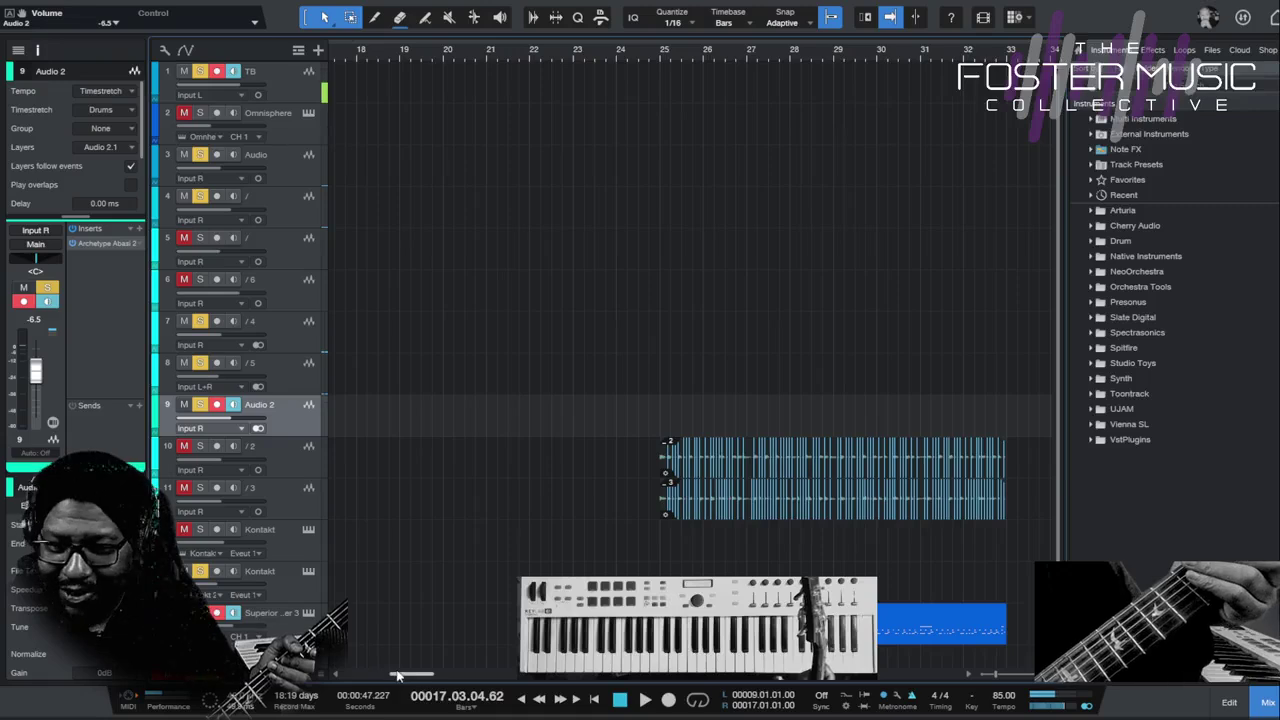
left_click_drag(400, 676, 363, 678)
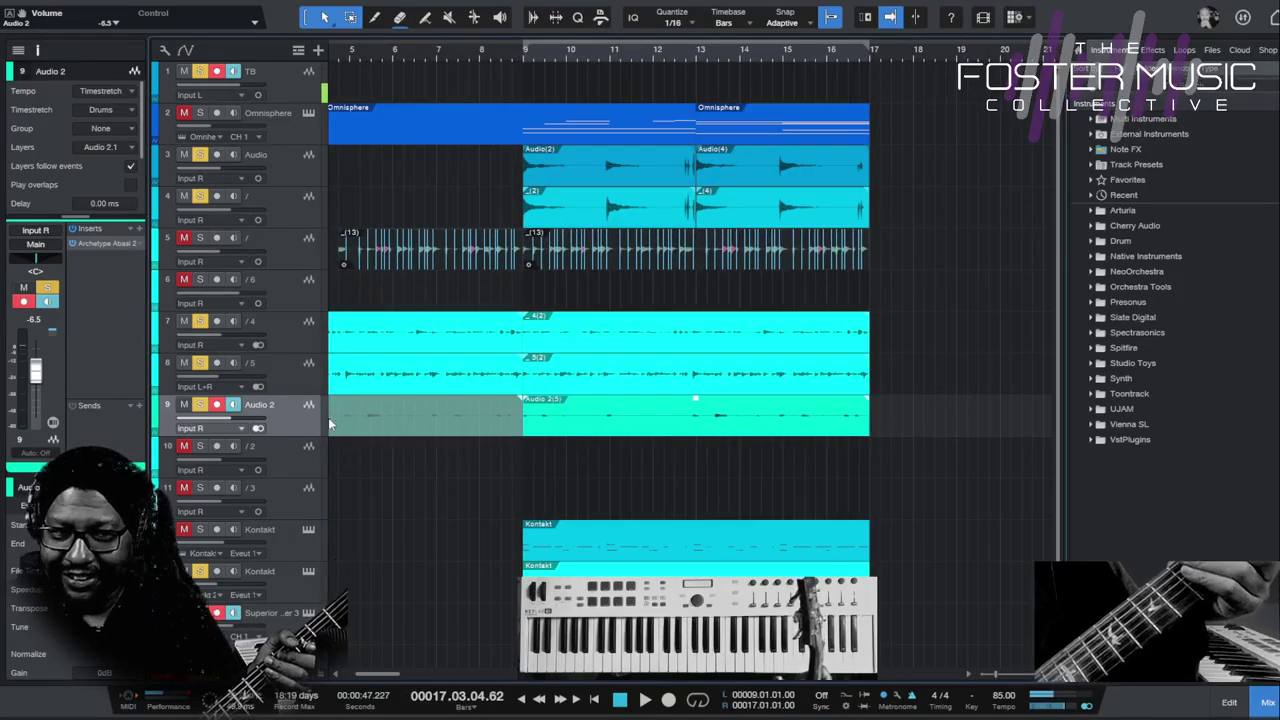
Solo the Omnisphere track and play the arrangement with it from bar 1
left_click(269, 109)
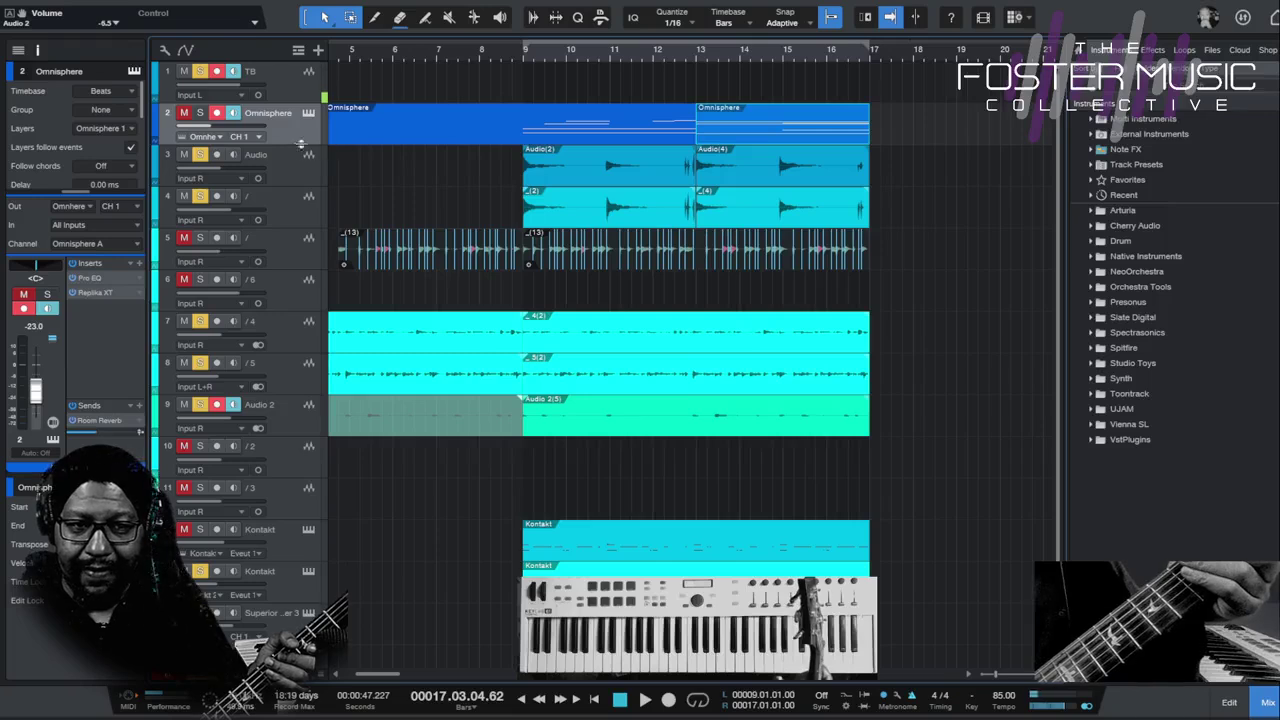
left_click(200, 113)
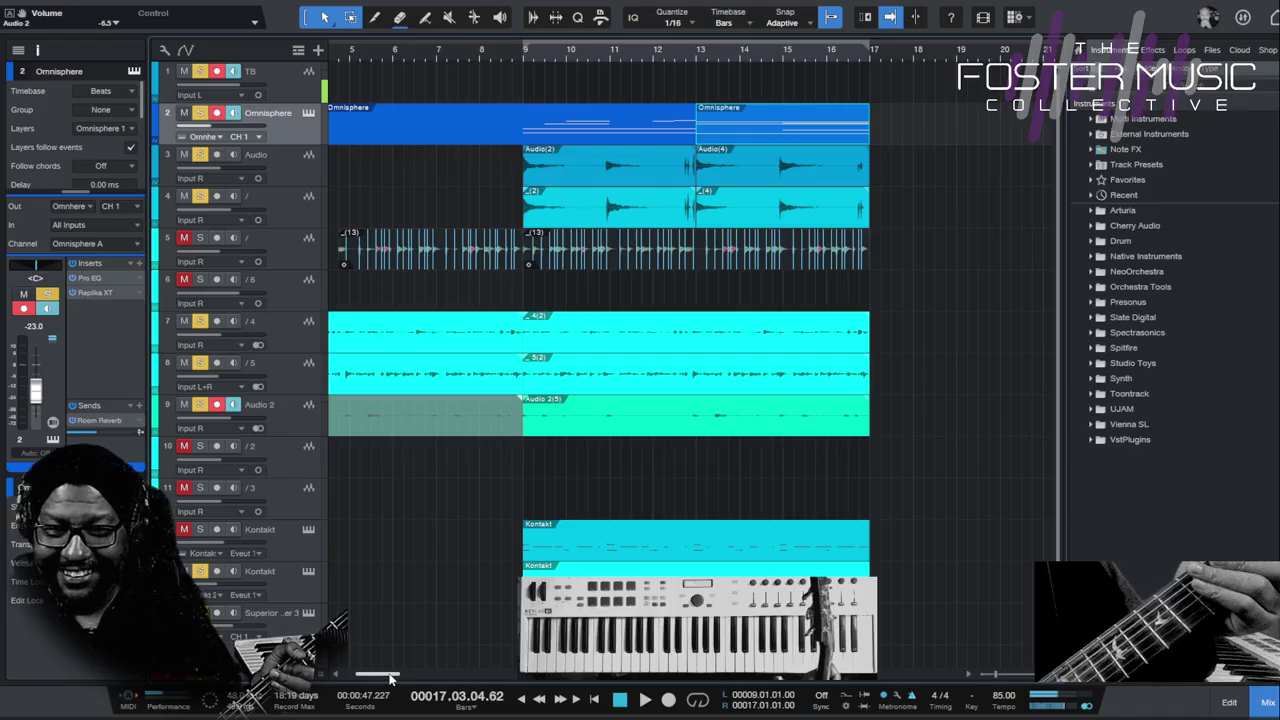
left_click_drag(390, 678, 377, 676)
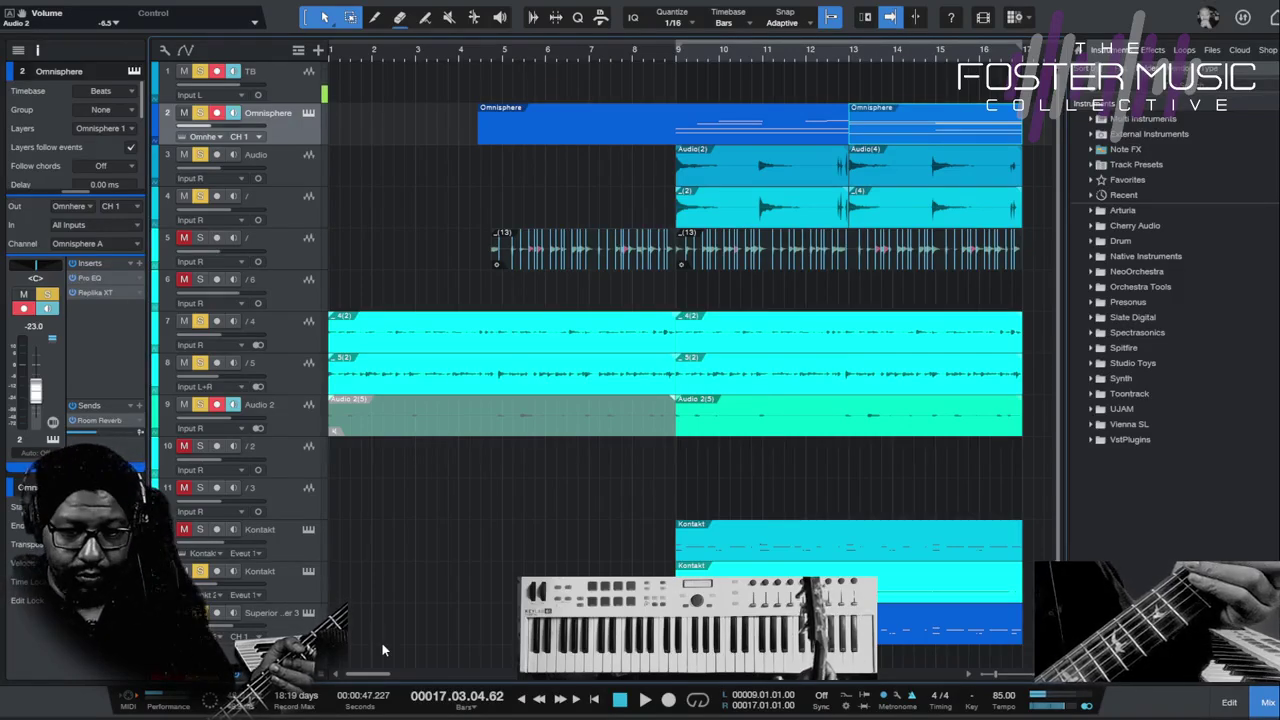
left_click(644, 700)
key("space")
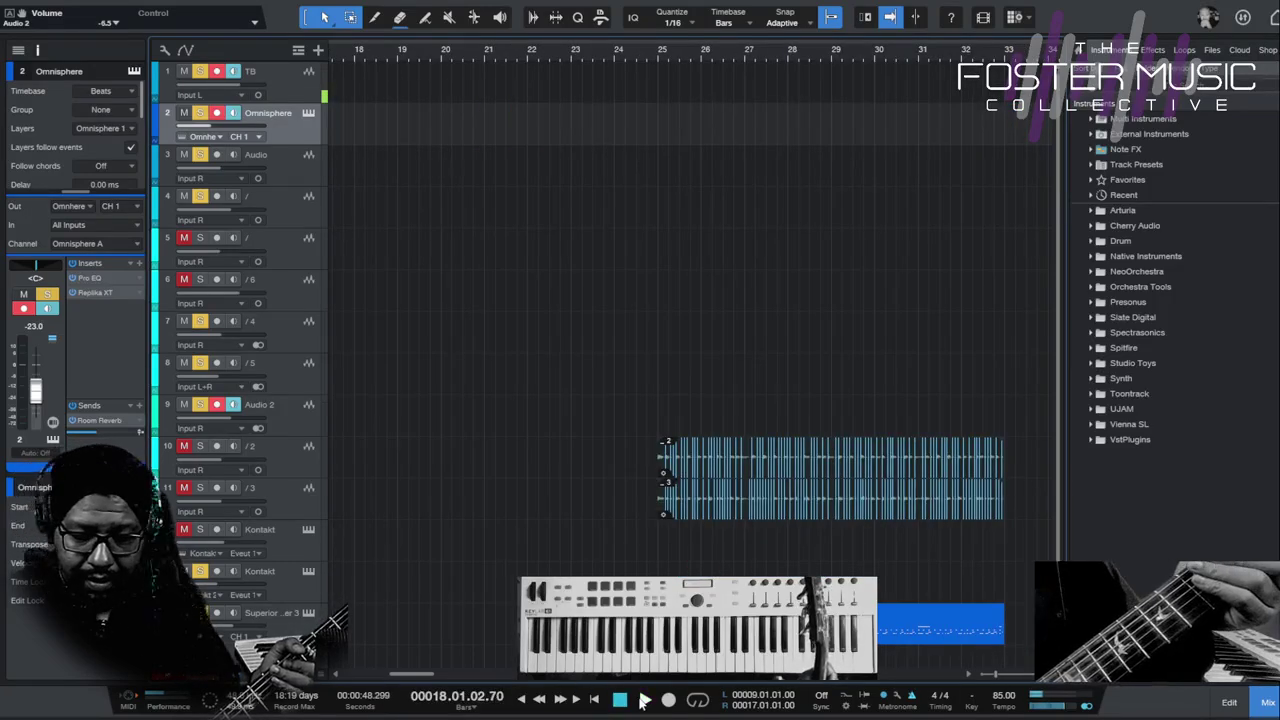
key("comma")
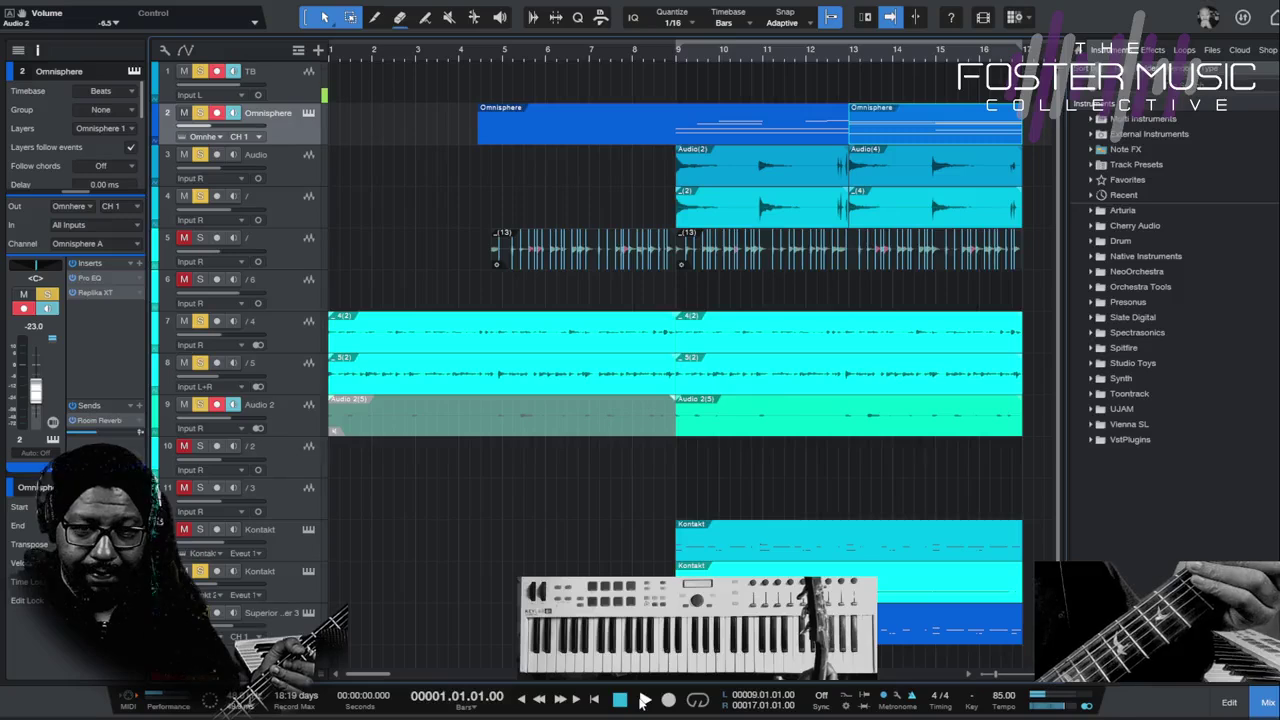
left_click(644, 700)
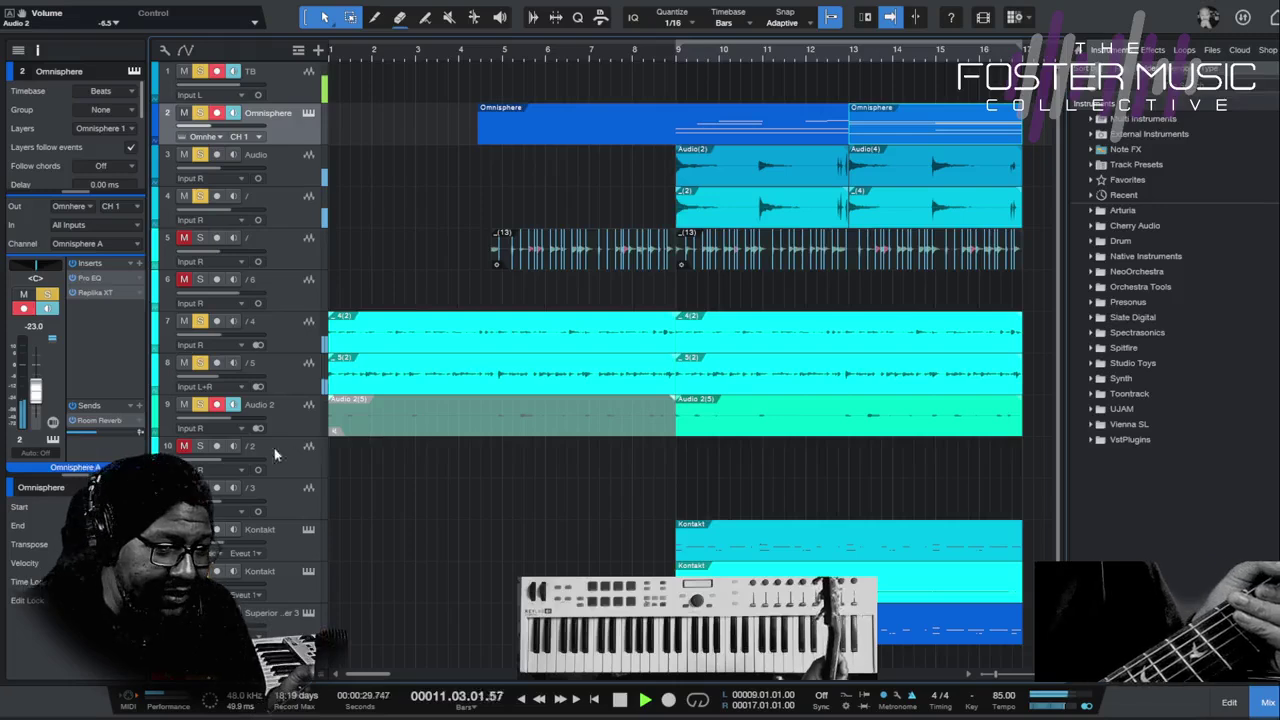
Raise the Omnisphere volume to -20.3 dB, stop playback, and disarm the TB track
left_click_drag(36, 398, 35, 392)
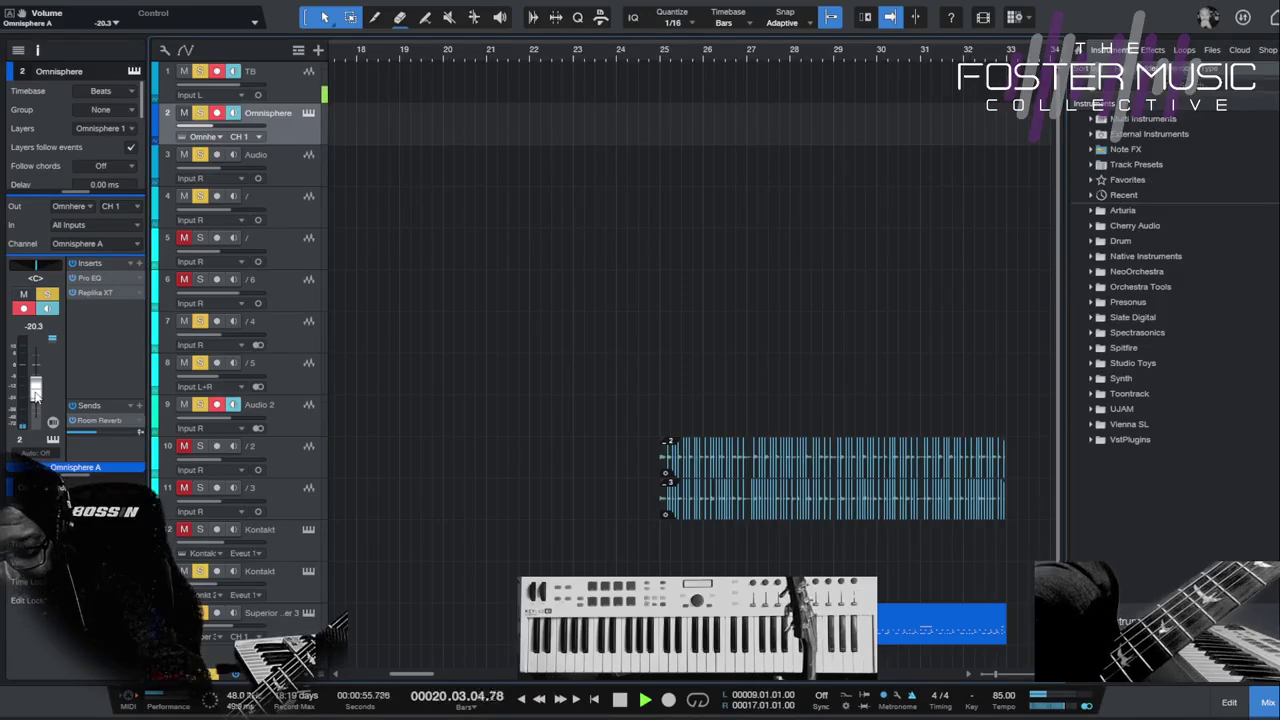
key("space")
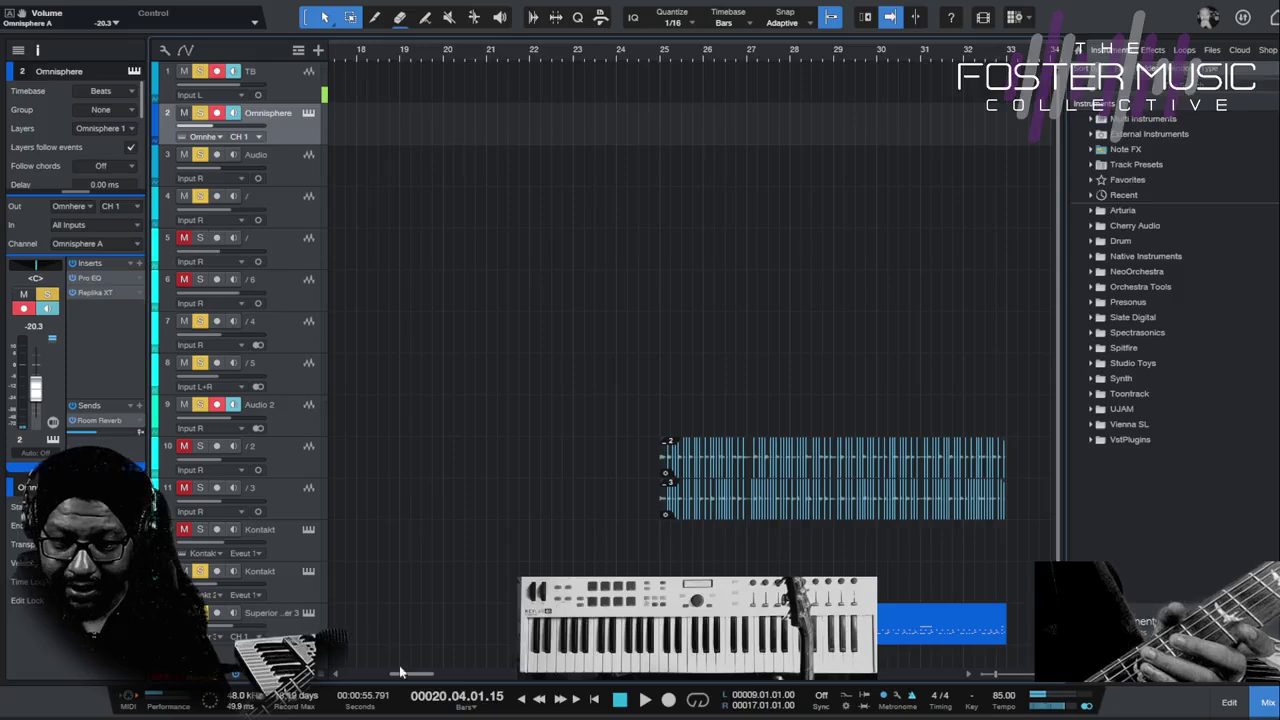
left_click_drag(400, 672, 342, 686)
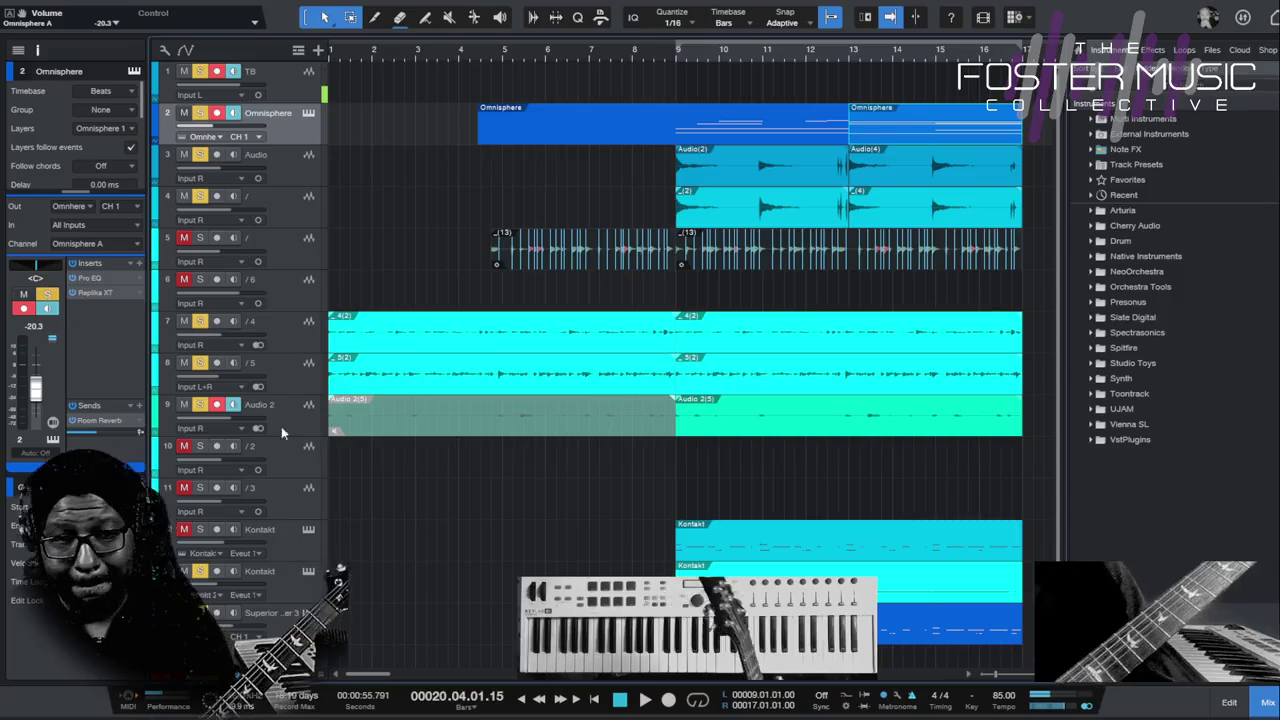
left_click(216, 71)
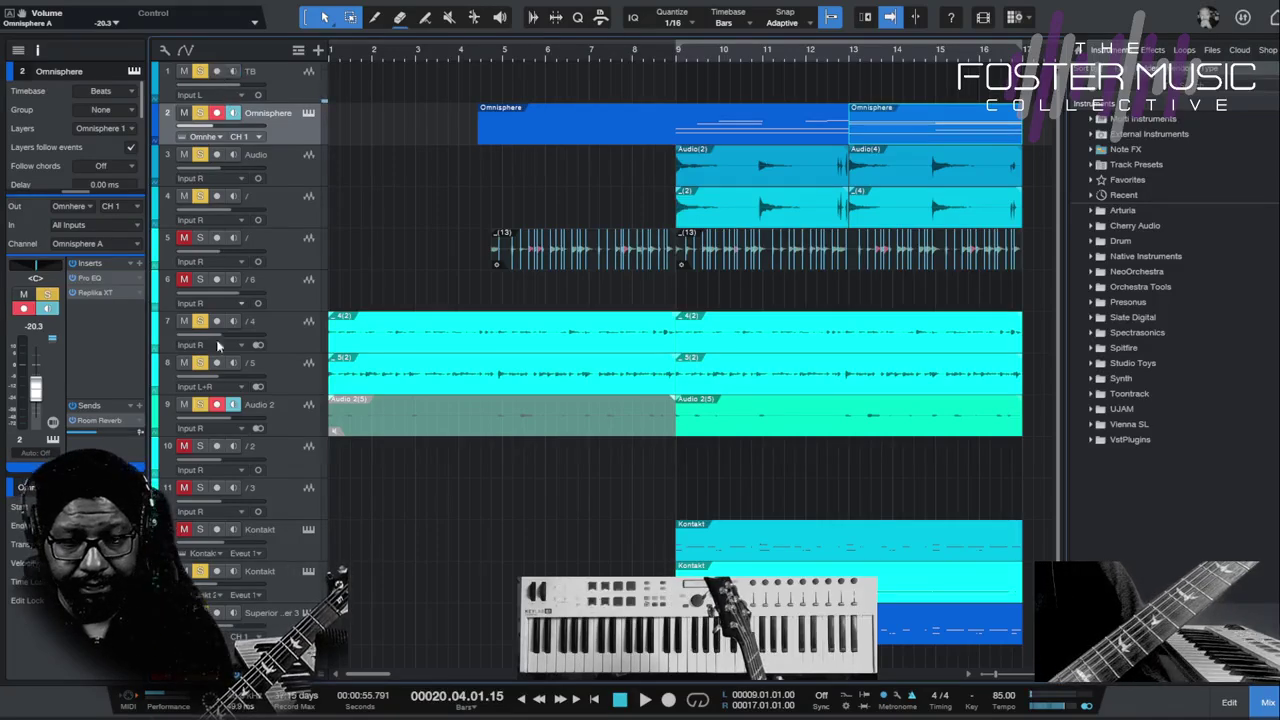